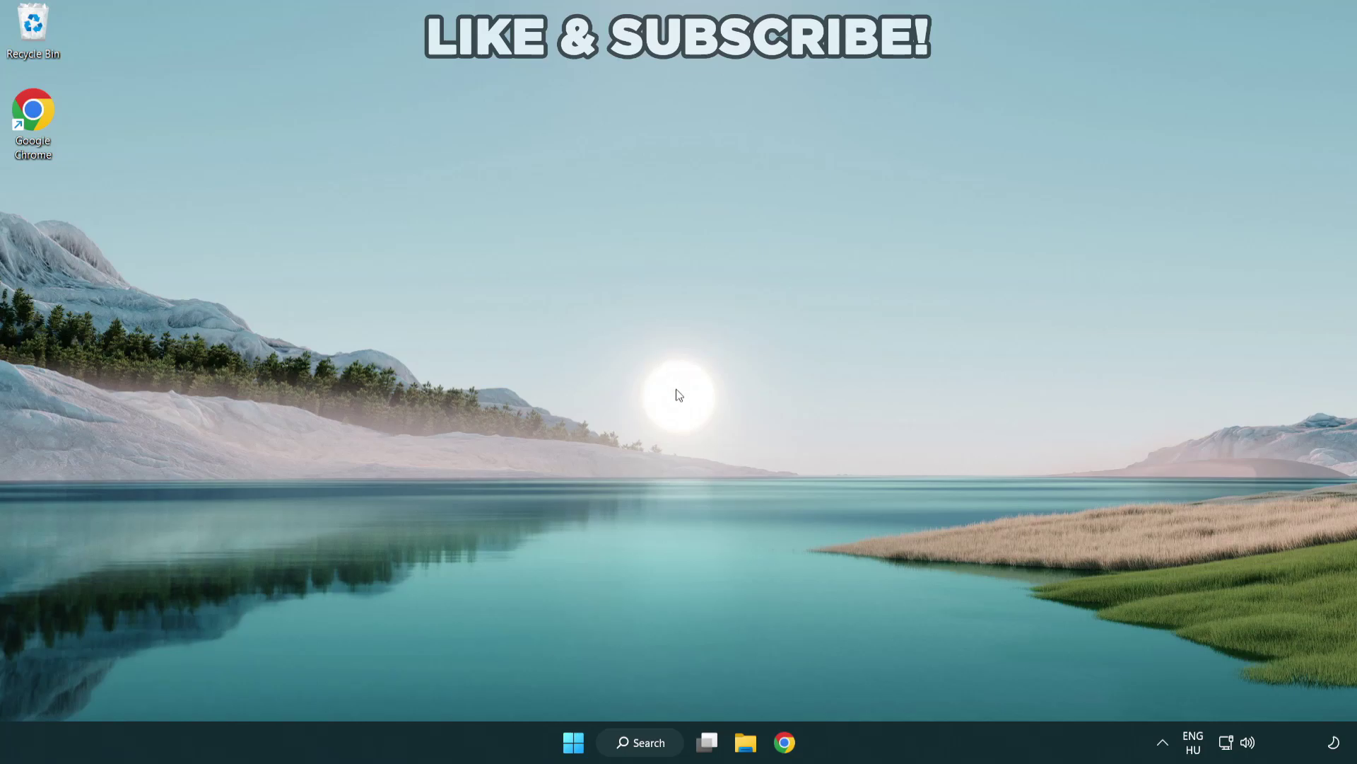
# - Search Windows for 'device manager' to bring up Device Manager as the best match
pyautogui.click(635, 747)
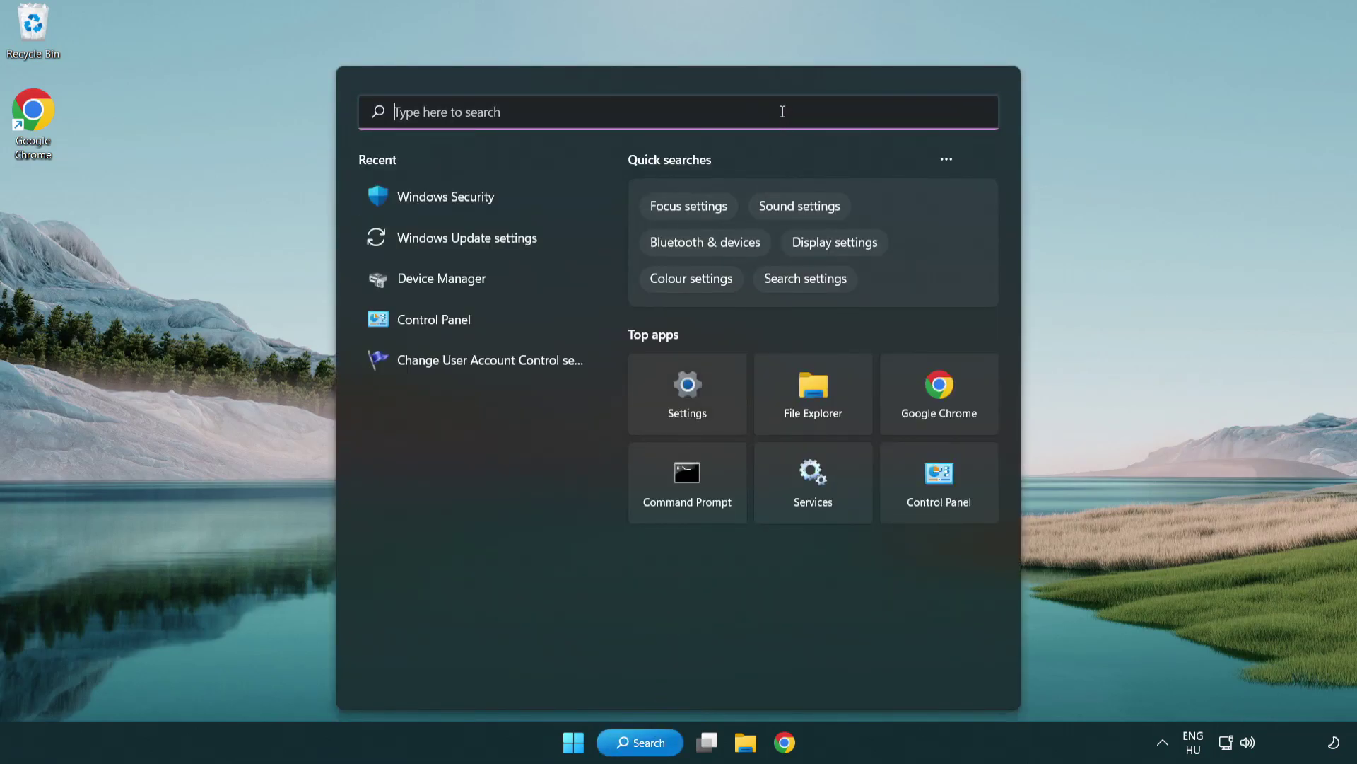
pyautogui.write('devic')
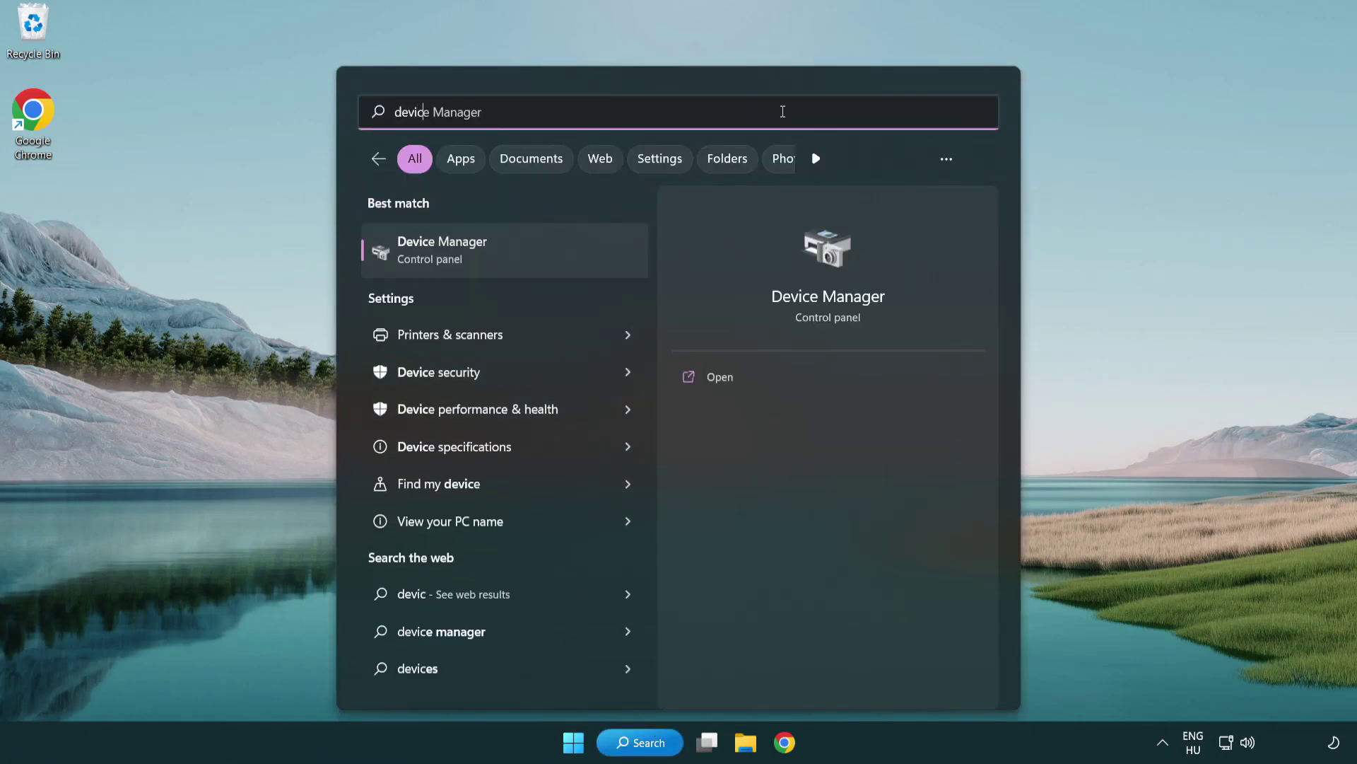
pyautogui.write('e manager')
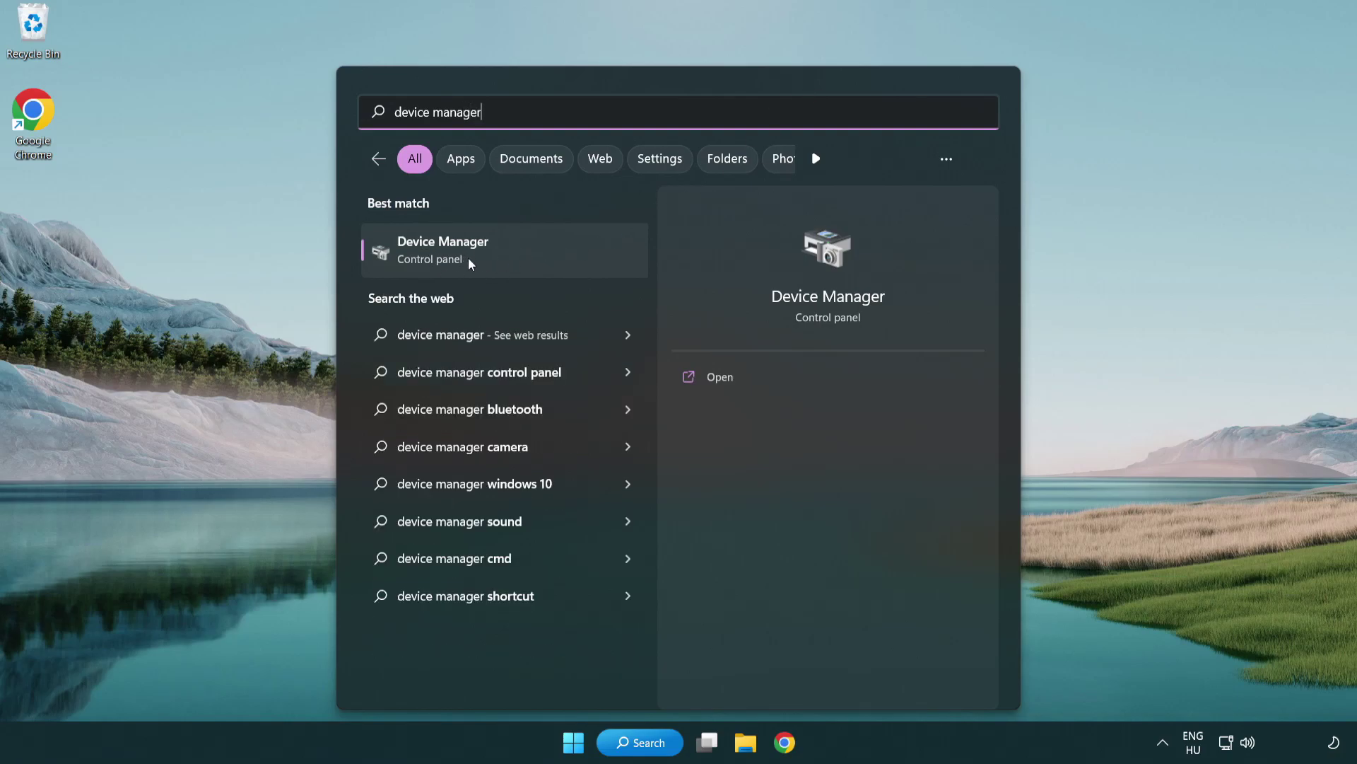
# - Open Device Manager, expand Display adapters and show the VMware SVGA 3D adapter's context menu
pyautogui.click(543, 256)
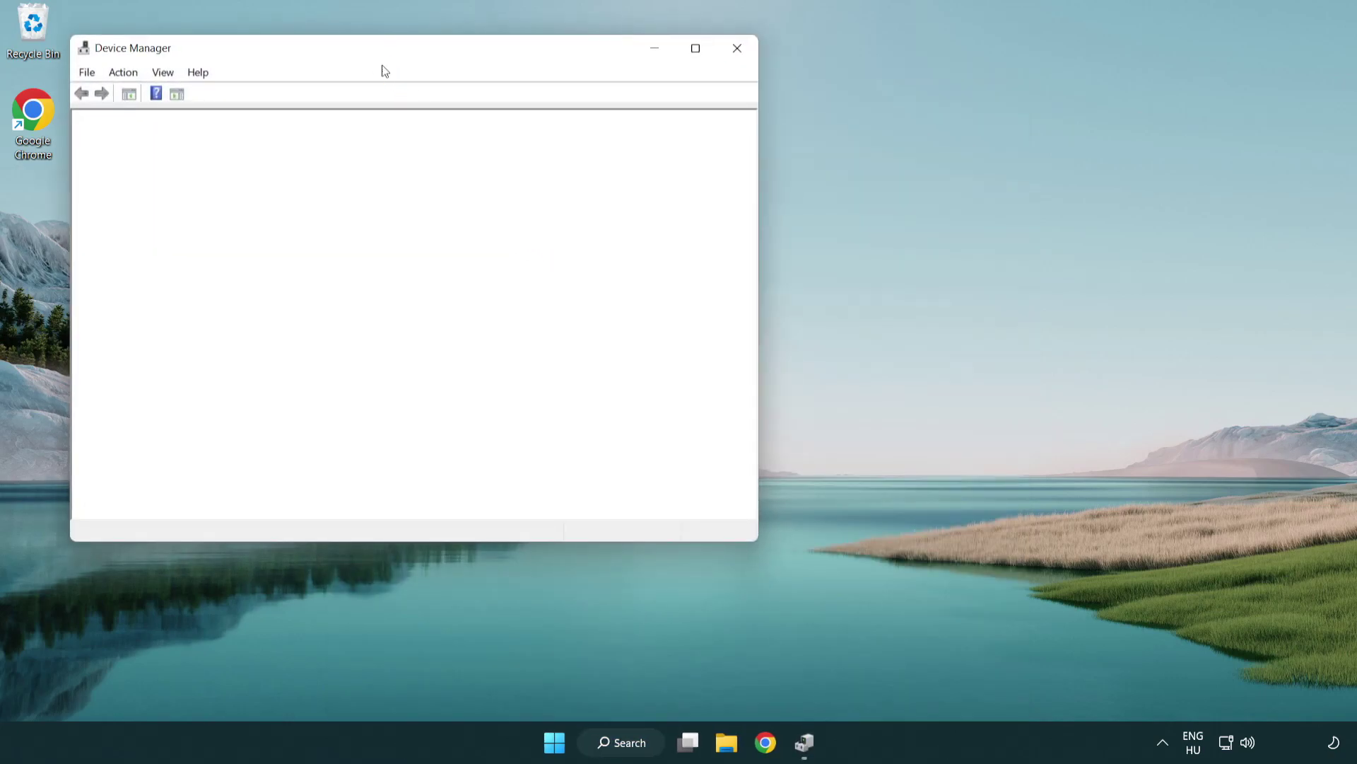
pyautogui.moveTo(368, 54); pyautogui.dragTo(594, 138)
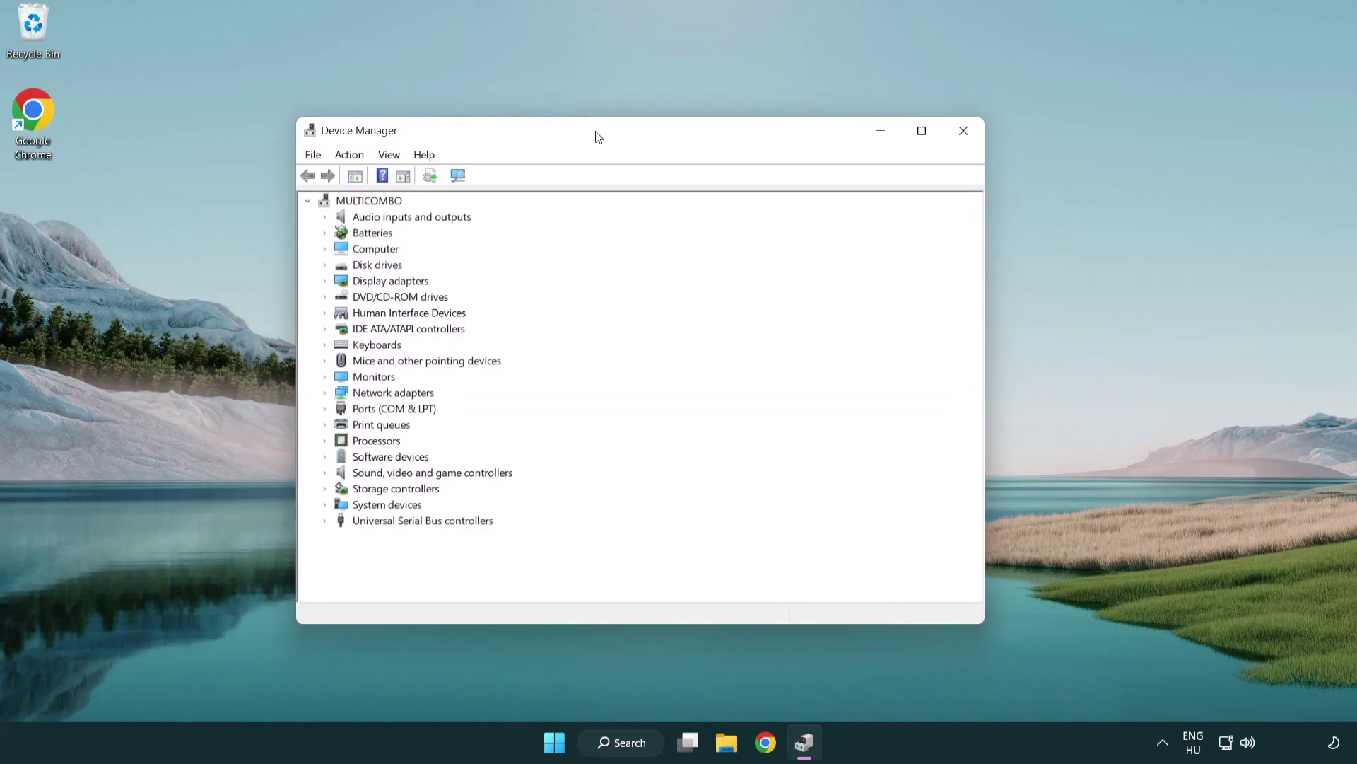
pyautogui.click(385, 282)
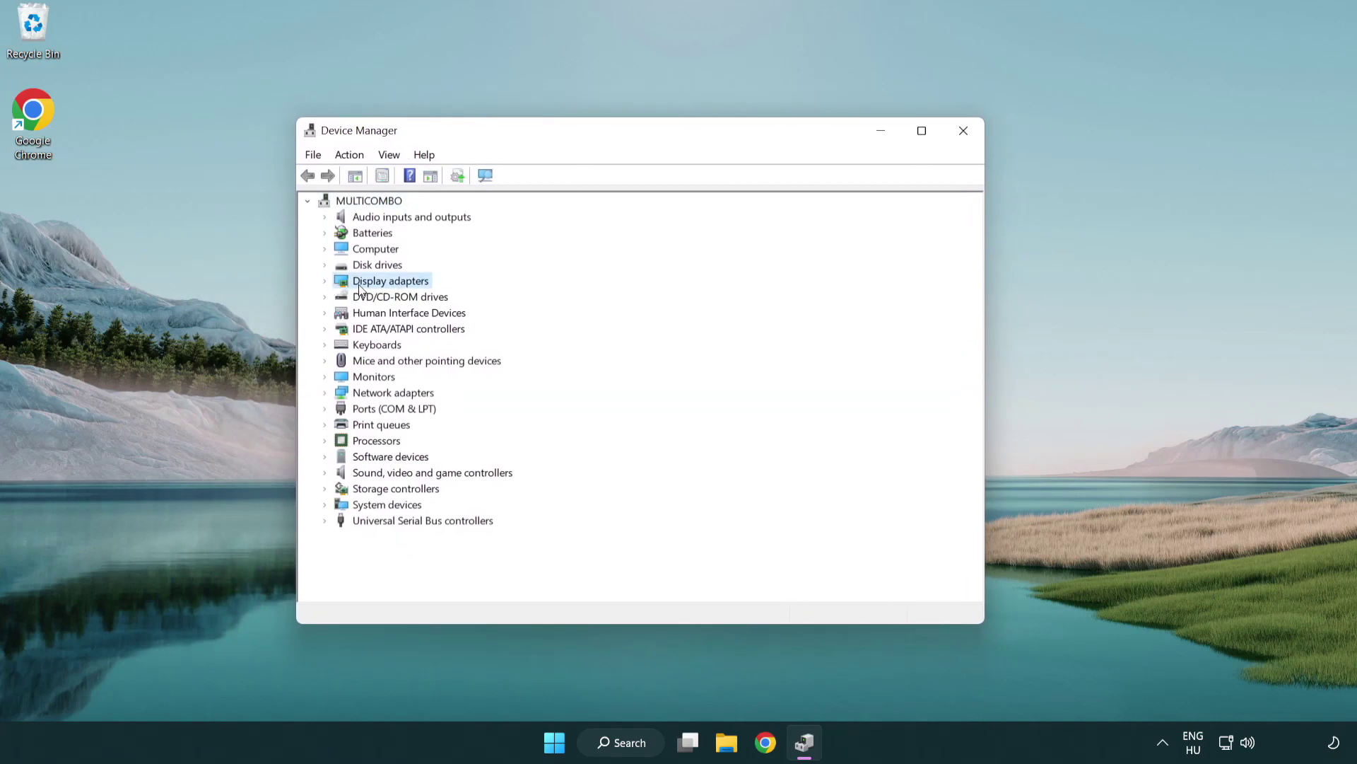
pyautogui.click(325, 282)
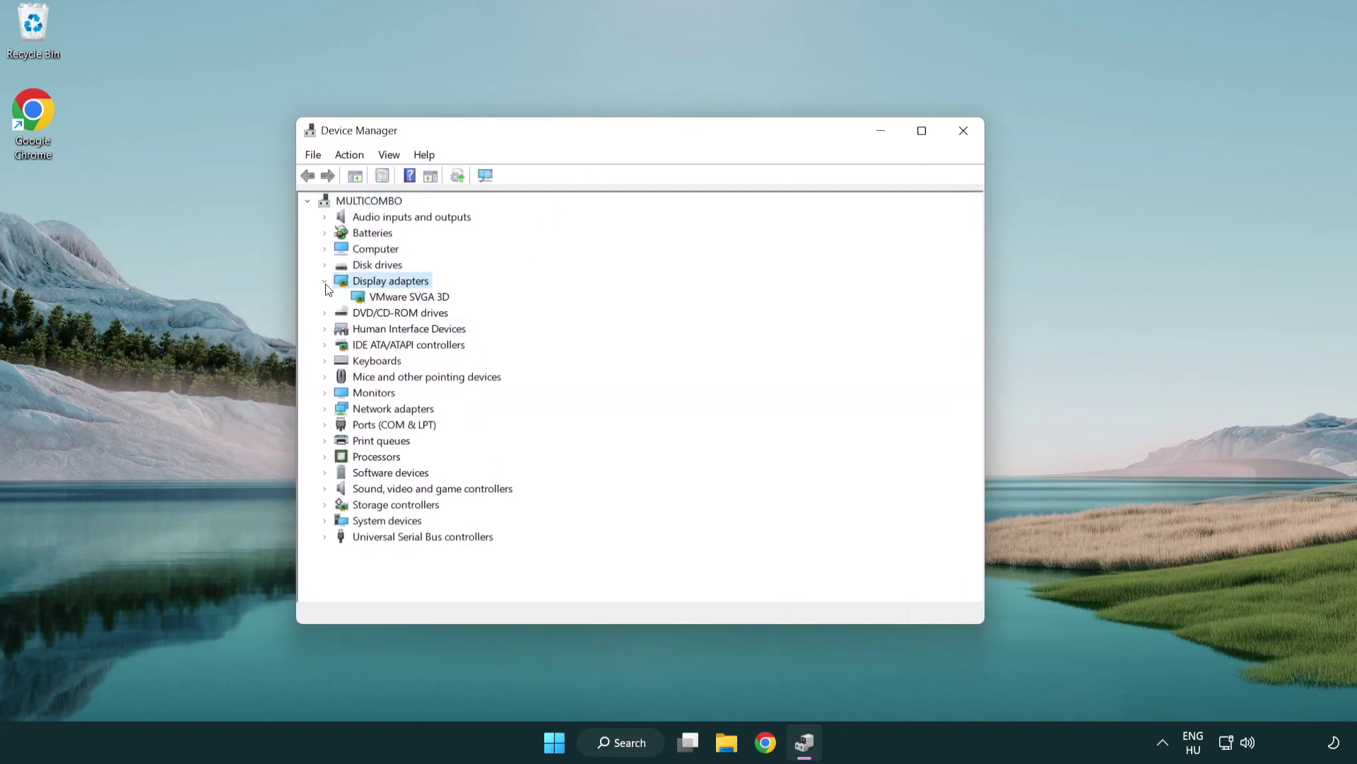
pyautogui.click(401, 299)
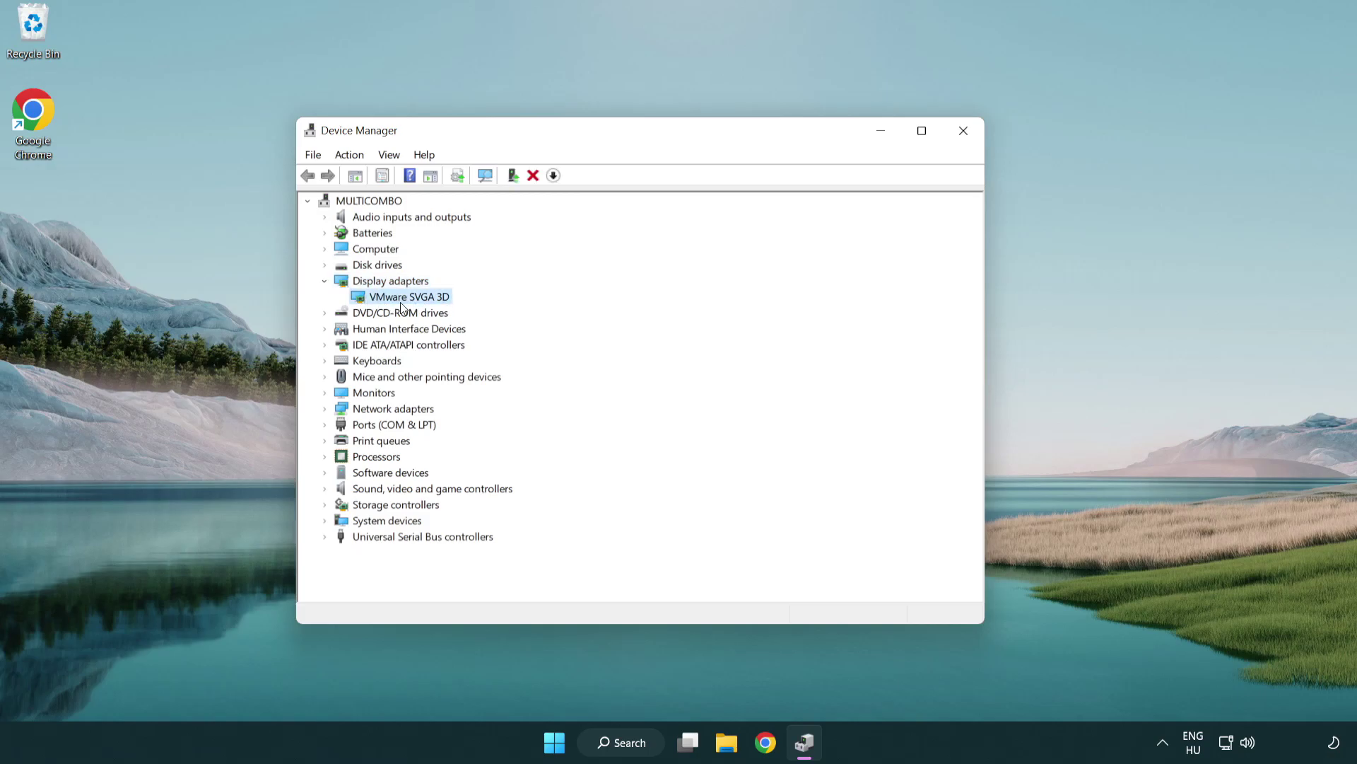
pyautogui.rightClick(403, 299)
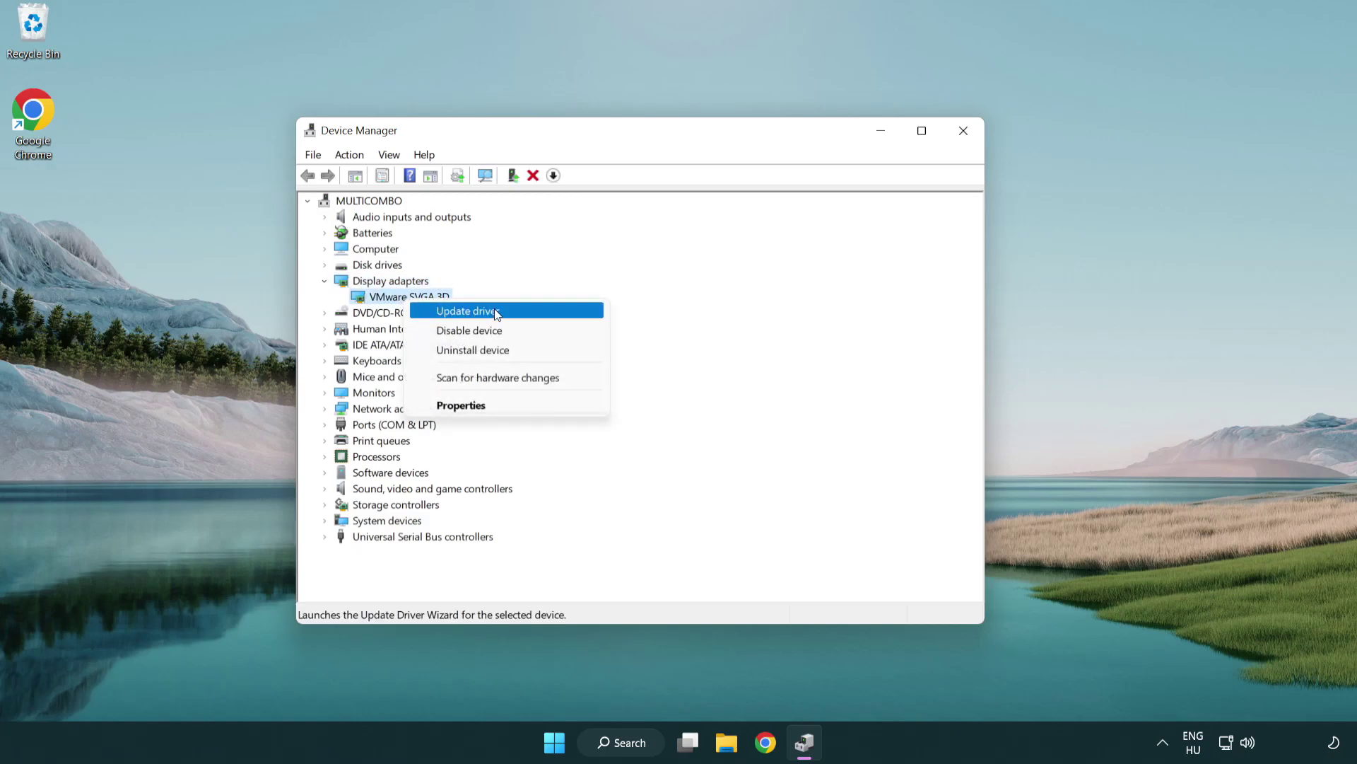
# - Run an automatic driver search for VMware SVGA 3D and close the wizard once the best driver is confirmed
pyautogui.click(534, 311)
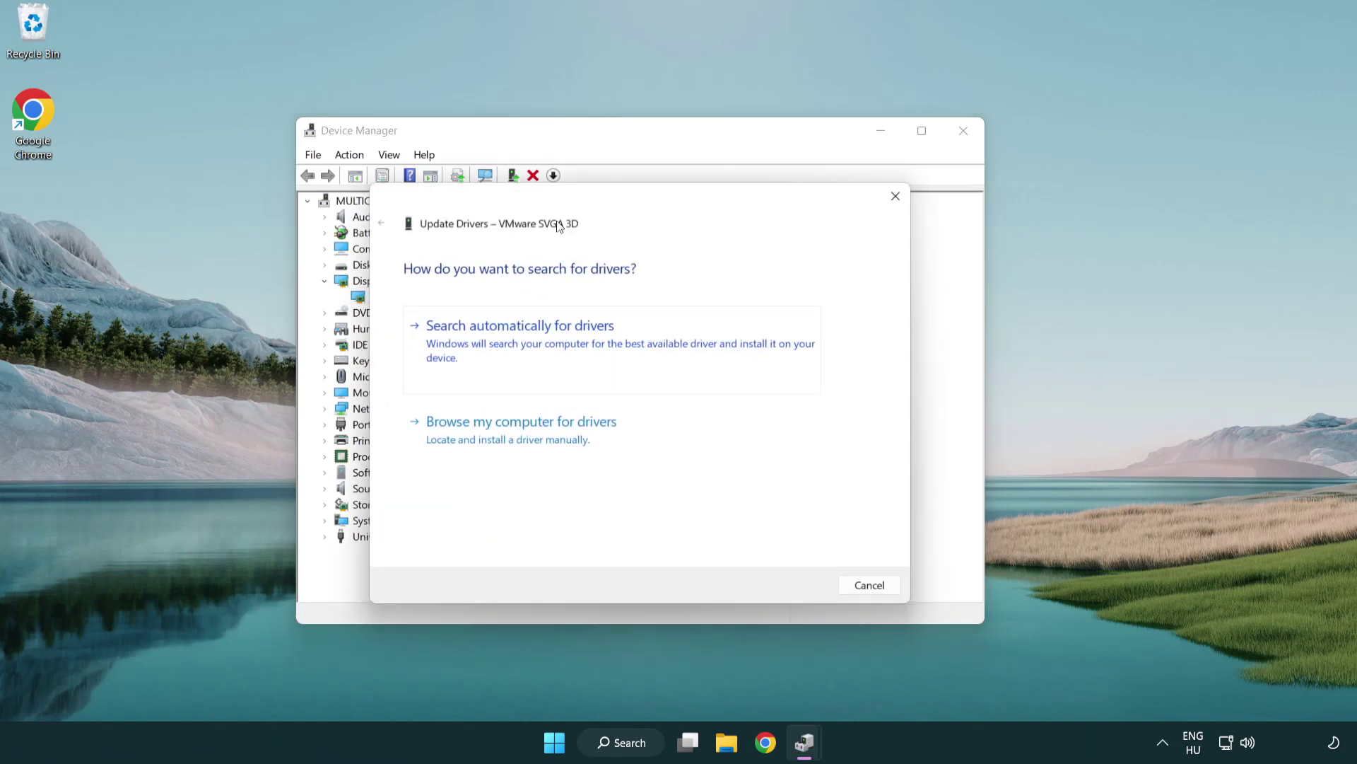
pyautogui.moveTo(569, 203); pyautogui.dragTo(596, 194)
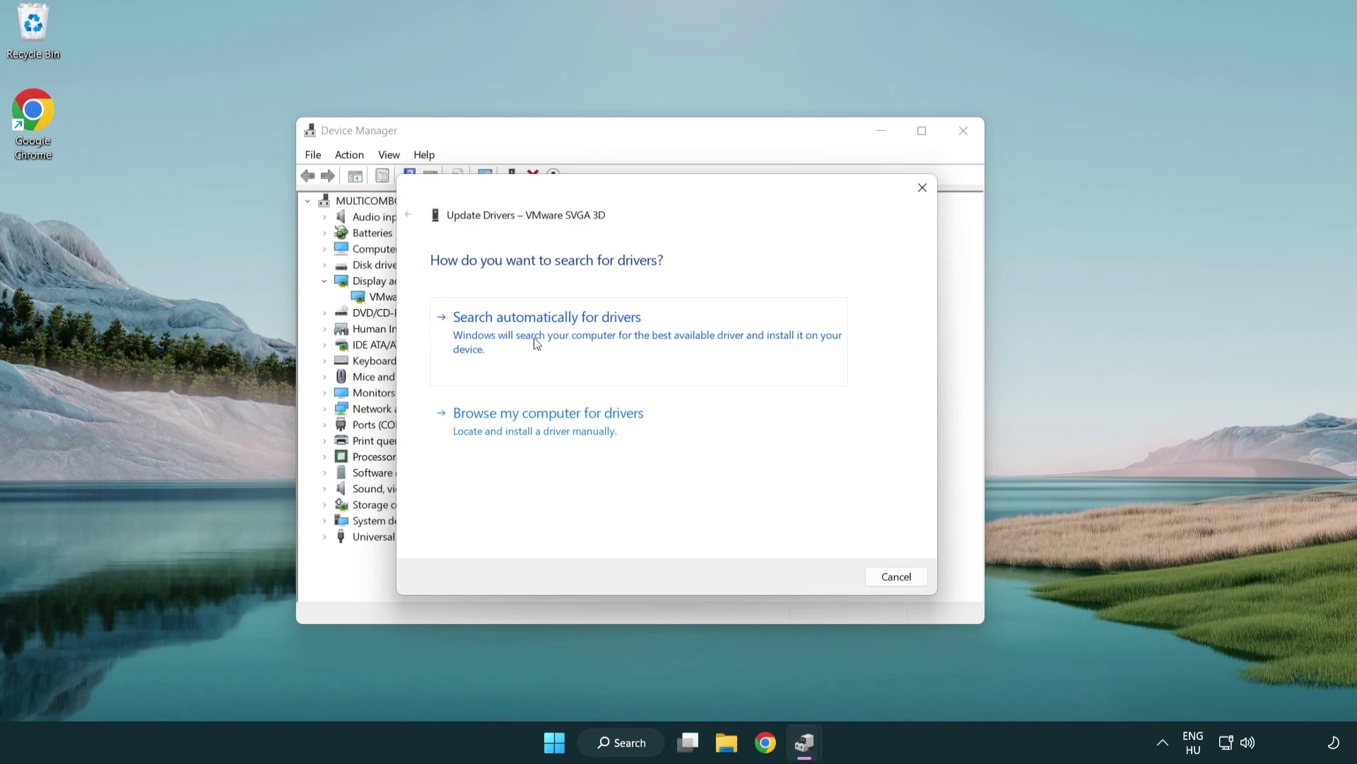
pyautogui.click(596, 330)
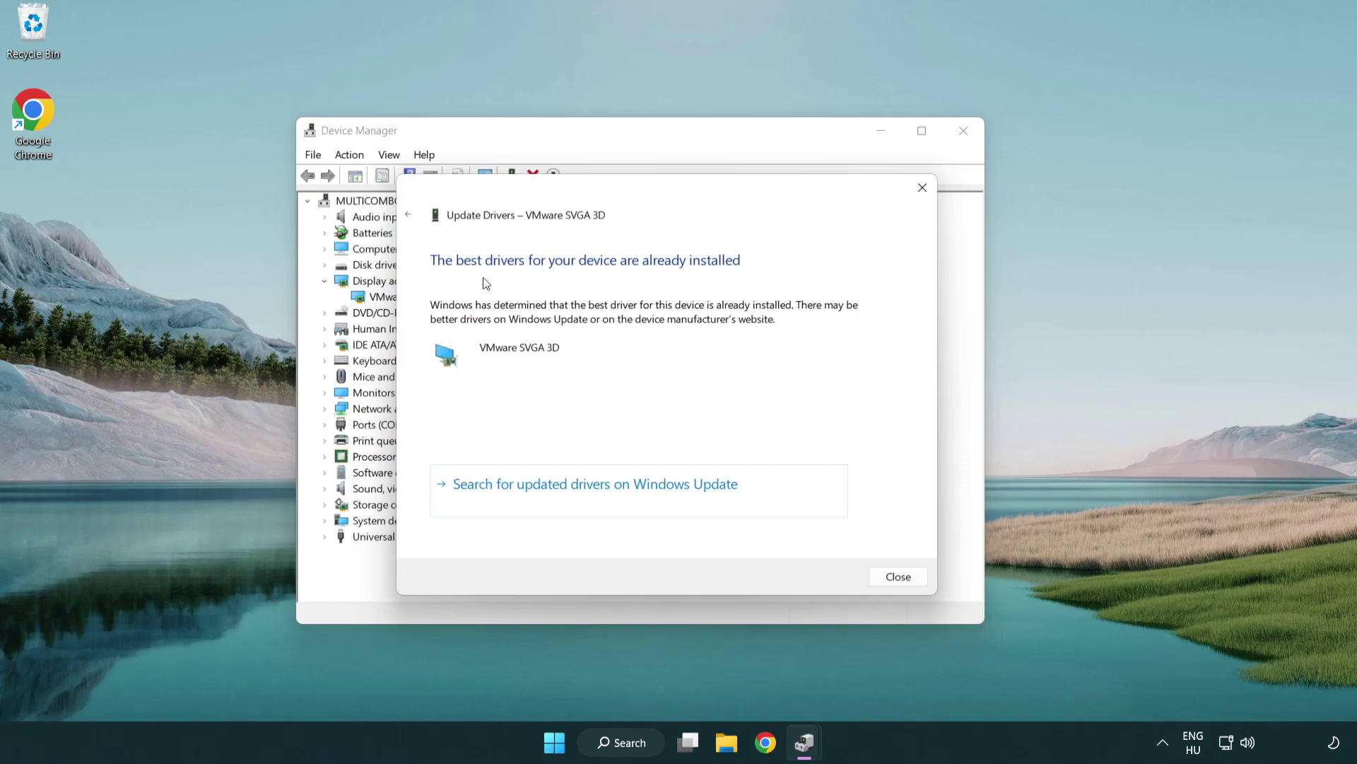
pyautogui.click(899, 577)
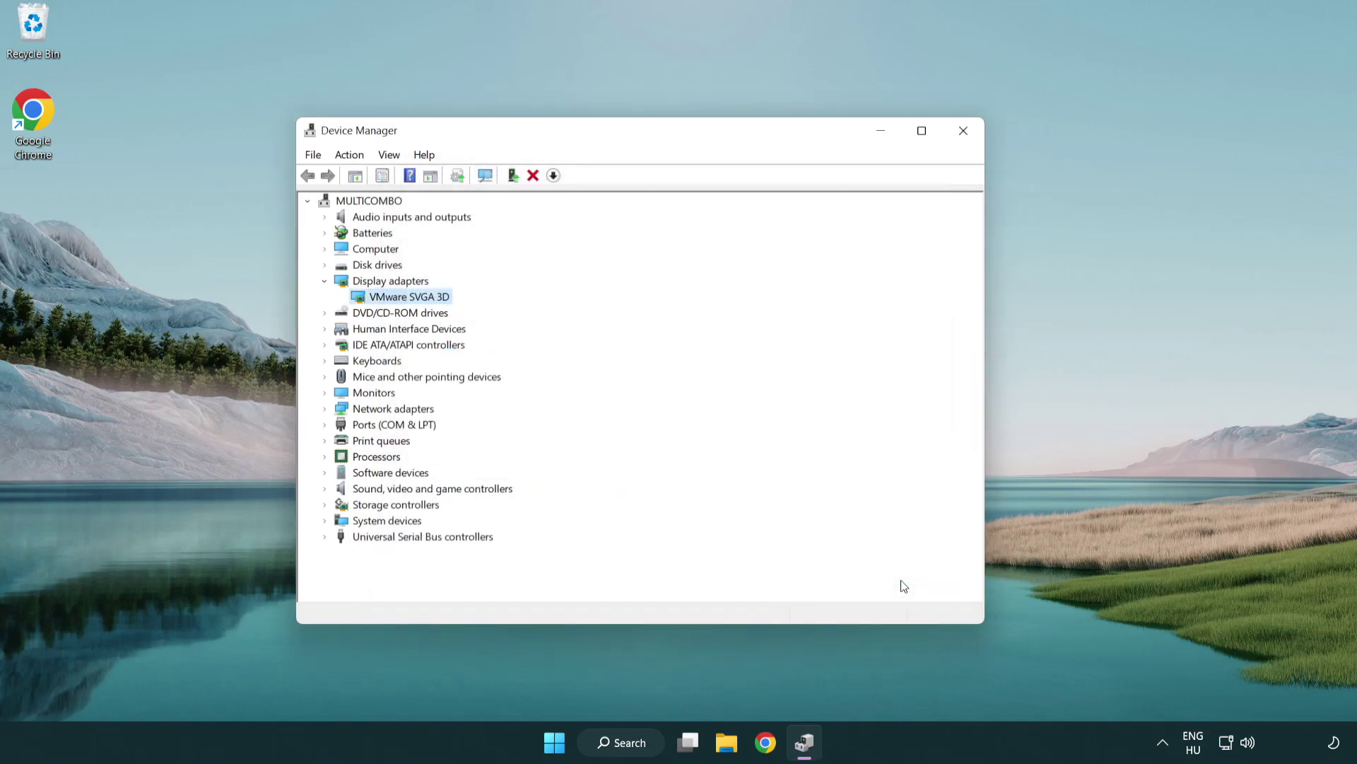
# - Close Device Manager and search Windows for 'update' to list Windows Update settings
pyautogui.click(964, 132)
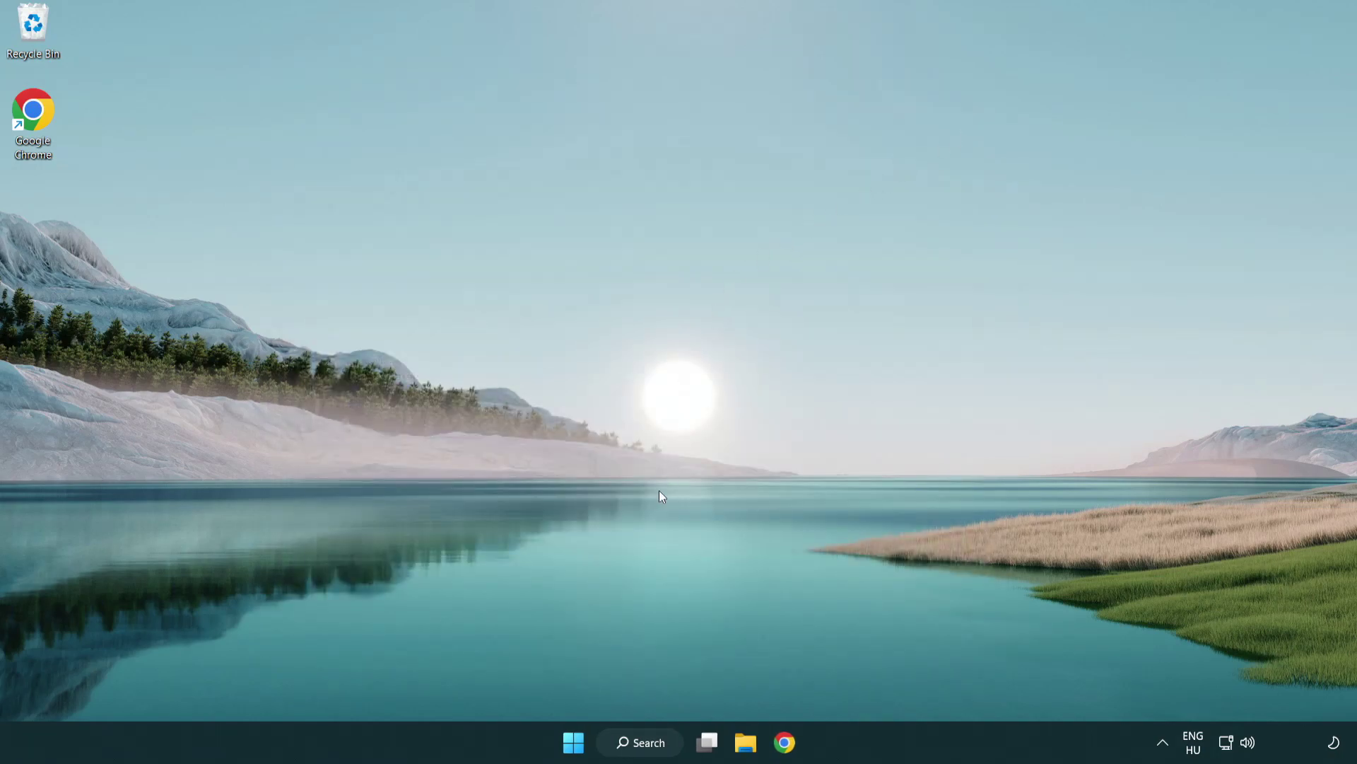
pyautogui.click(649, 742)
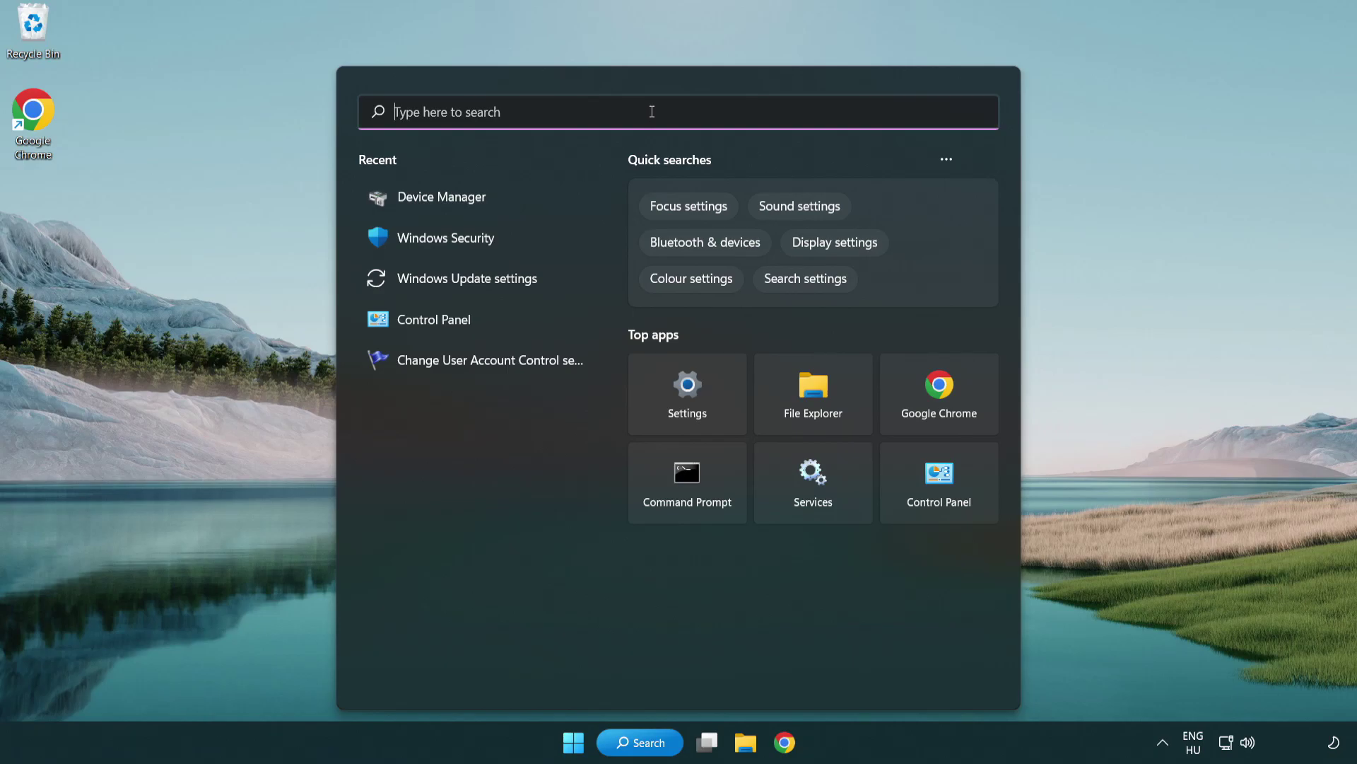
pyautogui.write('update')
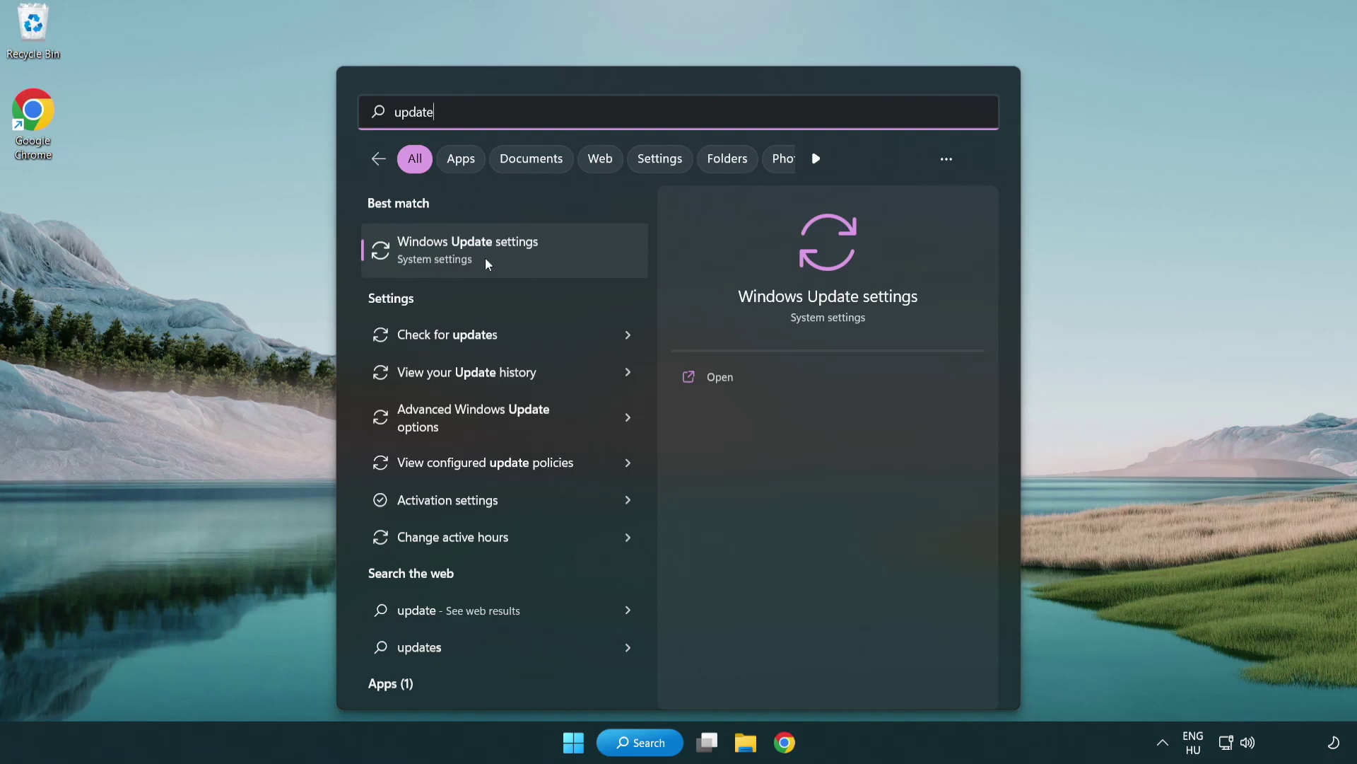
# - Check for updates in Windows Update, confirm the PC is up to date, and close Settings
pyautogui.click(529, 256)
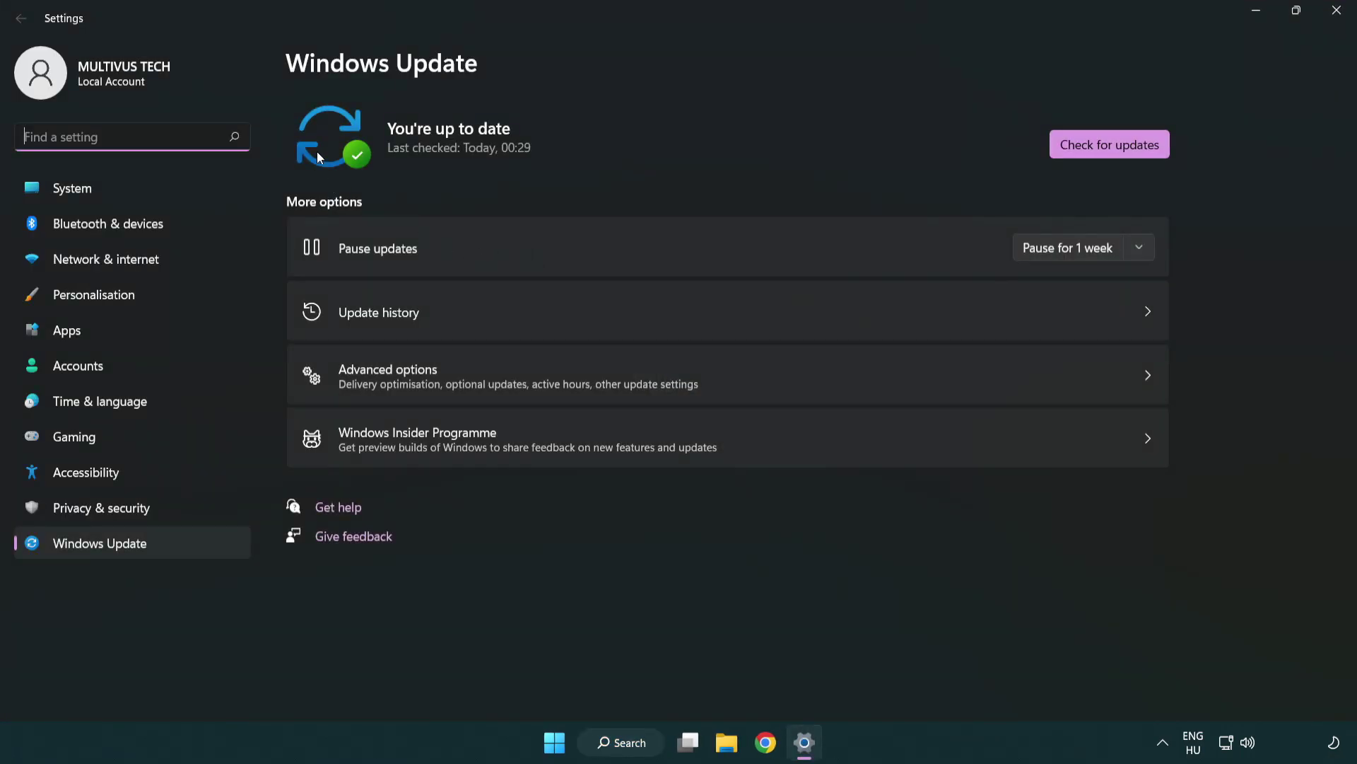
pyautogui.click(1138, 152)
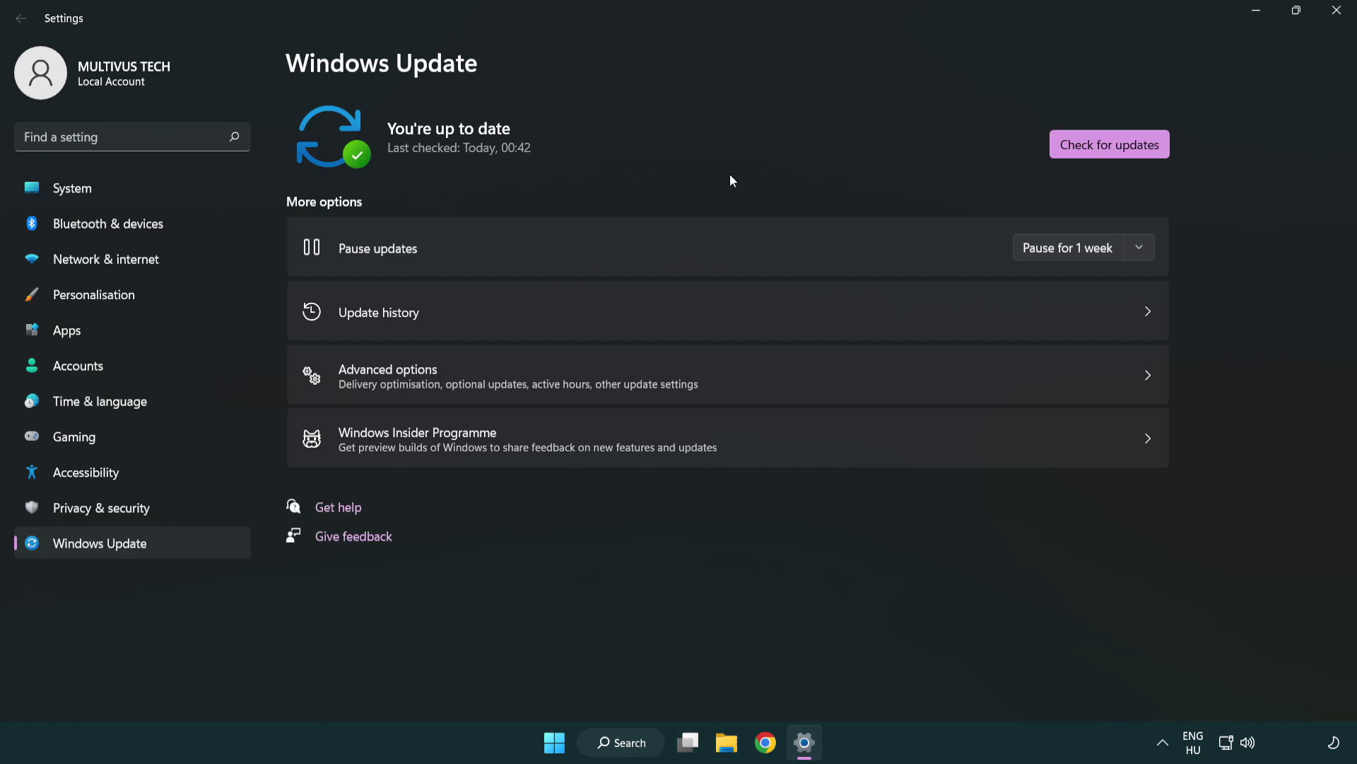
pyautogui.click(1336, 11)
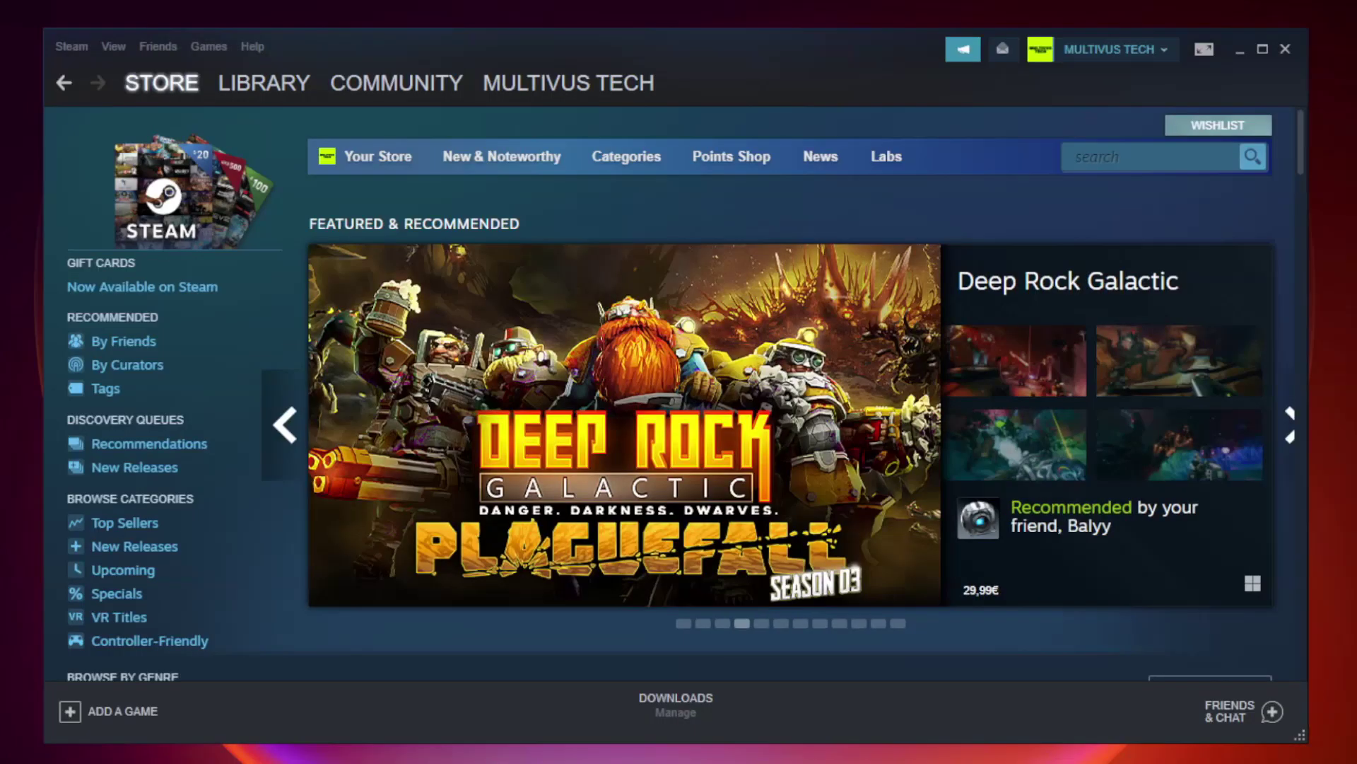
# - Switch Steam from the Store to the Library and show the context menu for YOUR NOT WORKING GAME
pyautogui.moveTo(267, 85)
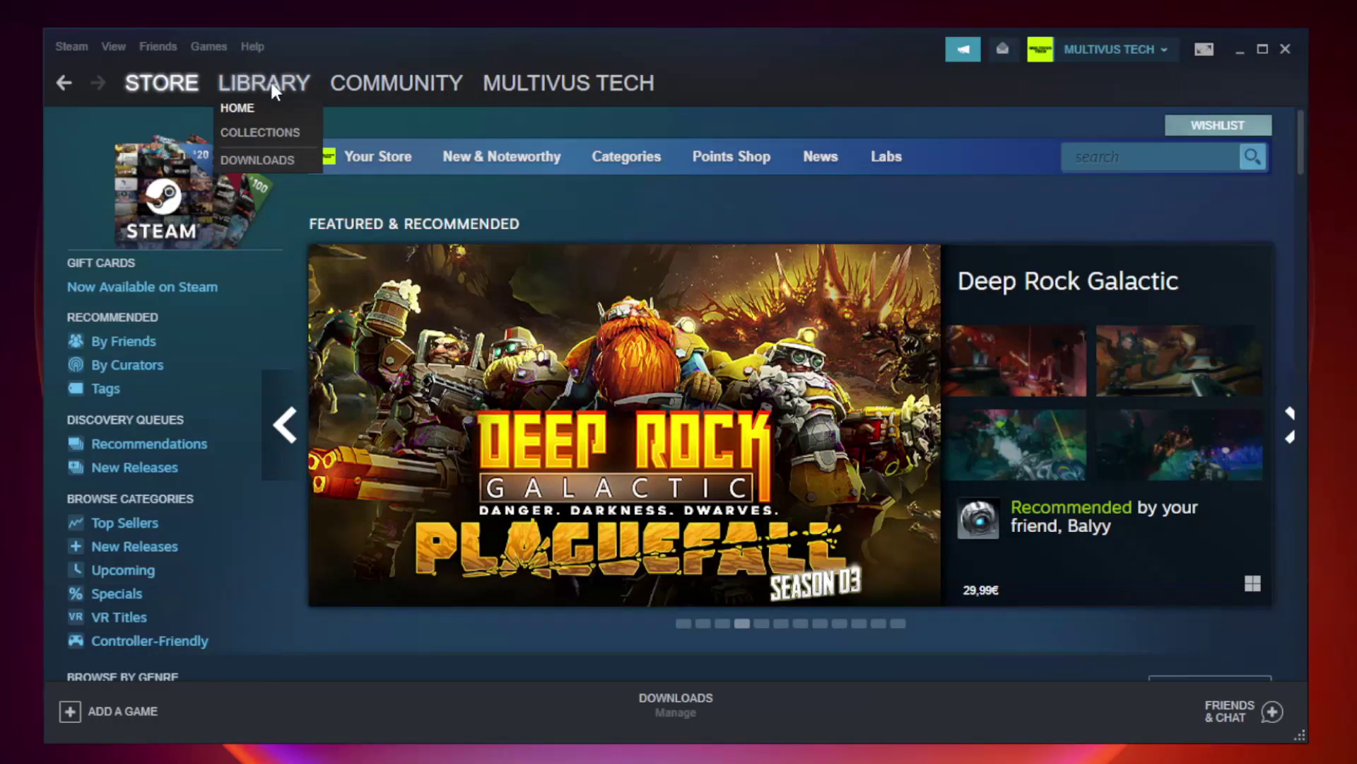
pyautogui.click(274, 91)
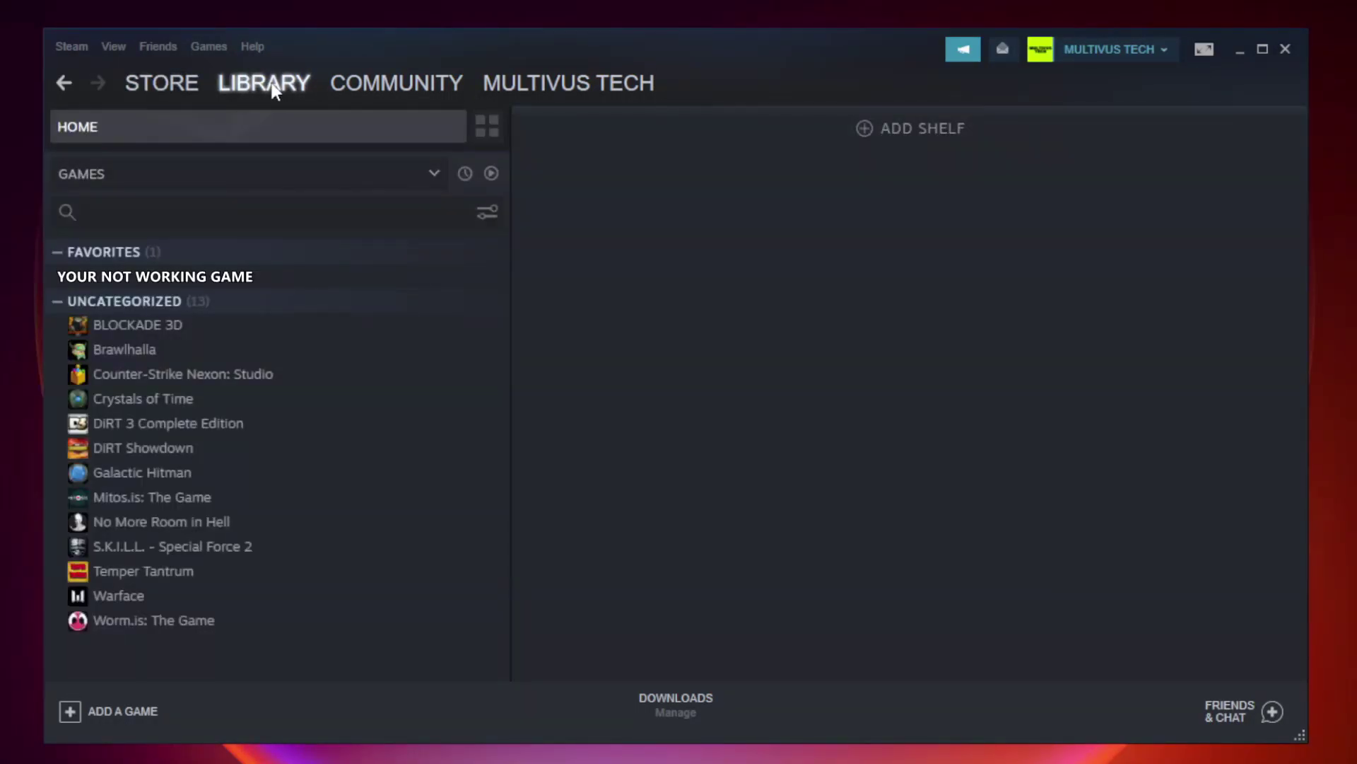
pyautogui.rightClick(294, 283)
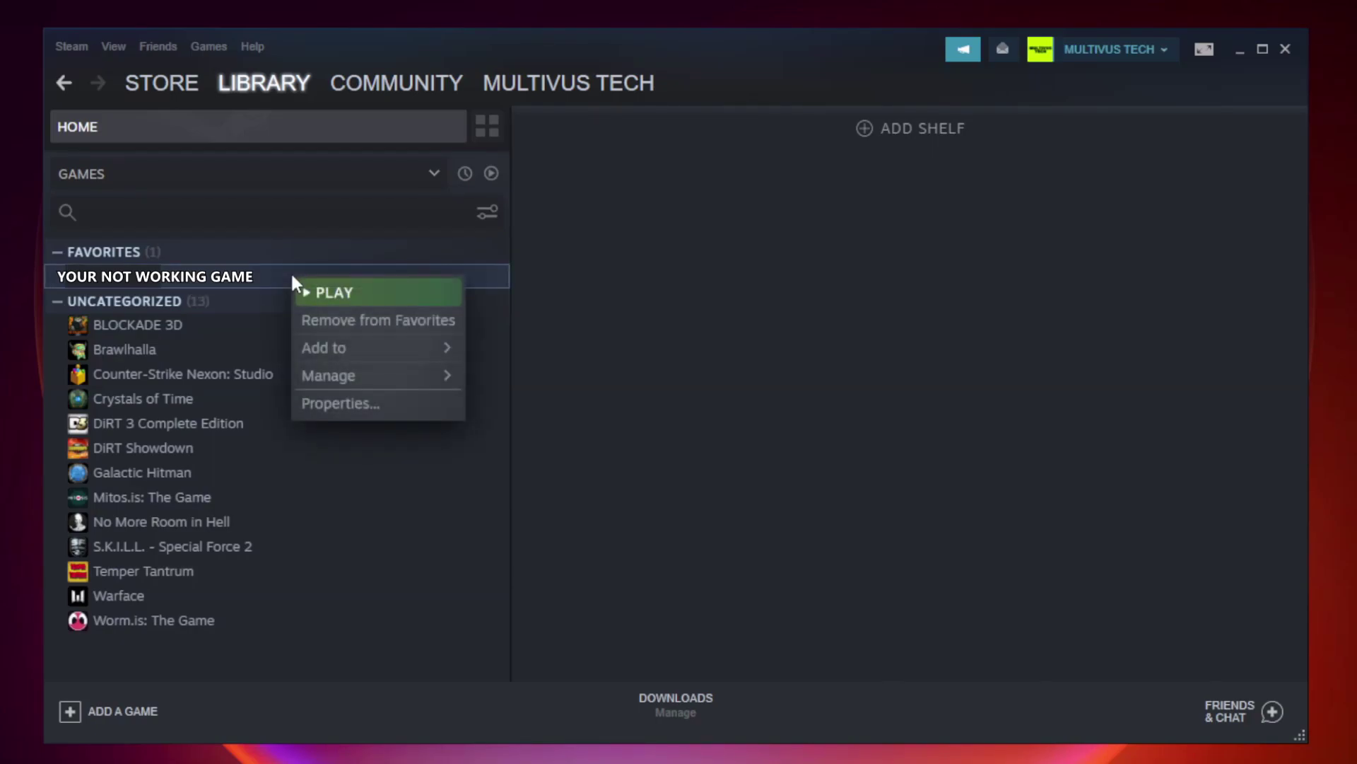
# - Verify the integrity of the game's local files from its Properties, validating all 9192 files
pyautogui.click(374, 401)
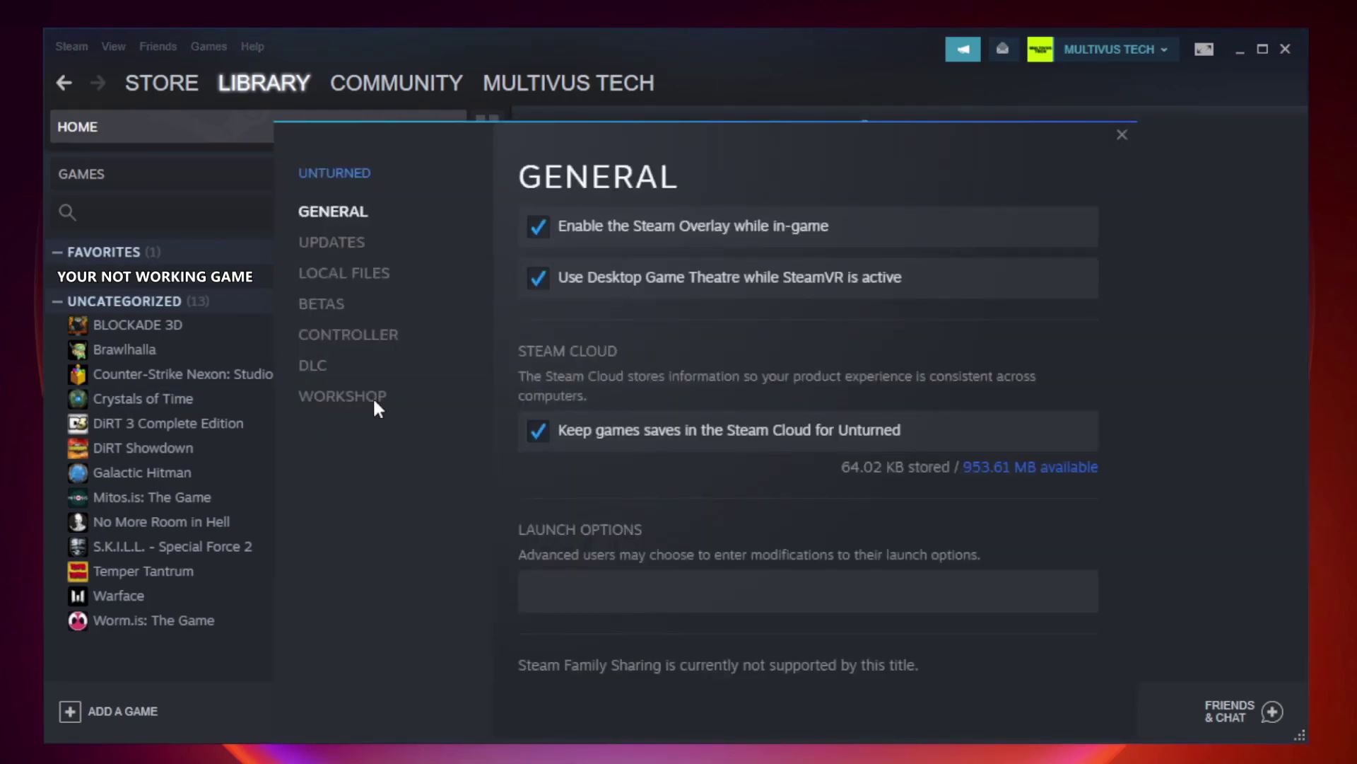
pyautogui.click(362, 283)
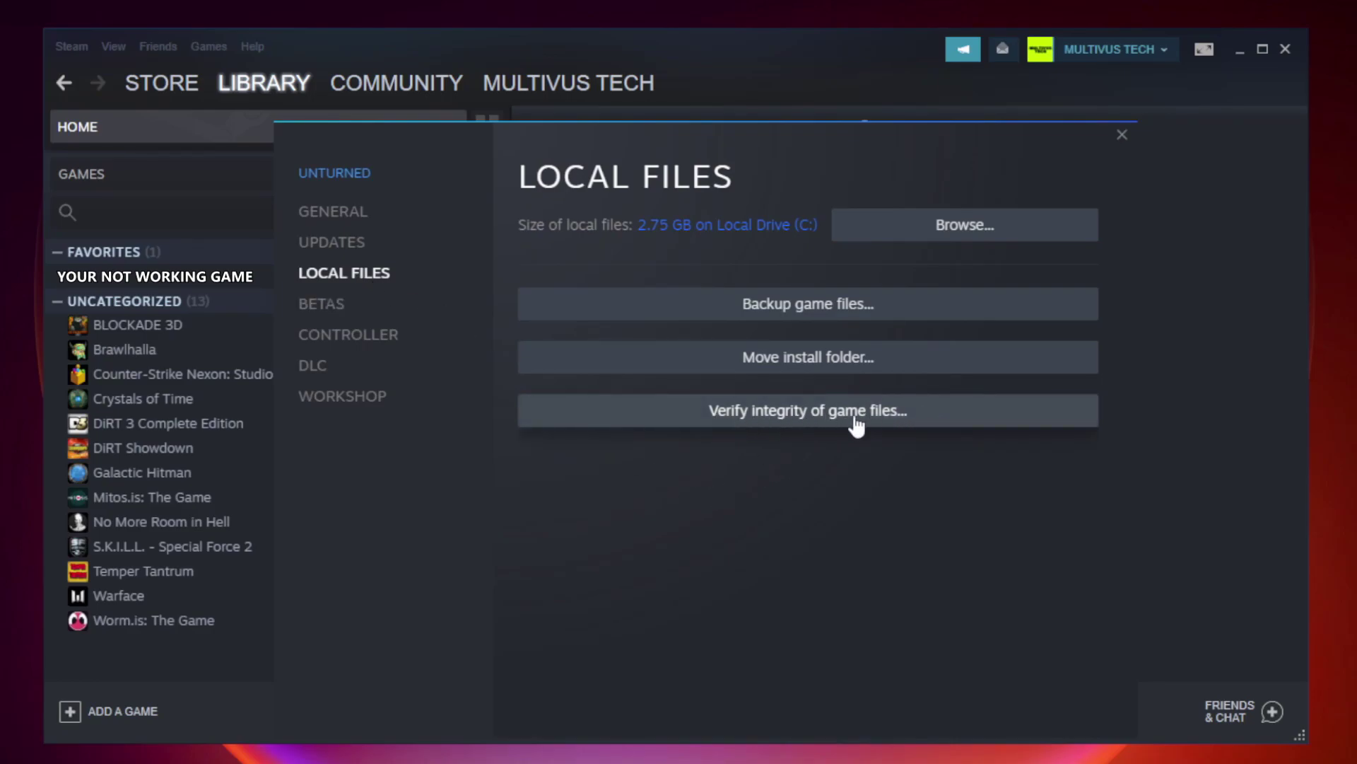
pyautogui.click(822, 426)
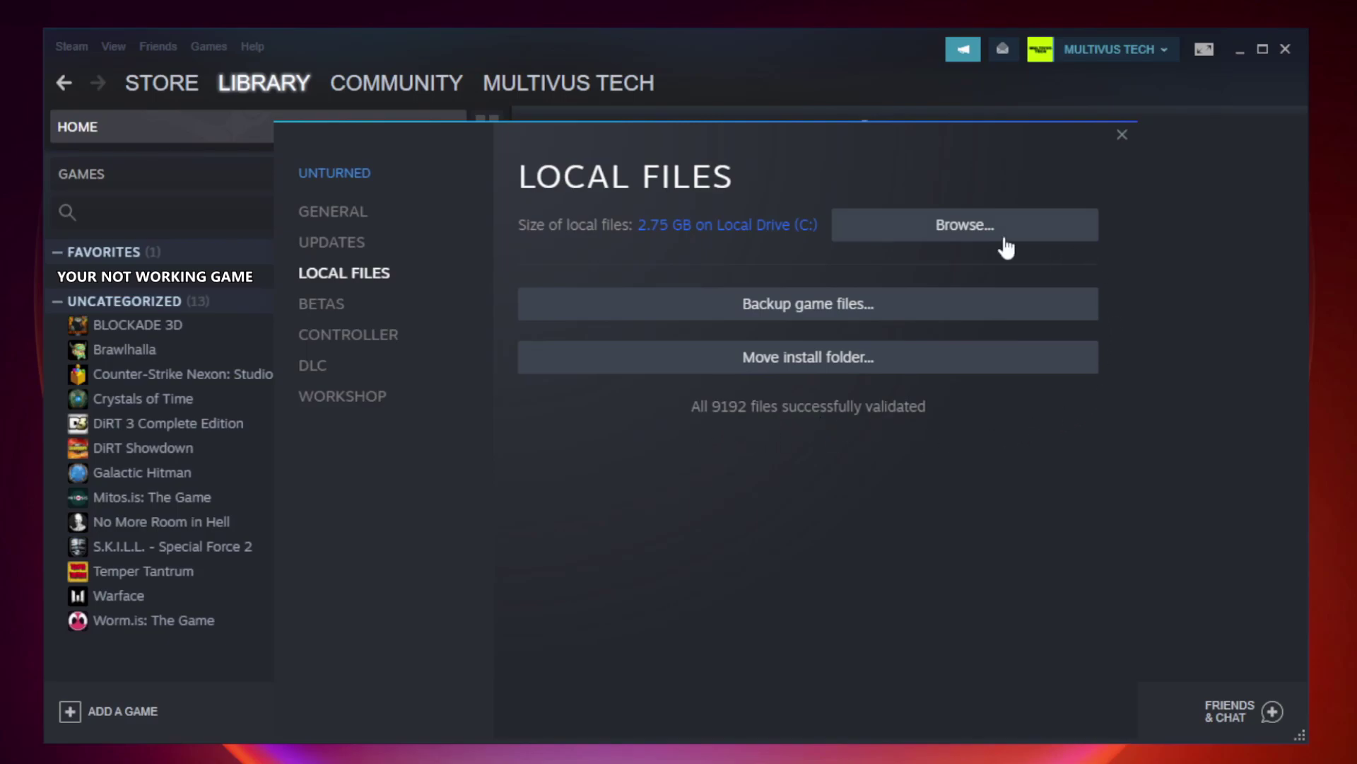
# - Open the game's install folder under steamapps\common and show the YOUR NOT WORKING GAME shortcut's context menu
pyautogui.click(968, 238)
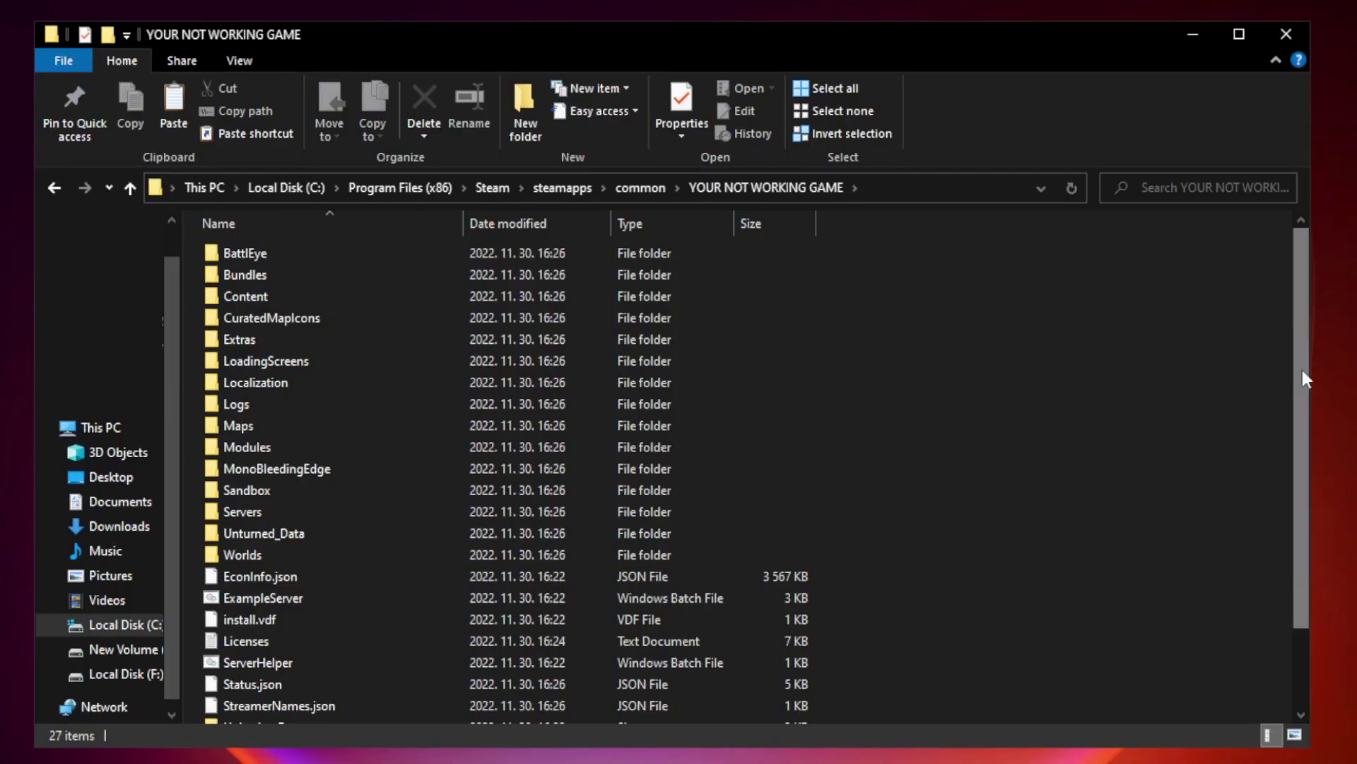
pyautogui.moveTo(1304, 373); pyautogui.dragTo(1304, 486)
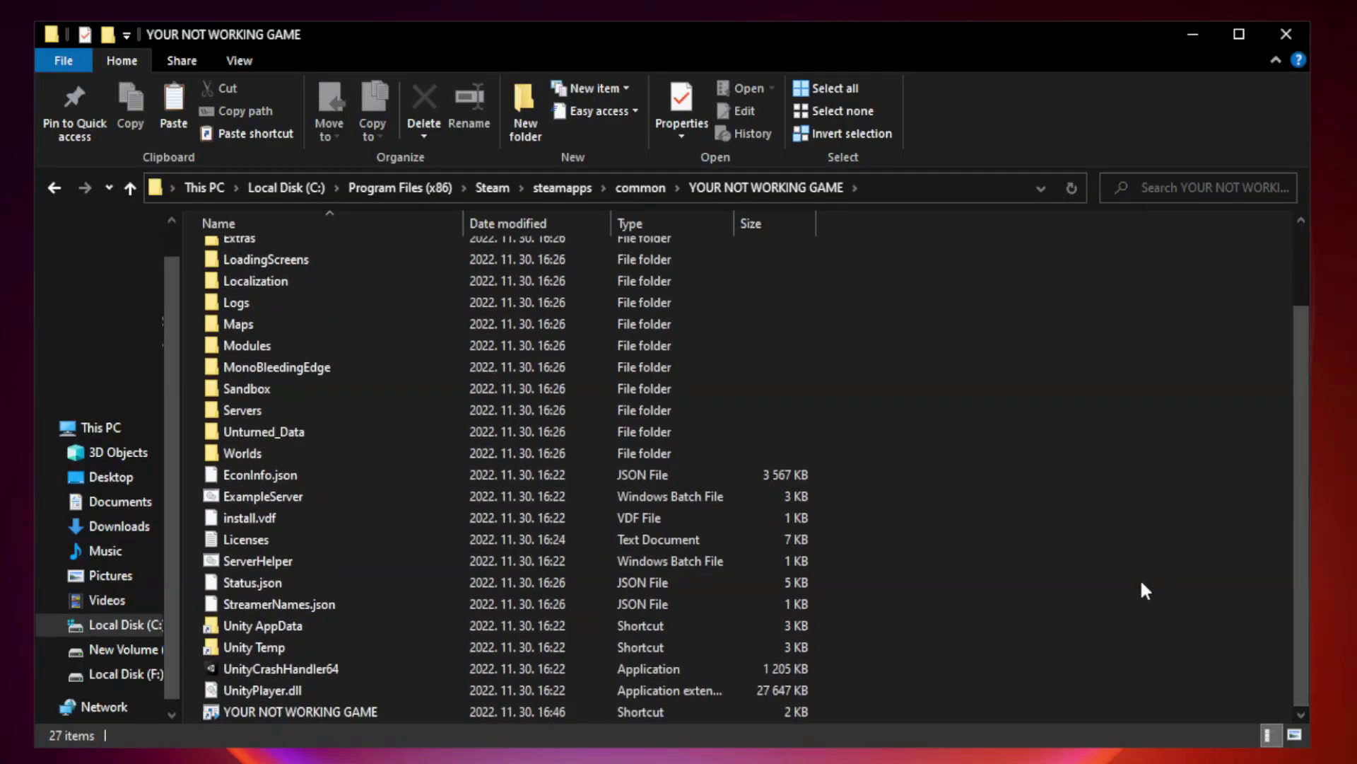
pyautogui.click(540, 711)
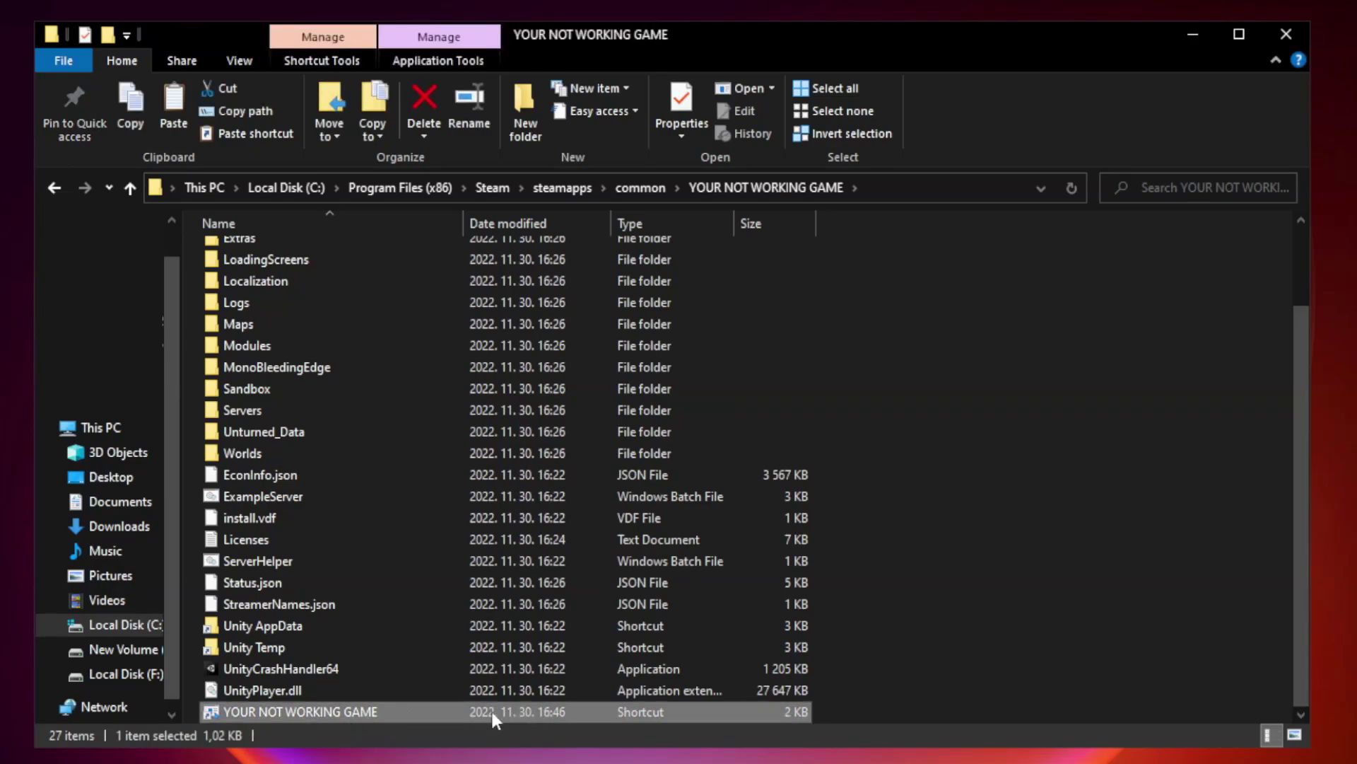
pyautogui.rightClick(461, 713)
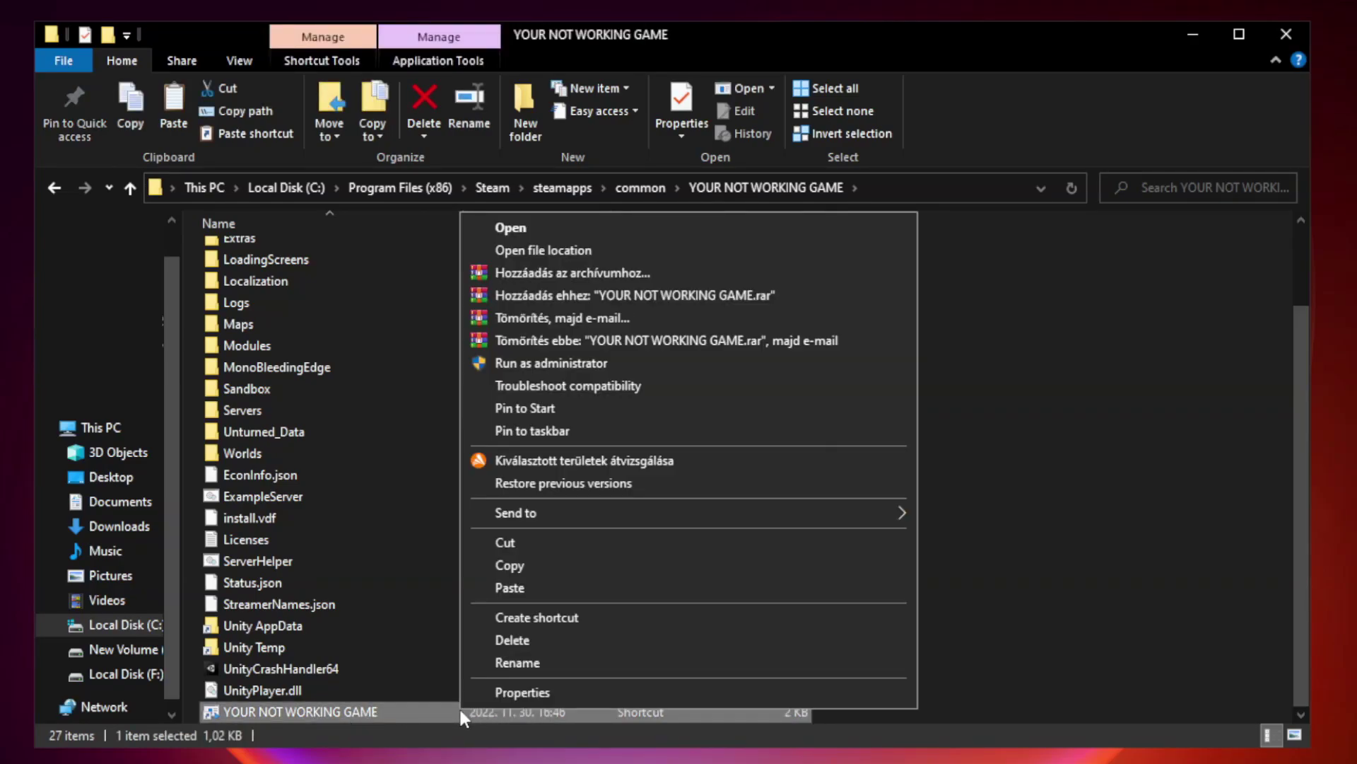
# - Open the YOUR NOT WORKING GAME shortcut's Properties and move the dialog up into full view
pyautogui.click(684, 693)
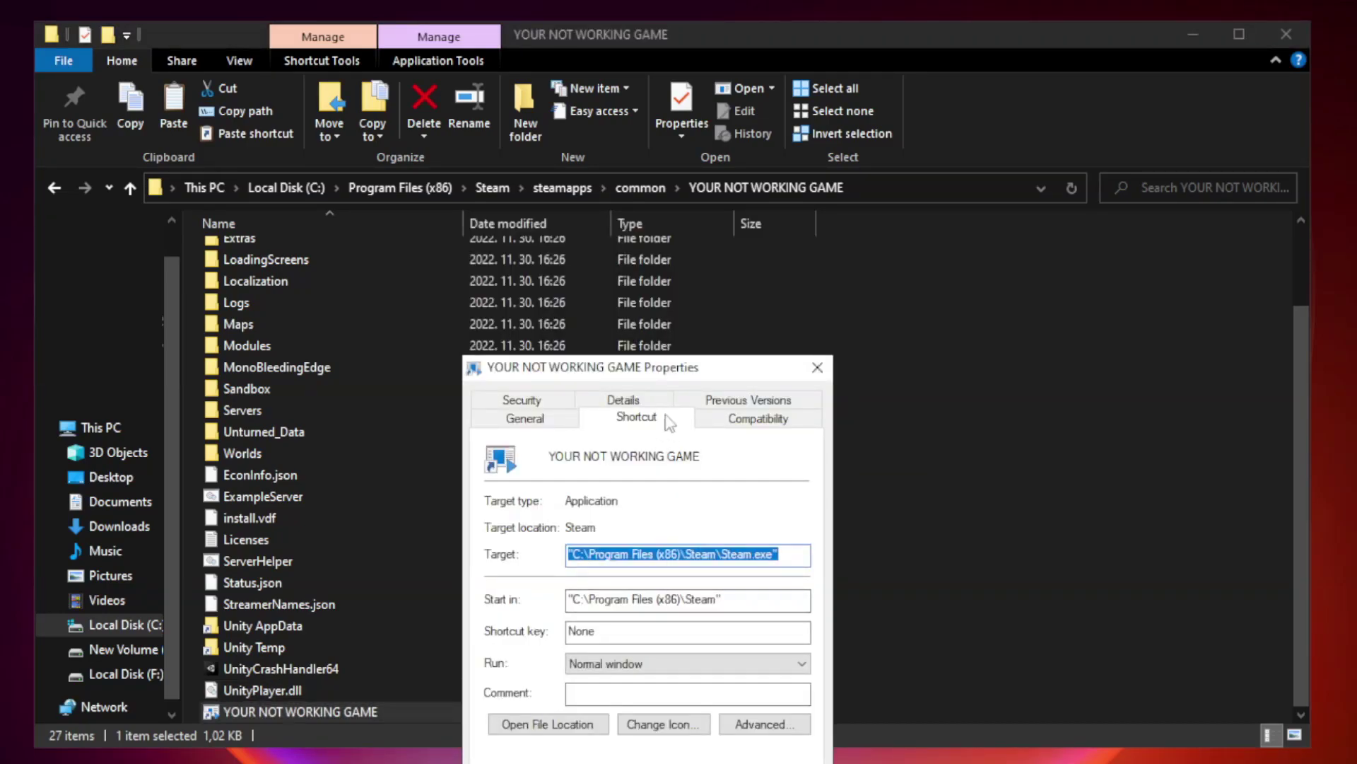
pyautogui.moveTo(674, 375); pyautogui.dragTo(678, 162)
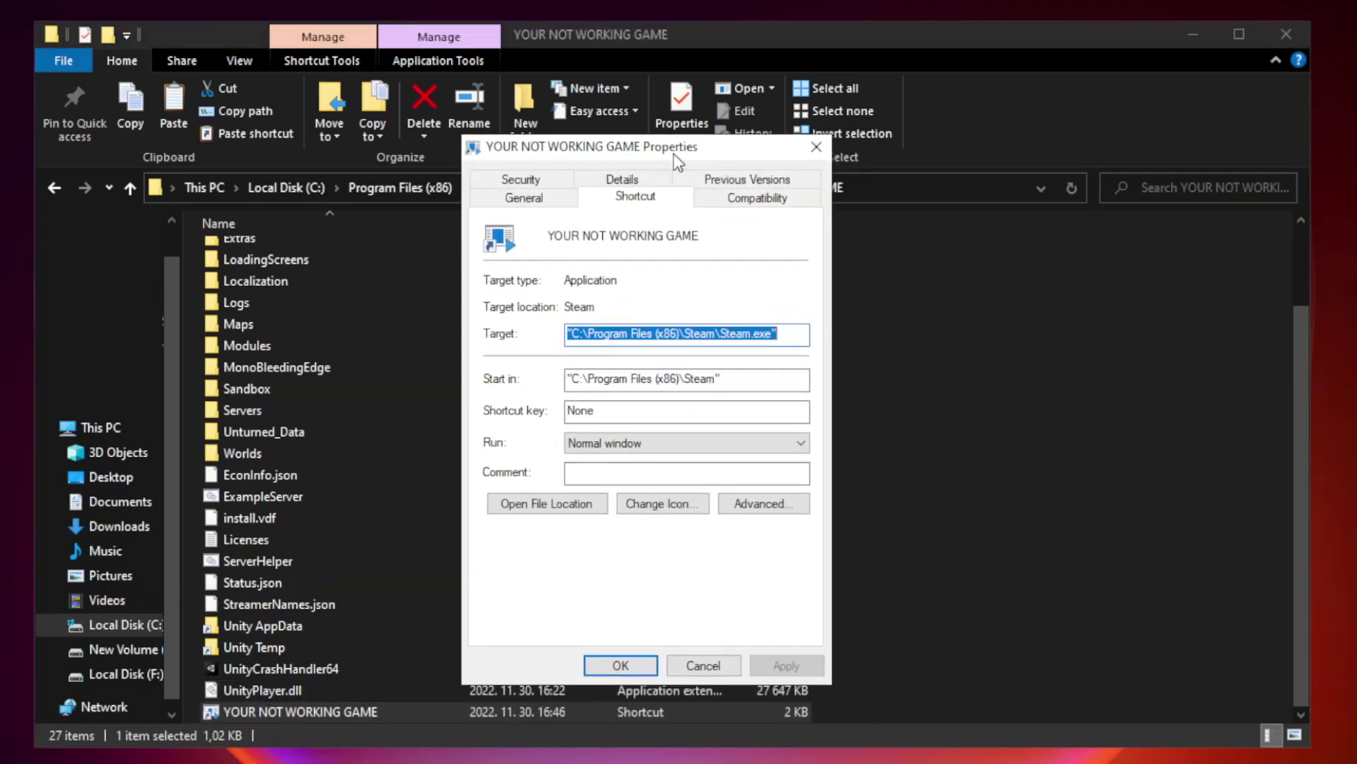
# - Set the shortcut to Windows 8 compatibility mode, fullscreen optimizations disabled, run as administrator, and apply
pyautogui.click(755, 201)
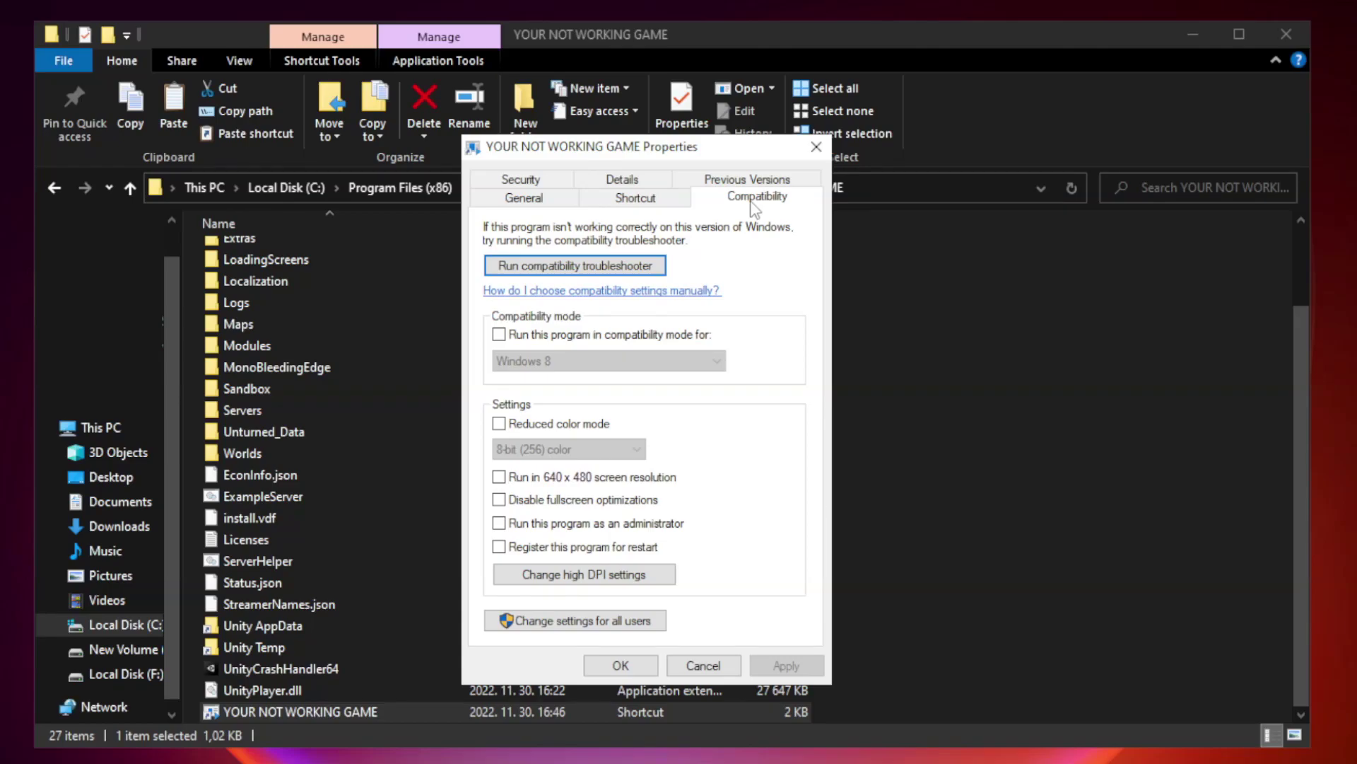
pyautogui.click(542, 341)
pyautogui.click(606, 362)
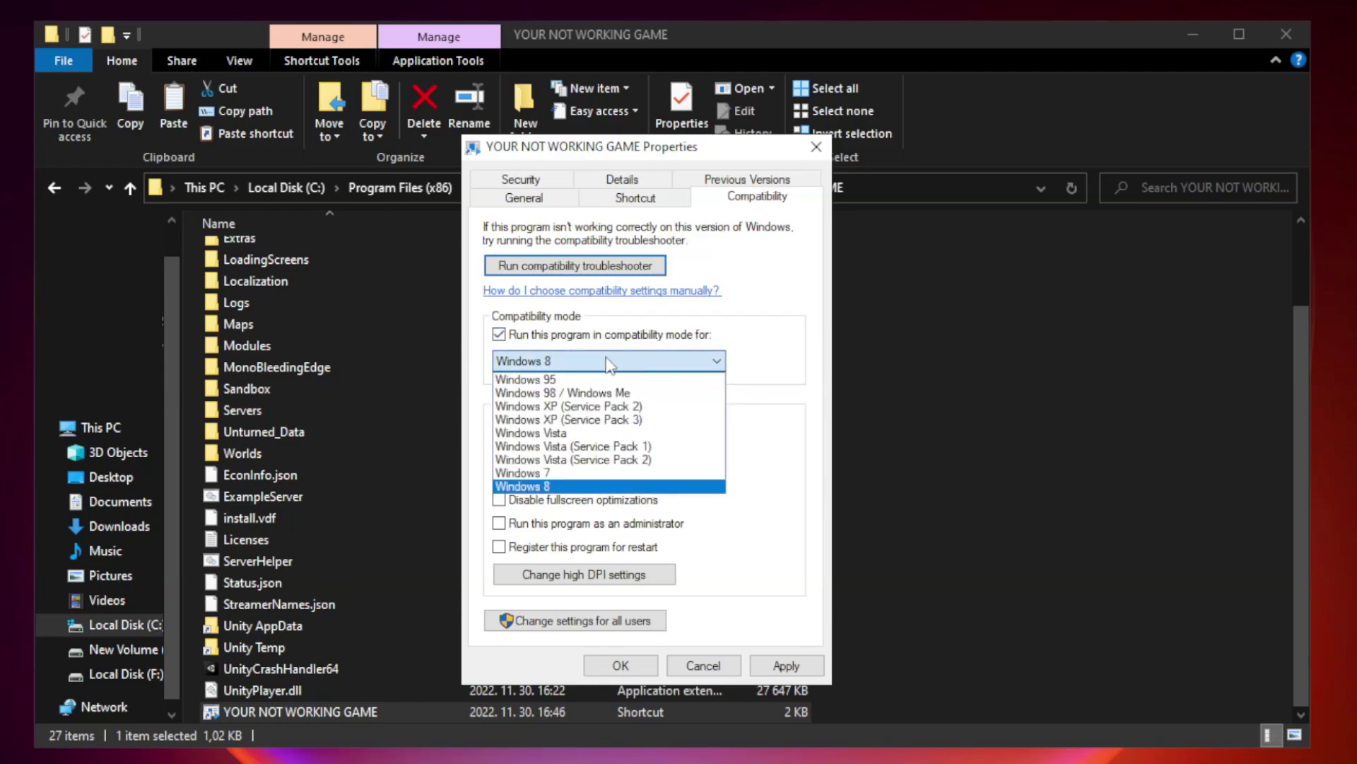
pyautogui.click(574, 488)
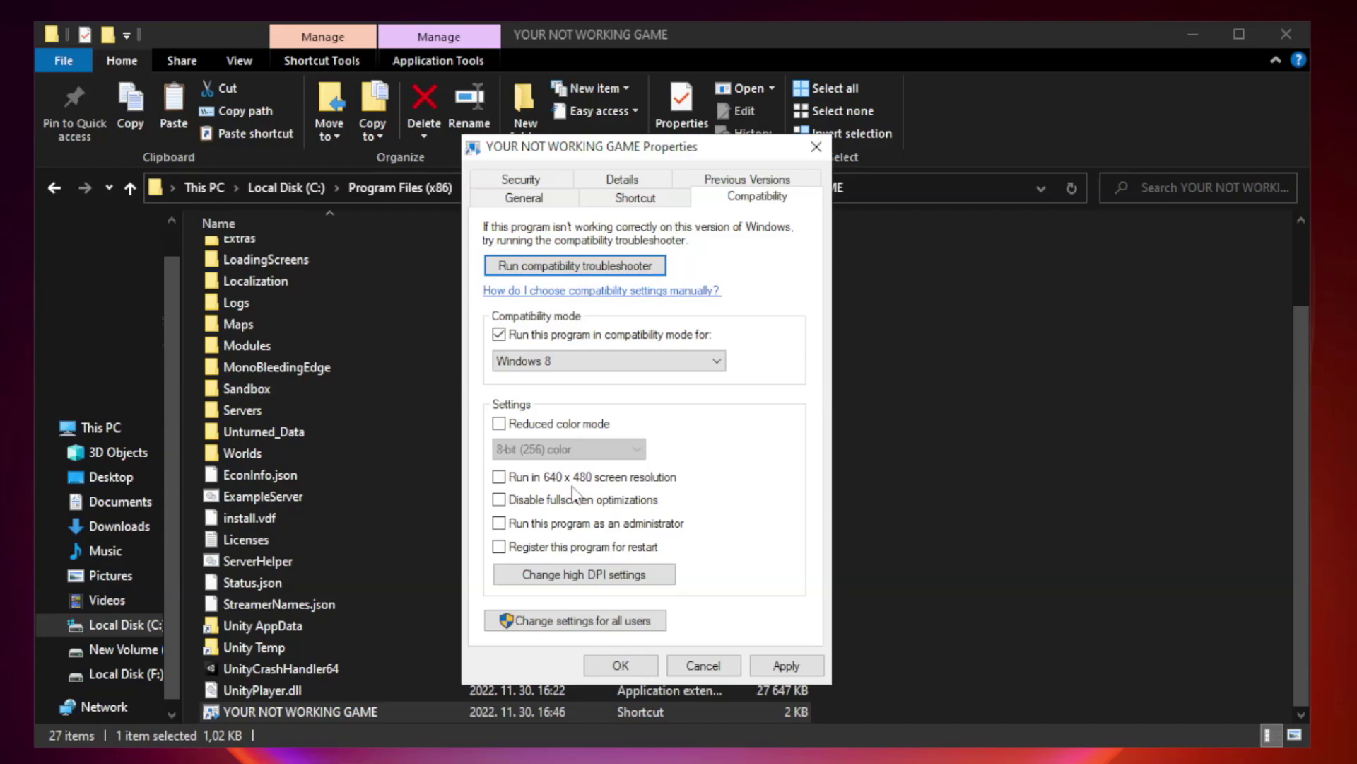
pyautogui.click(532, 503)
pyautogui.click(534, 527)
pyautogui.click(789, 666)
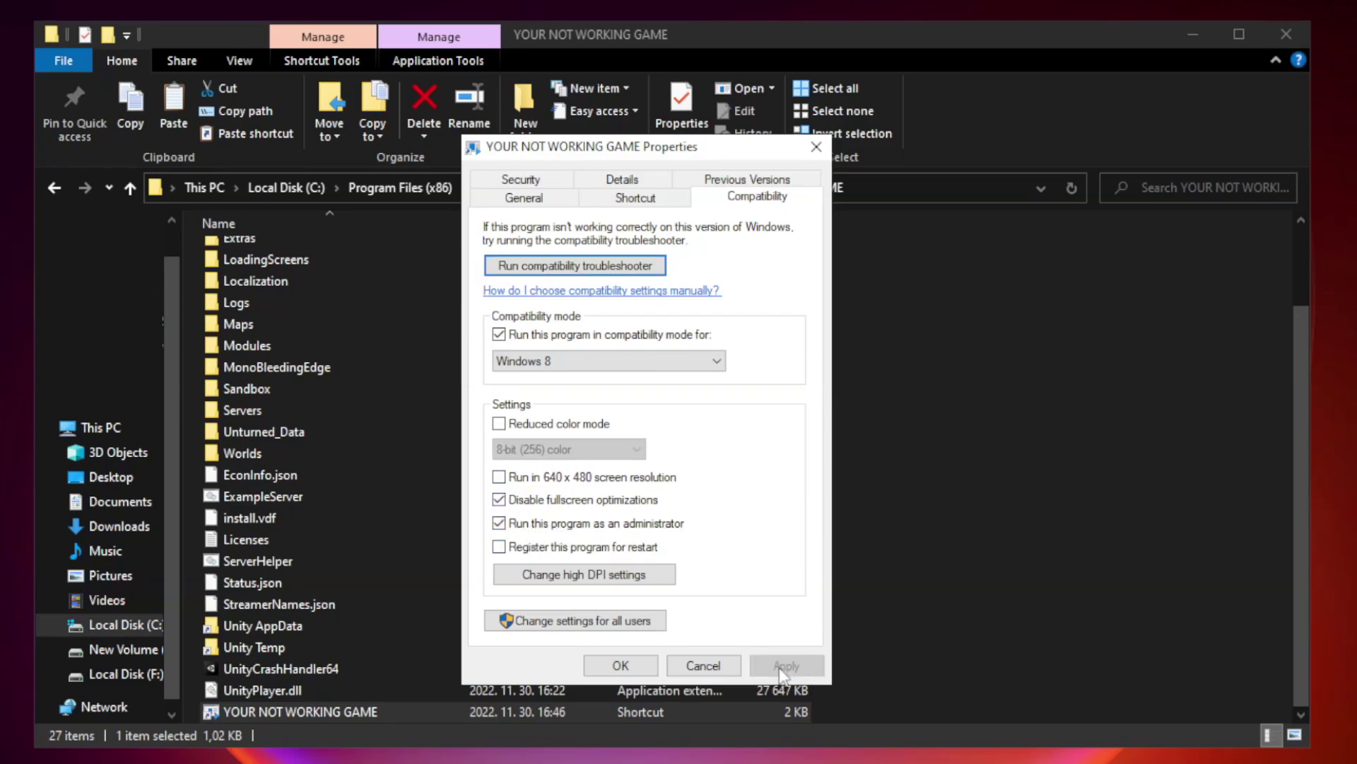
pyautogui.click(620, 666)
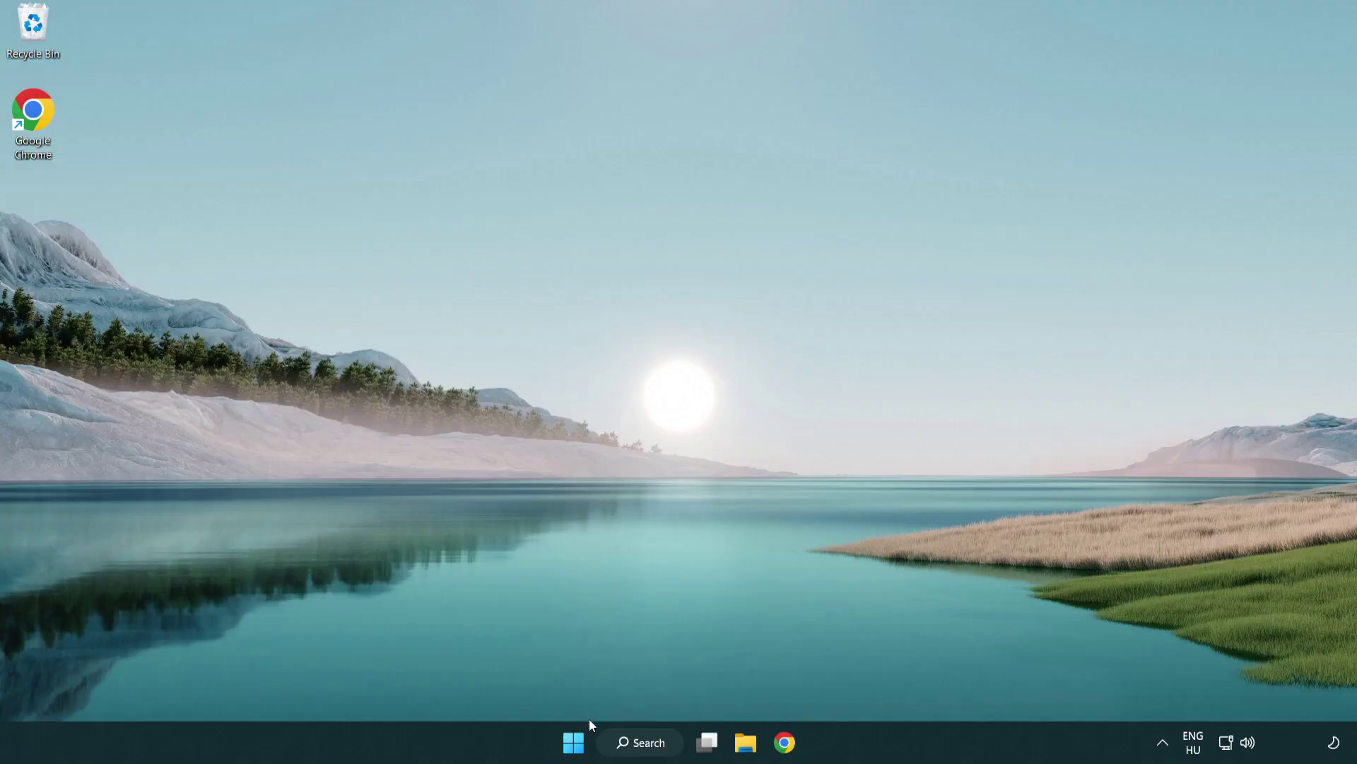
# - Open Task Manager from the Start button's quick menu and show the Startup apps
pyautogui.rightClick(574, 748)
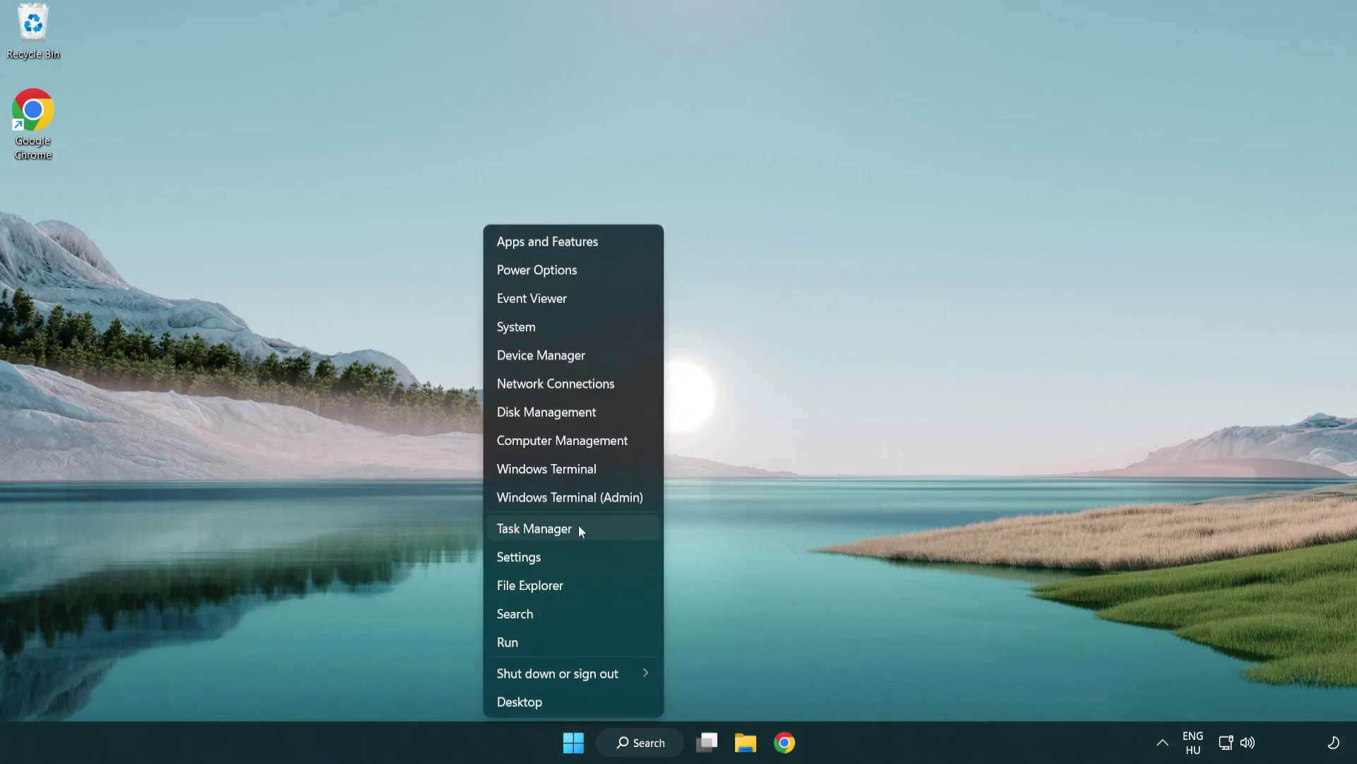
pyautogui.click(599, 532)
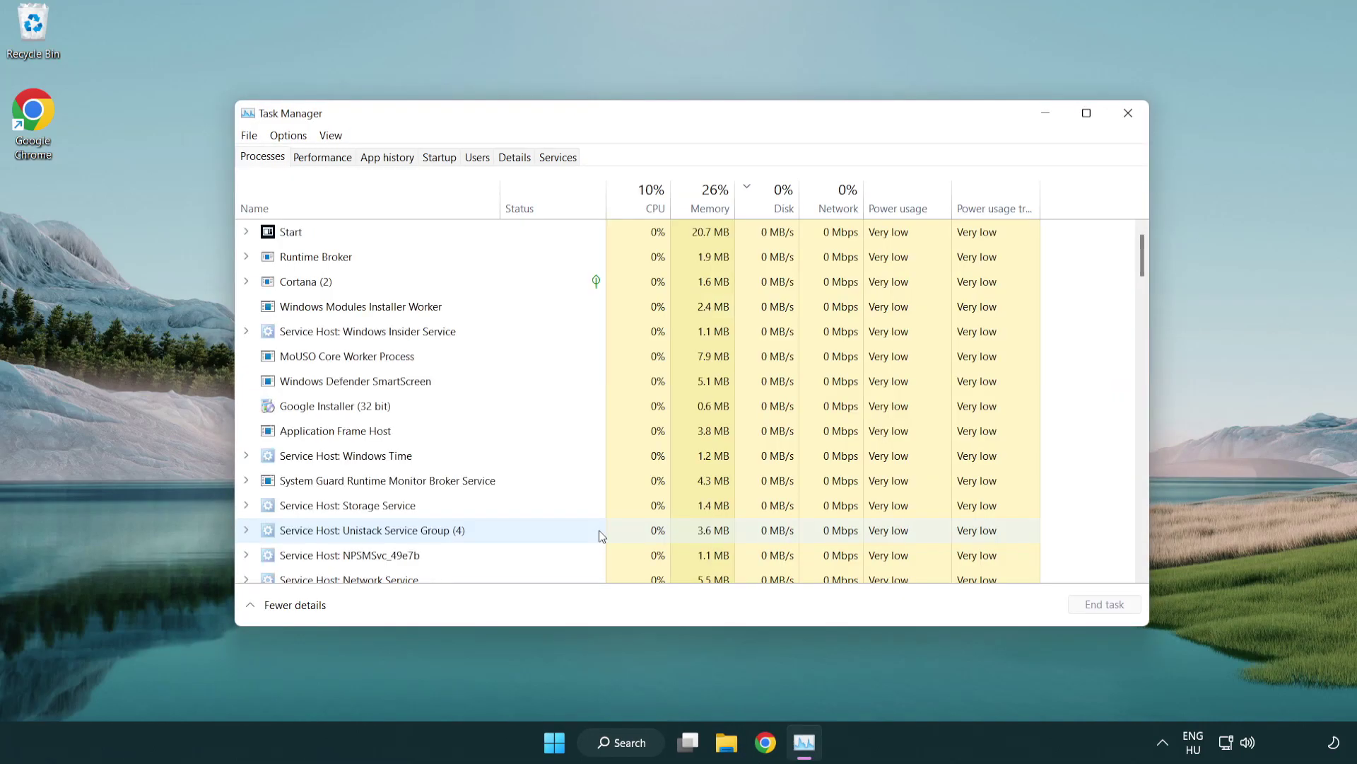
pyautogui.click(442, 159)
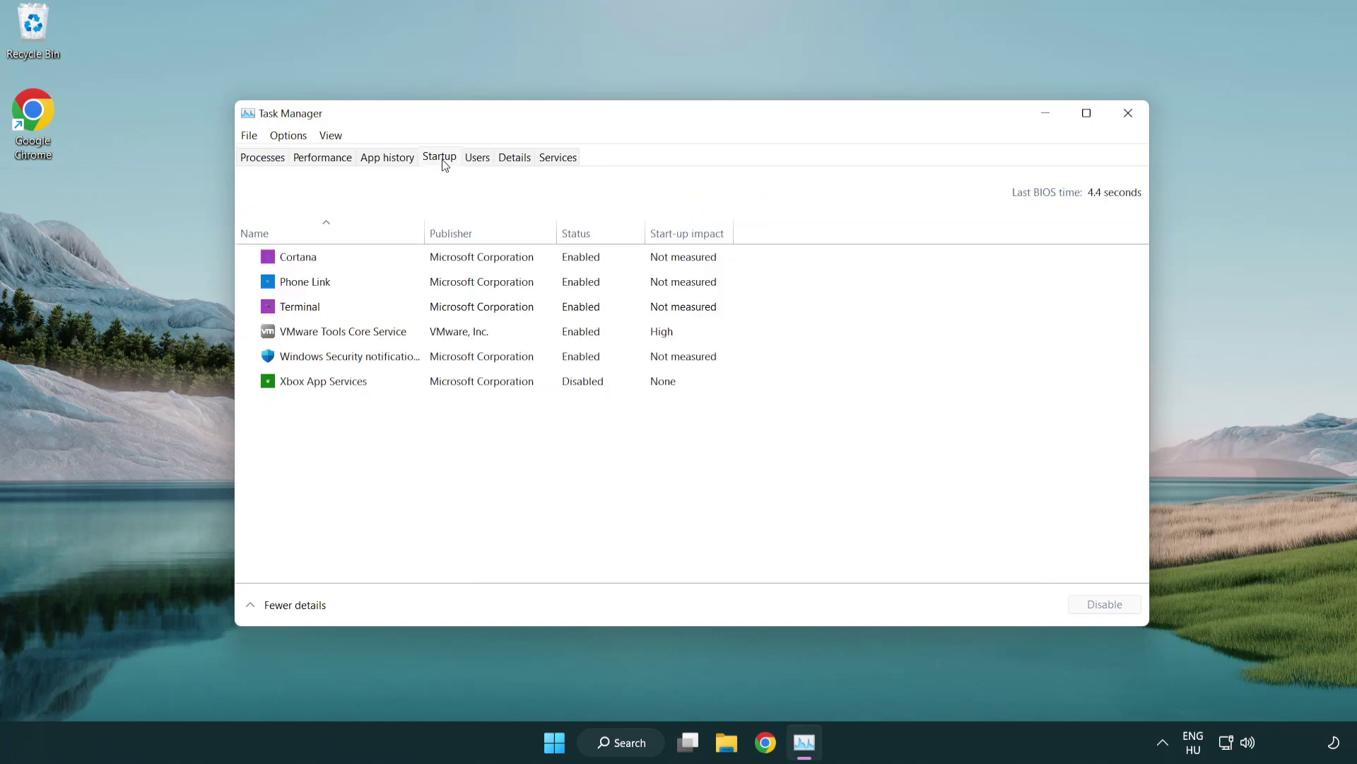
# - Disable Terminal, Phone Link, Cortana and Windows Security notifications at startup
pyautogui.click(439, 306)
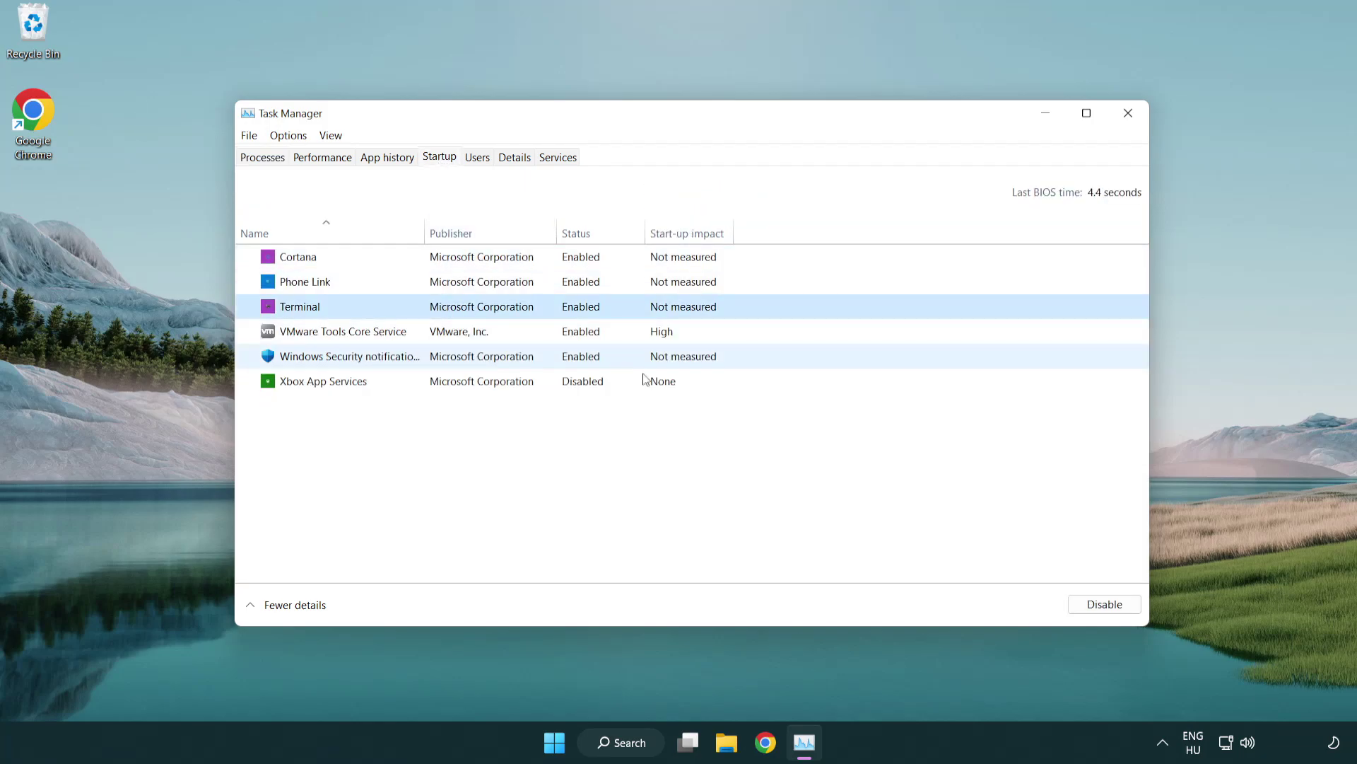
pyautogui.click(1090, 605)
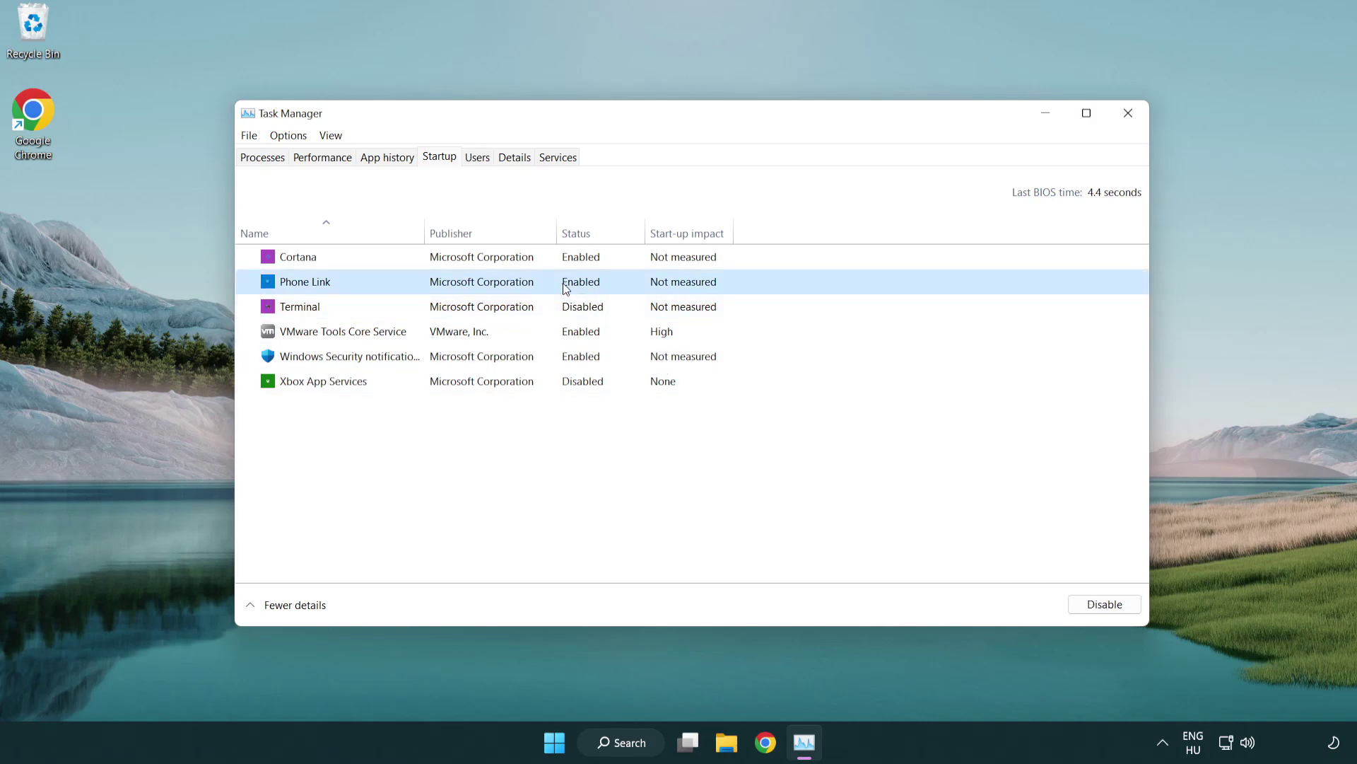
pyautogui.click(1104, 604)
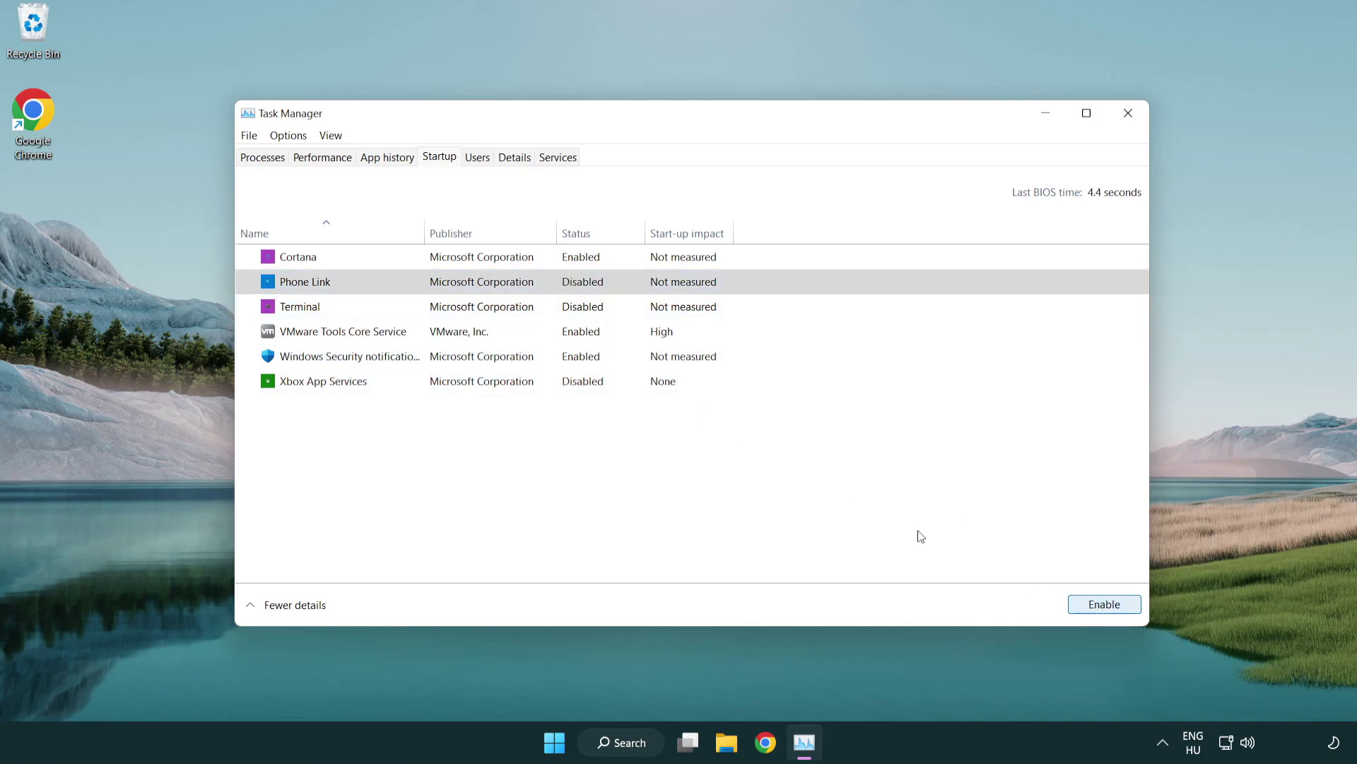
pyautogui.click(485, 265)
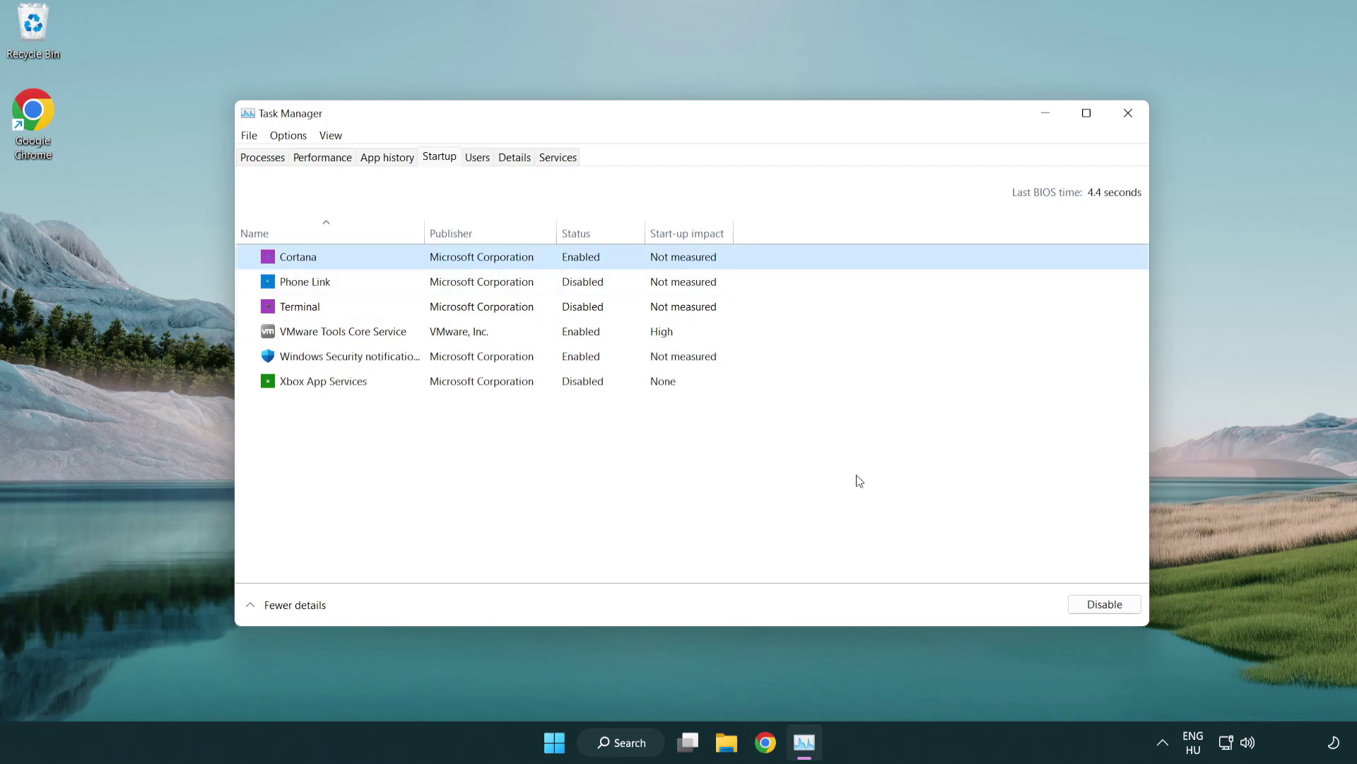
pyautogui.click(1105, 604)
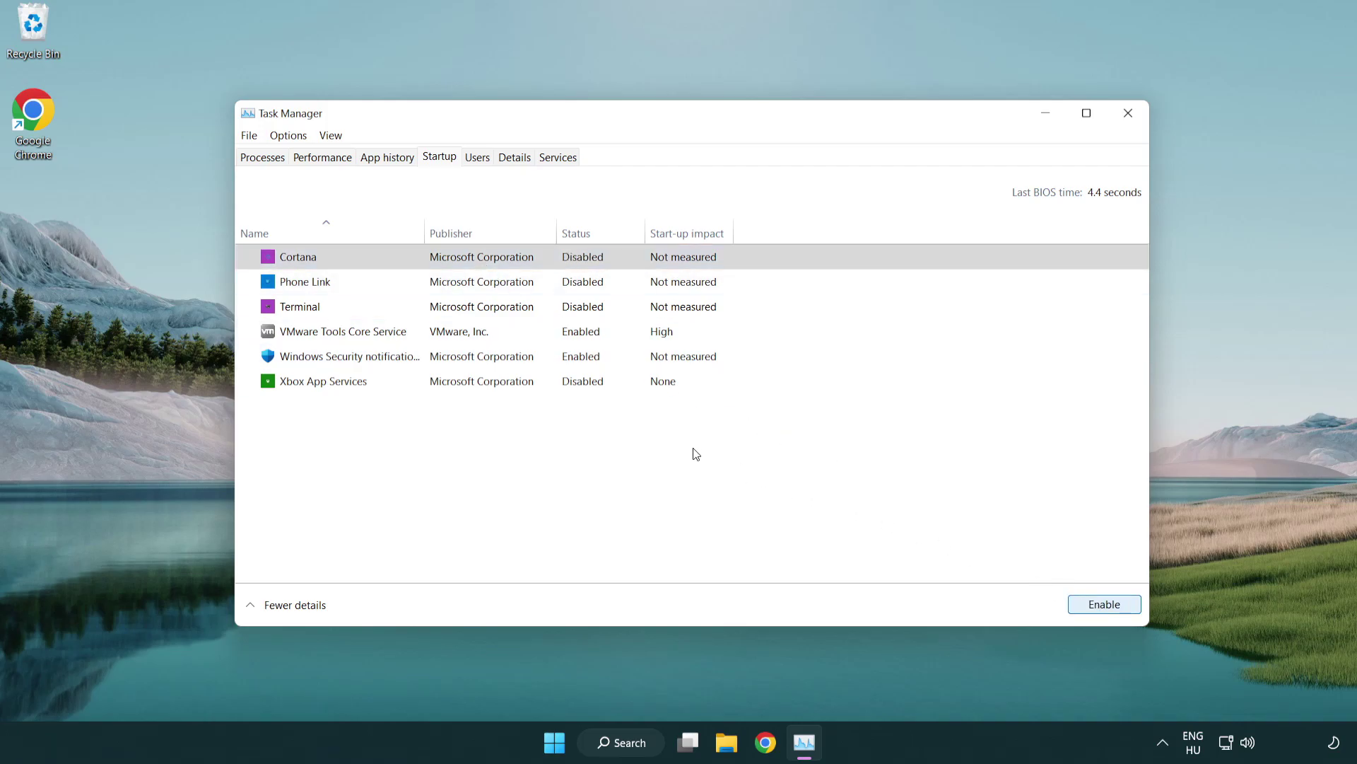
pyautogui.click(647, 362)
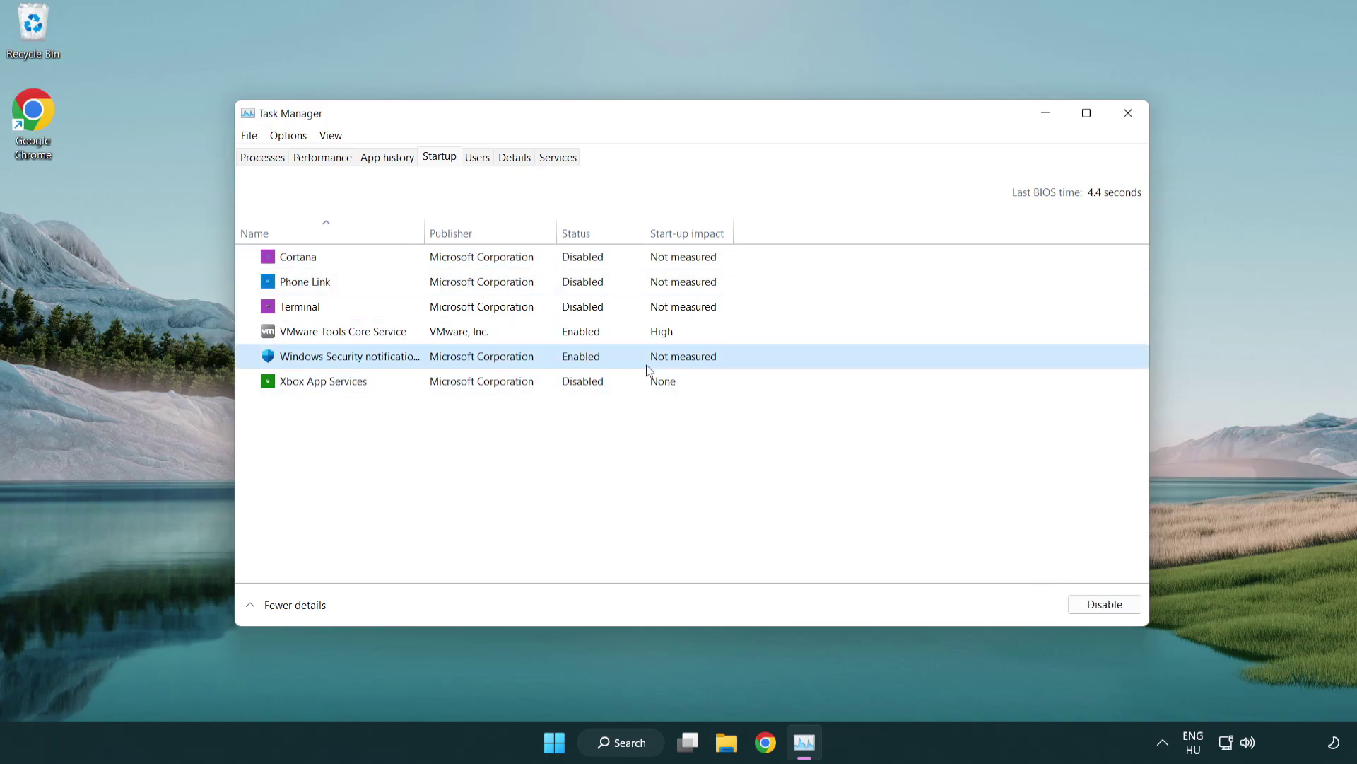
pyautogui.click(1099, 609)
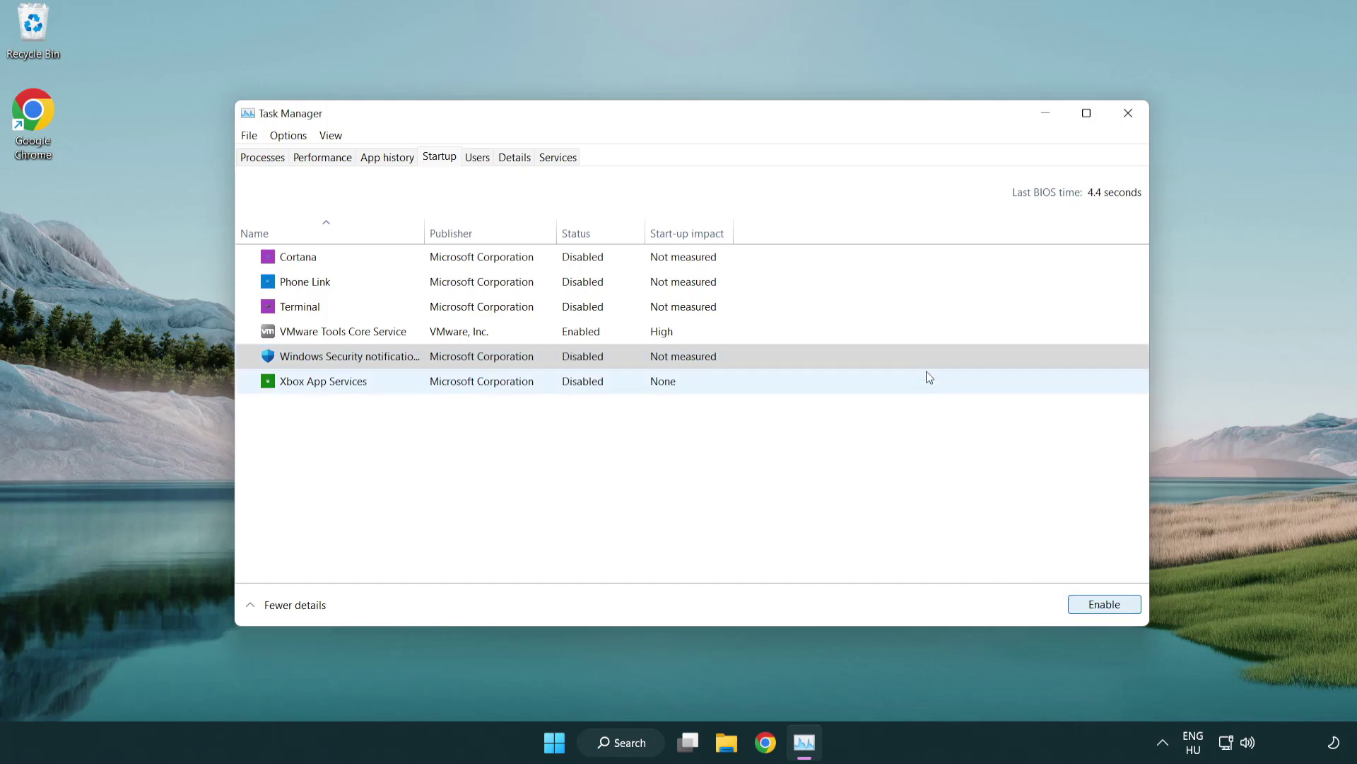
# - Close Task Manager and return to Chrome's DirectX End-User Runtime page to get dxwebsetup.exe
pyautogui.click(1131, 119)
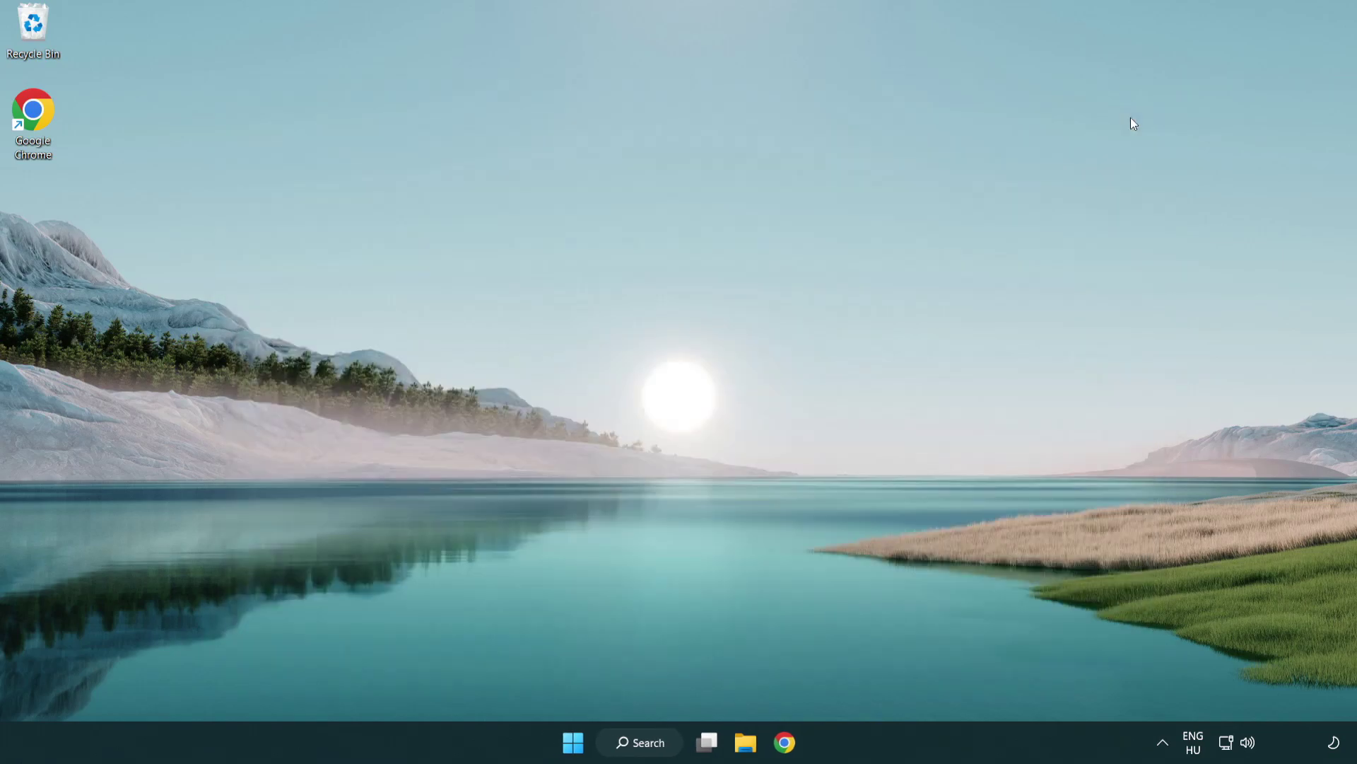
pyautogui.click(785, 743)
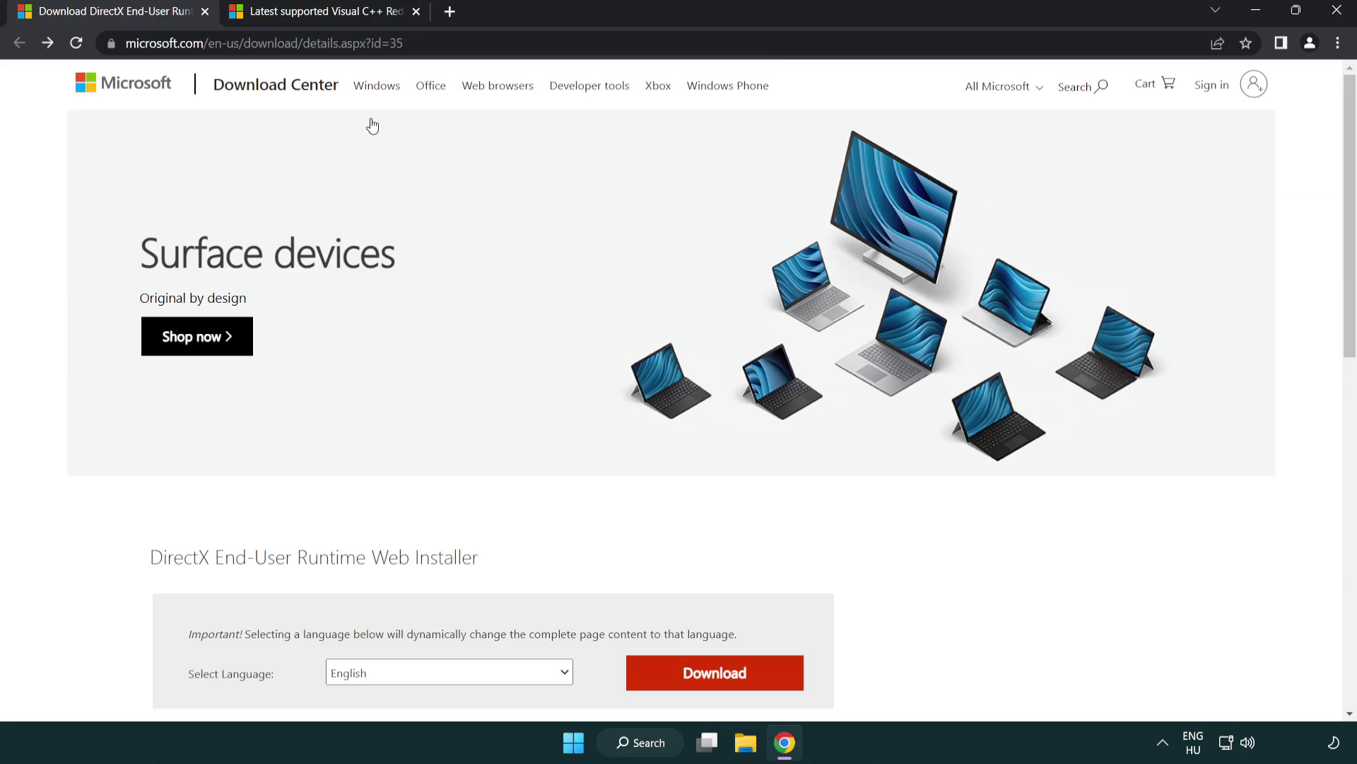
pyautogui.click(586, 48)
pyautogui.click(586, 48)
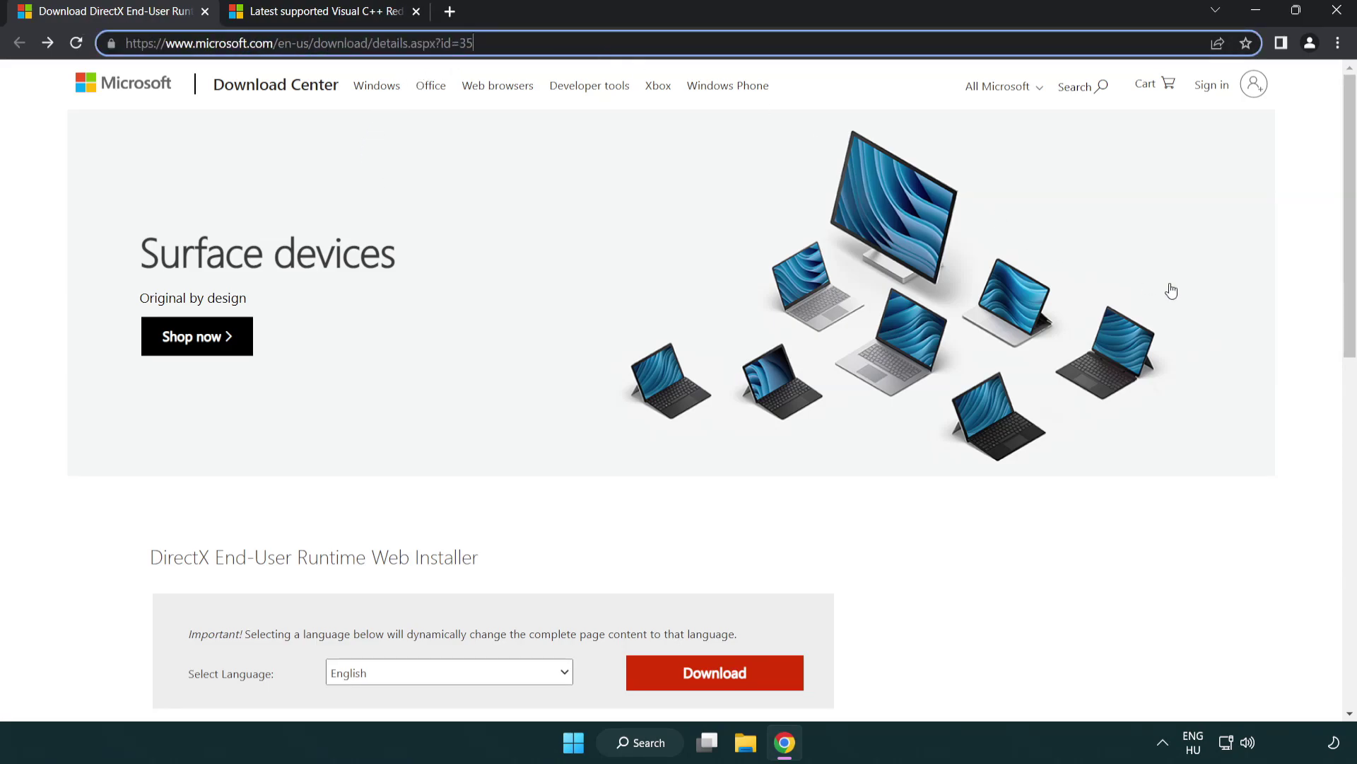
pyautogui.click(1304, 308)
pyautogui.scroll(-3, 1348, 309)
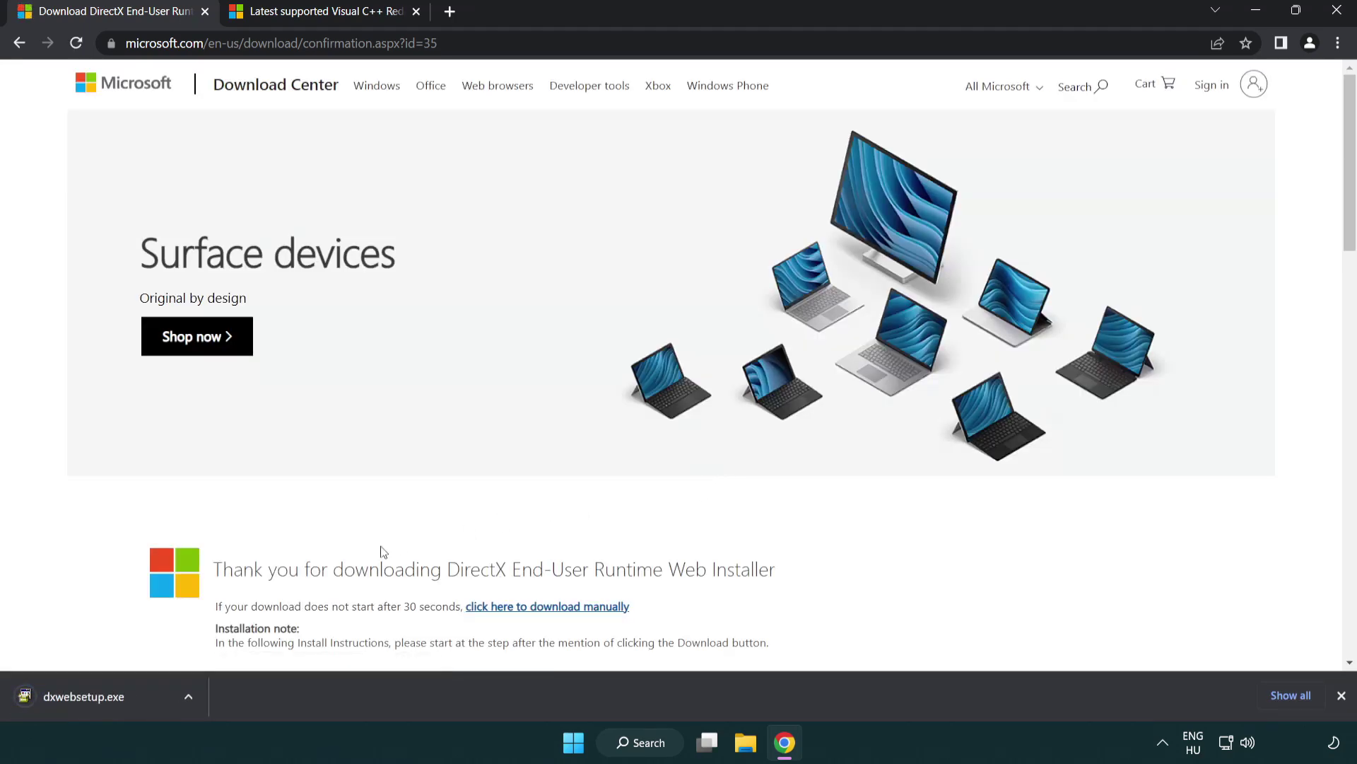
# - Run dxwebsetup.exe, accept the license, decline the Bing Bar and finish DirectX Setup
pyautogui.click(89, 701)
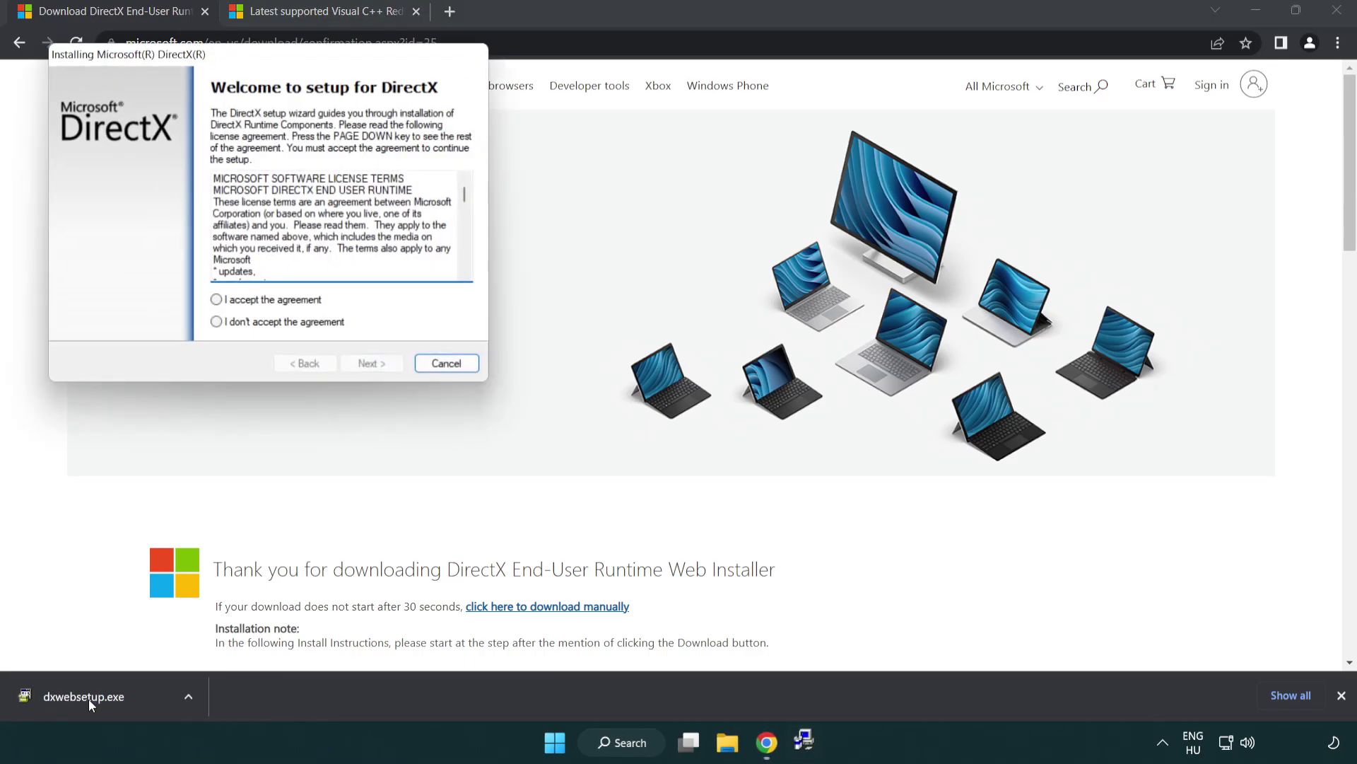
pyautogui.moveTo(205, 64); pyautogui.dragTo(599, 213)
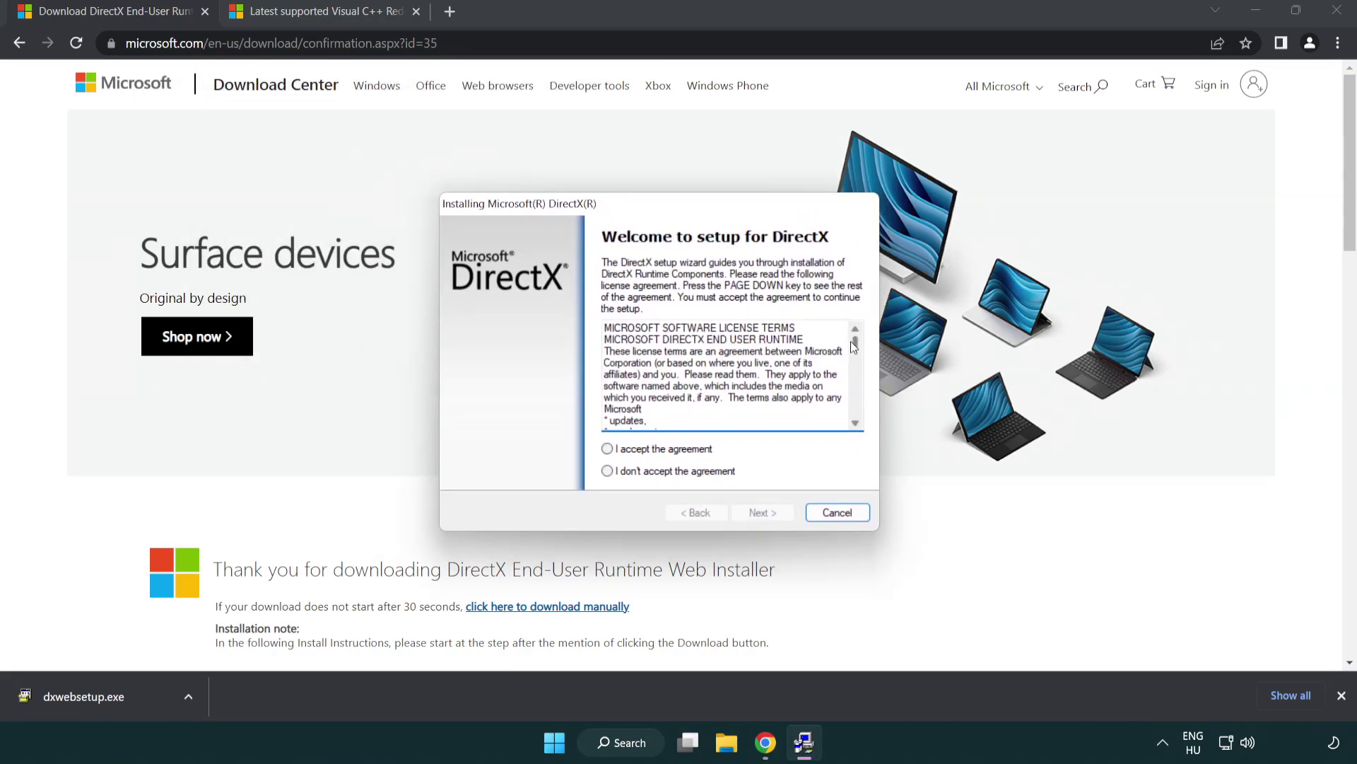
pyautogui.moveTo(856, 352); pyautogui.dragTo(855, 410)
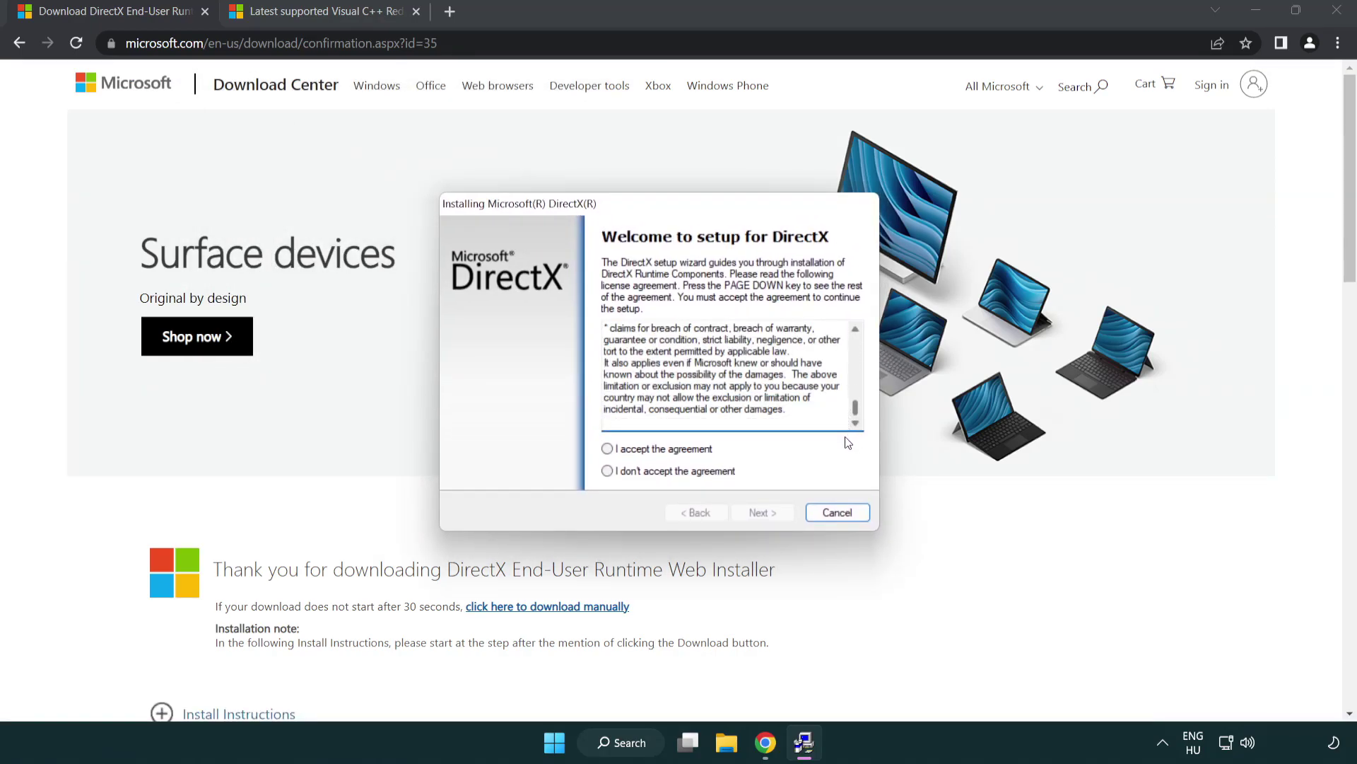
pyautogui.click(609, 450)
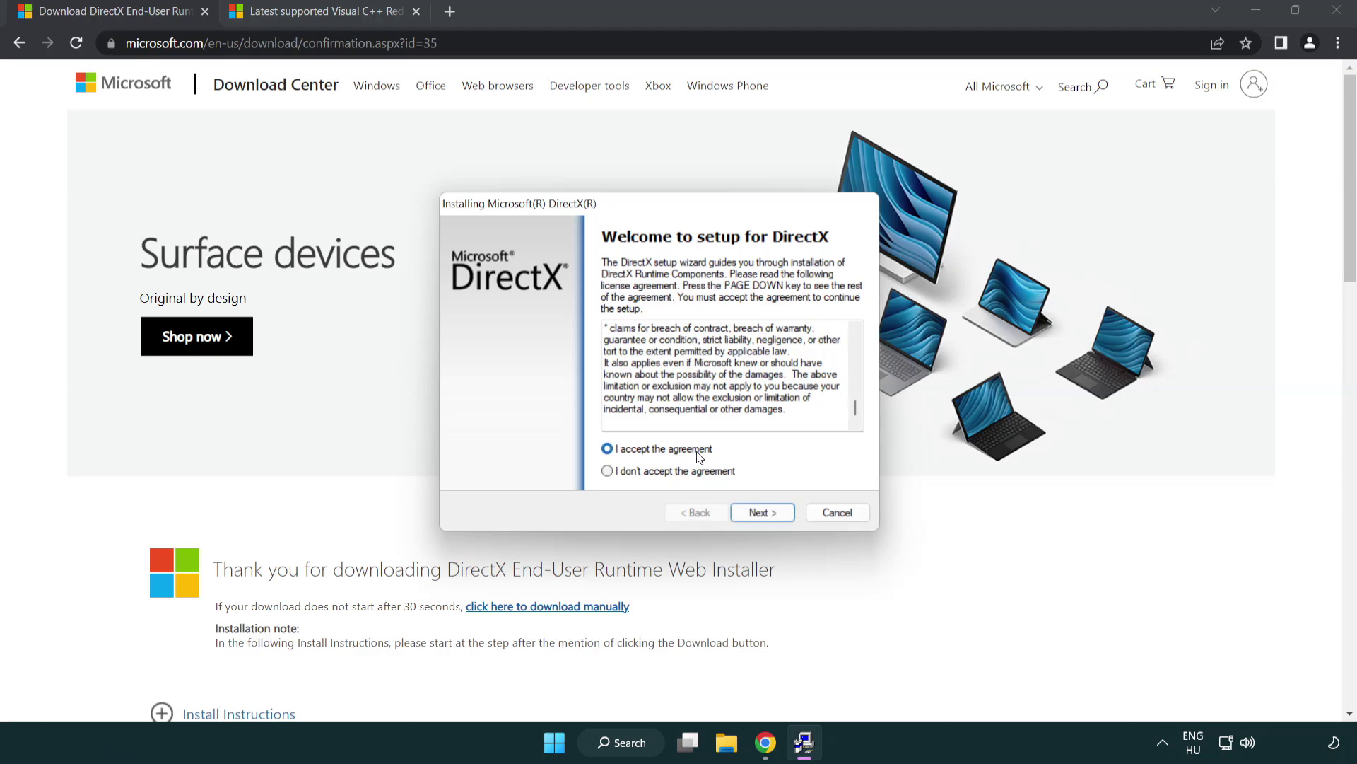
pyautogui.click(764, 513)
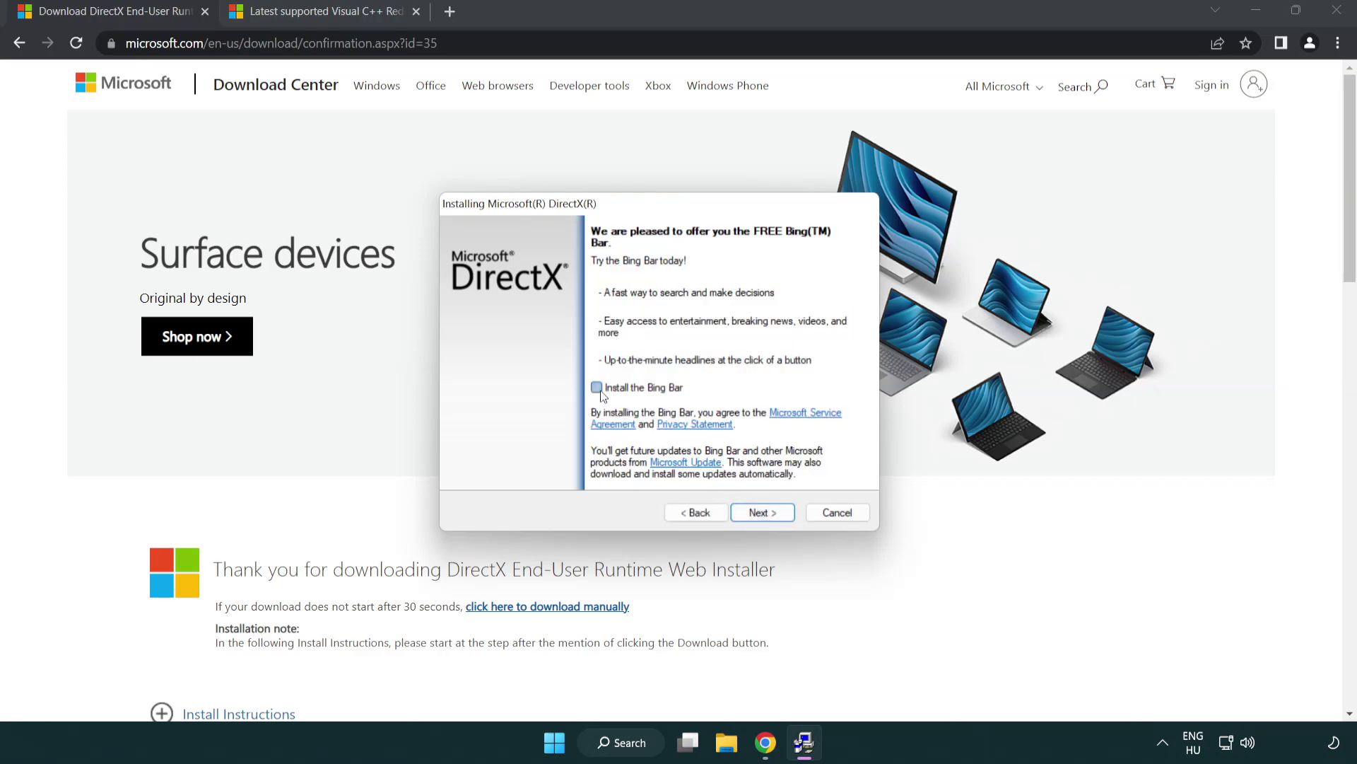
pyautogui.click(770, 515)
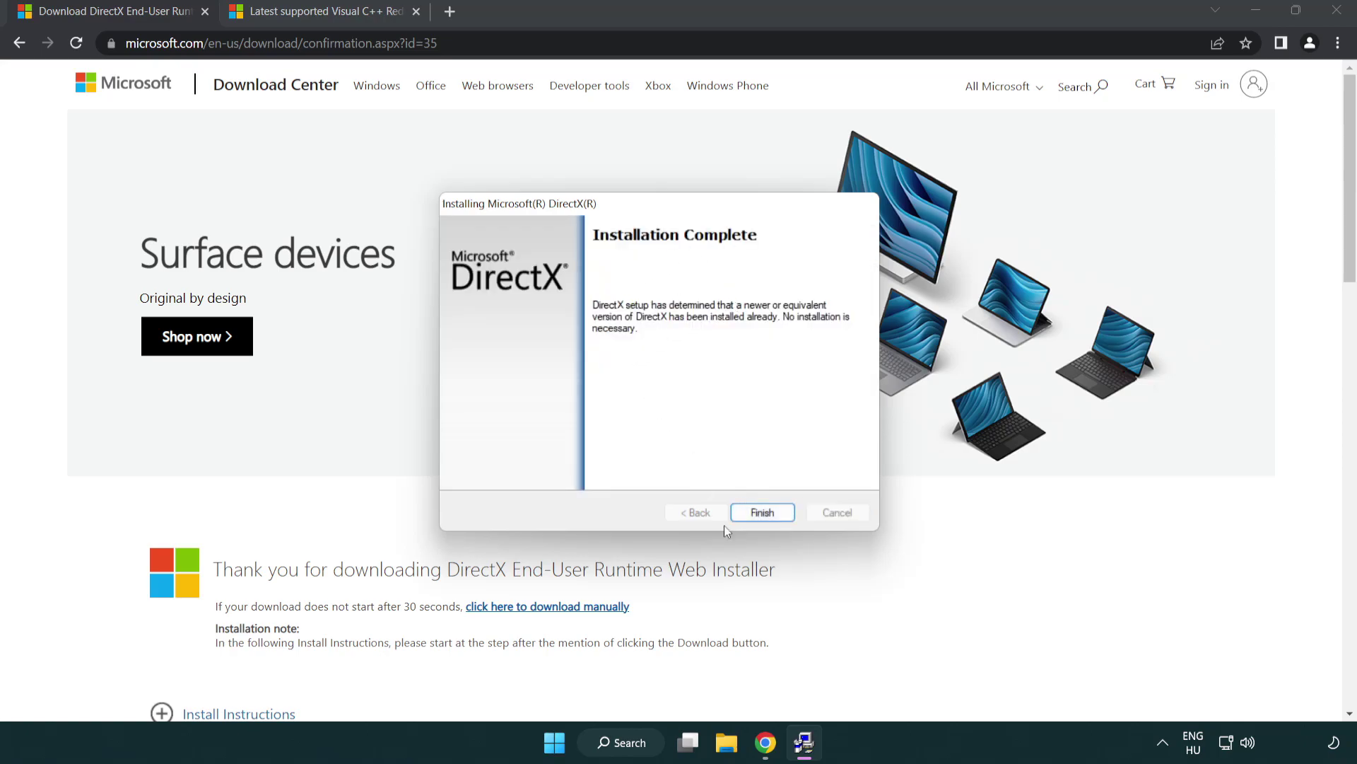
pyautogui.click(768, 517)
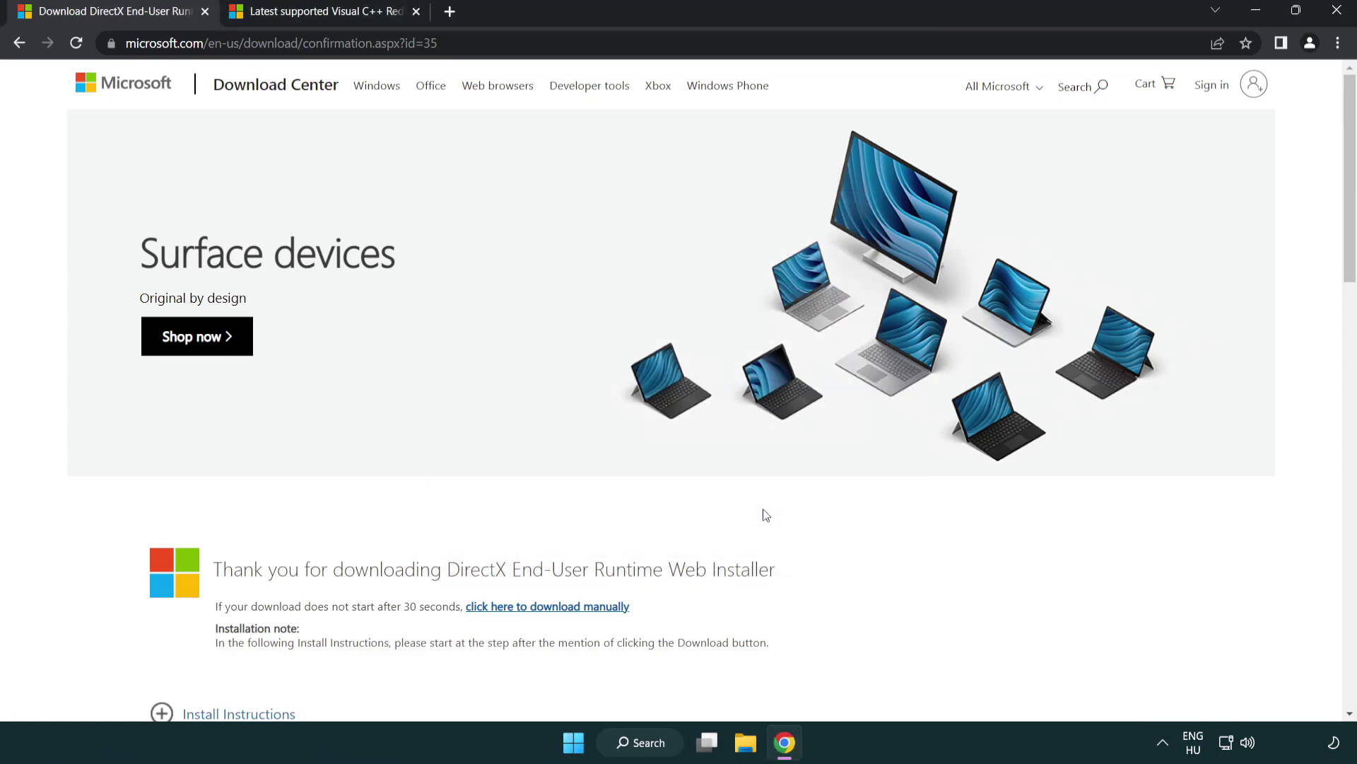
# - Close the DirectX tab and download the ARM64, x86 and x64 Visual C++ 2015–2022 installers
pyautogui.click(205, 11)
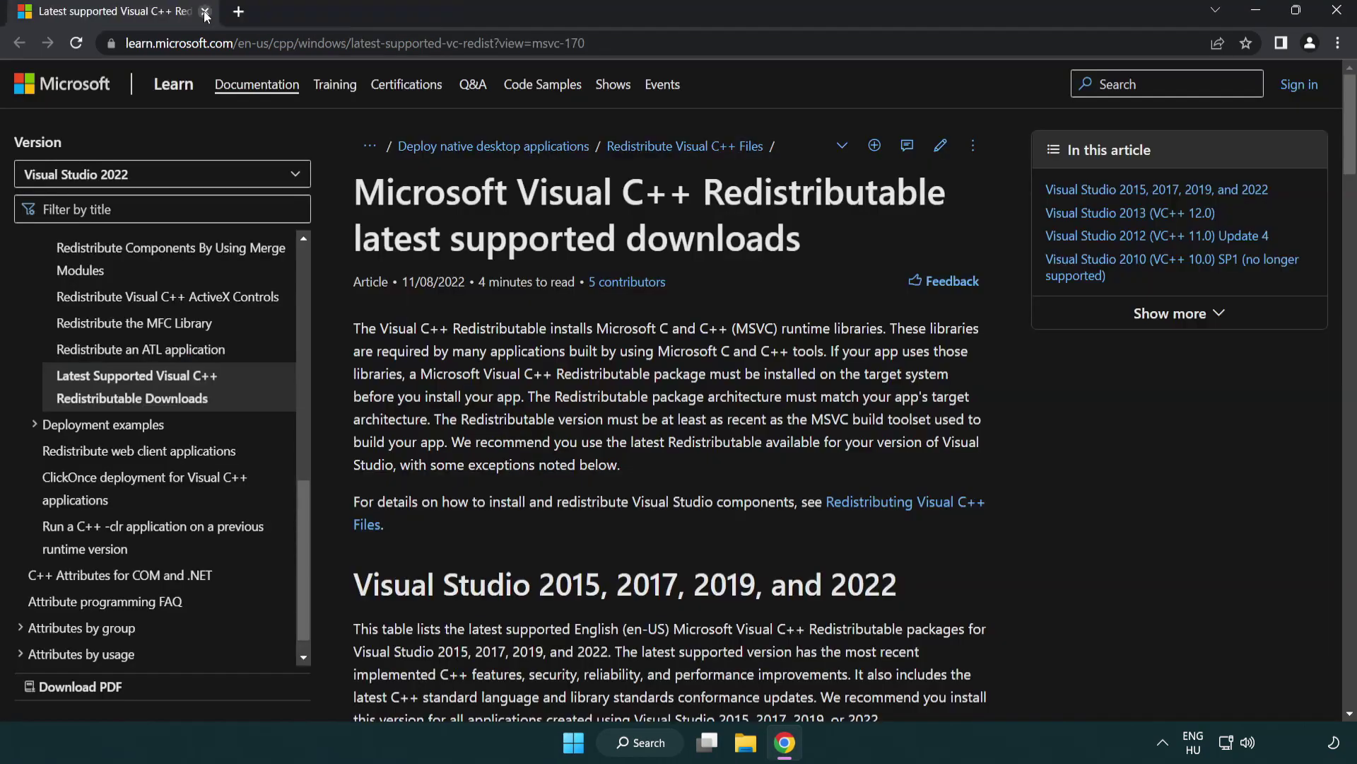
pyautogui.click(596, 43)
pyautogui.click(721, 44)
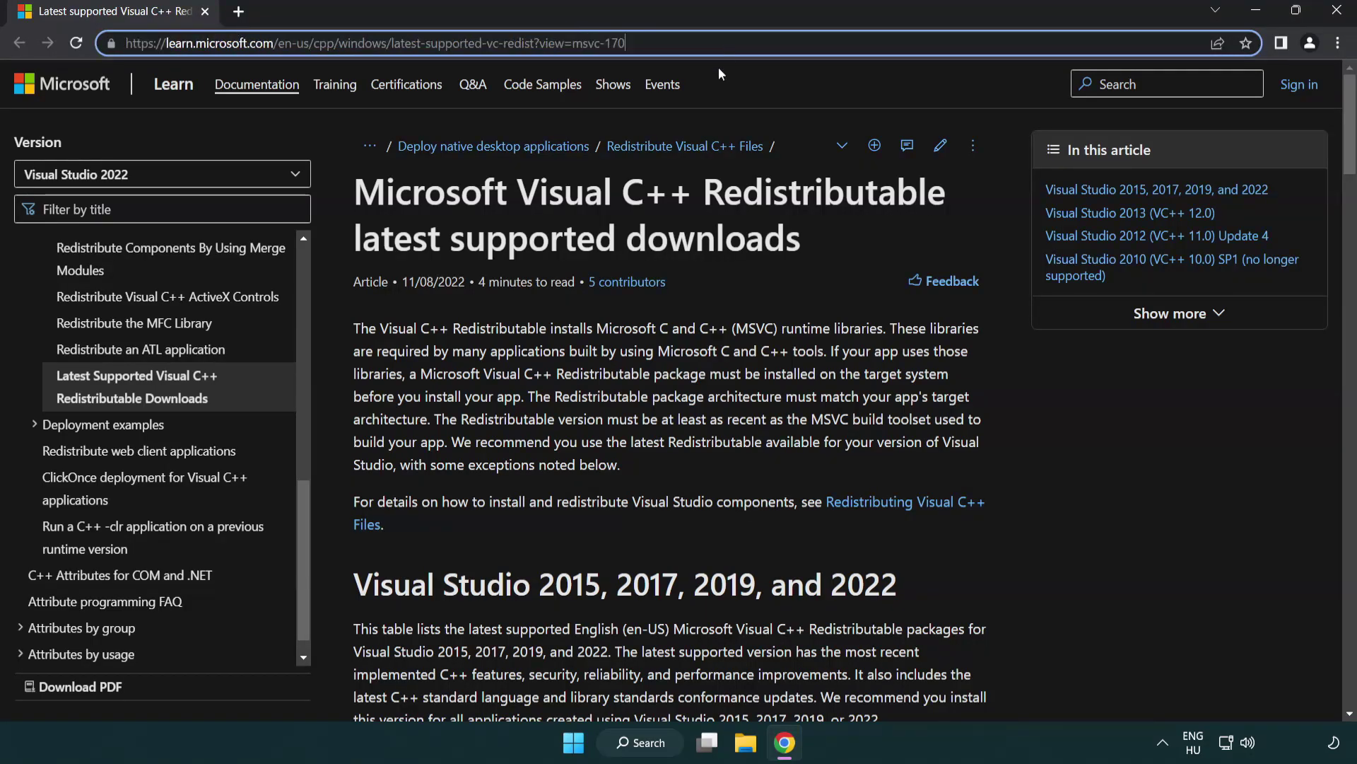
pyautogui.click(699, 233)
pyautogui.scroll(-5, 699, 232)
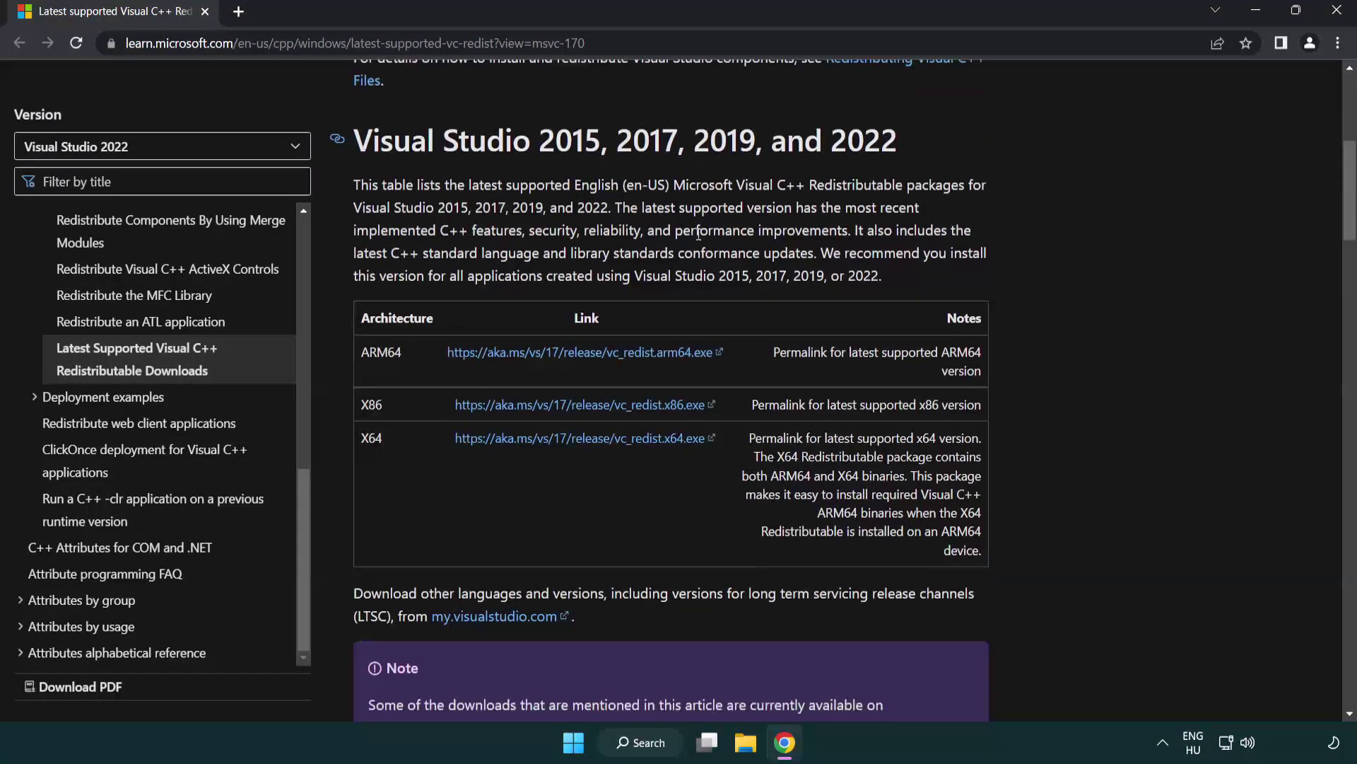
pyautogui.click(555, 360)
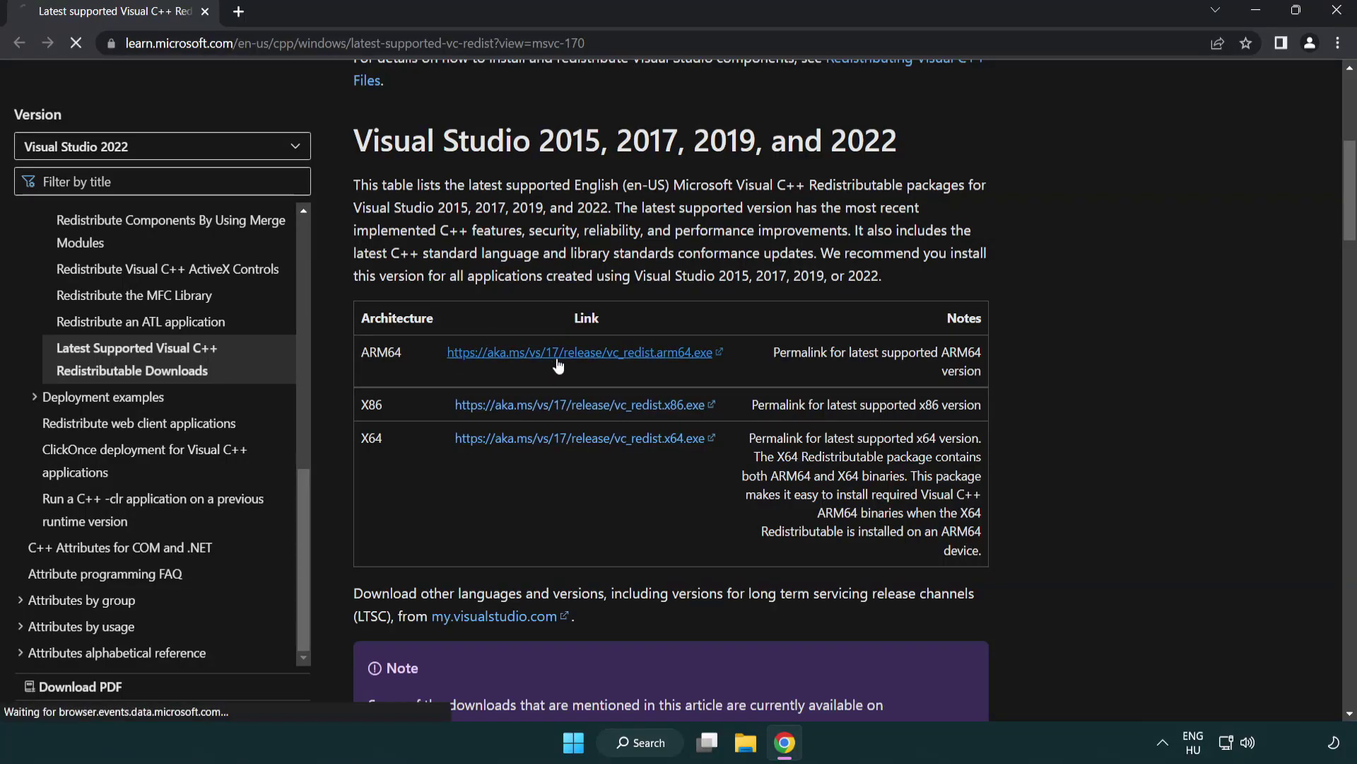
pyautogui.click(569, 438)
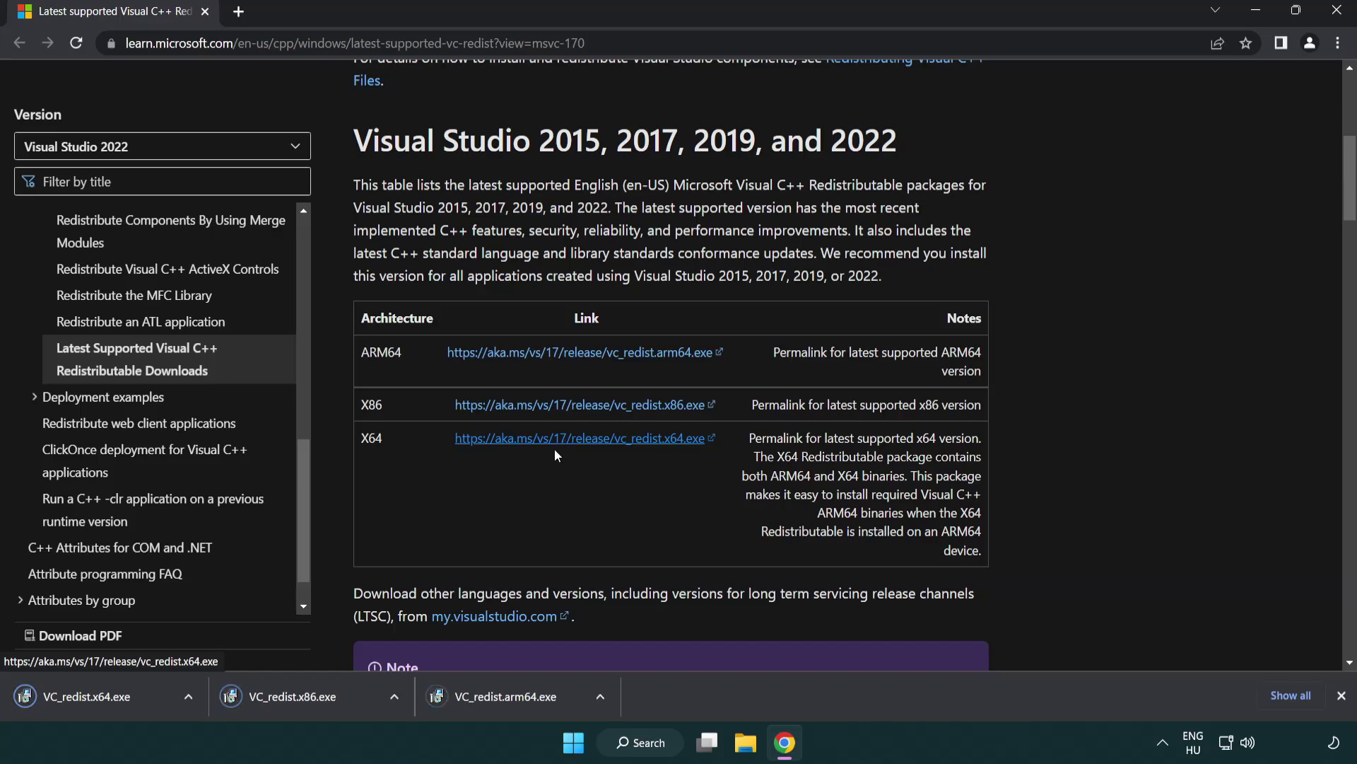
# - Try installing VC_redist.arm64.exe after agreeing to the terms, and dismiss its failure
pyautogui.click(519, 706)
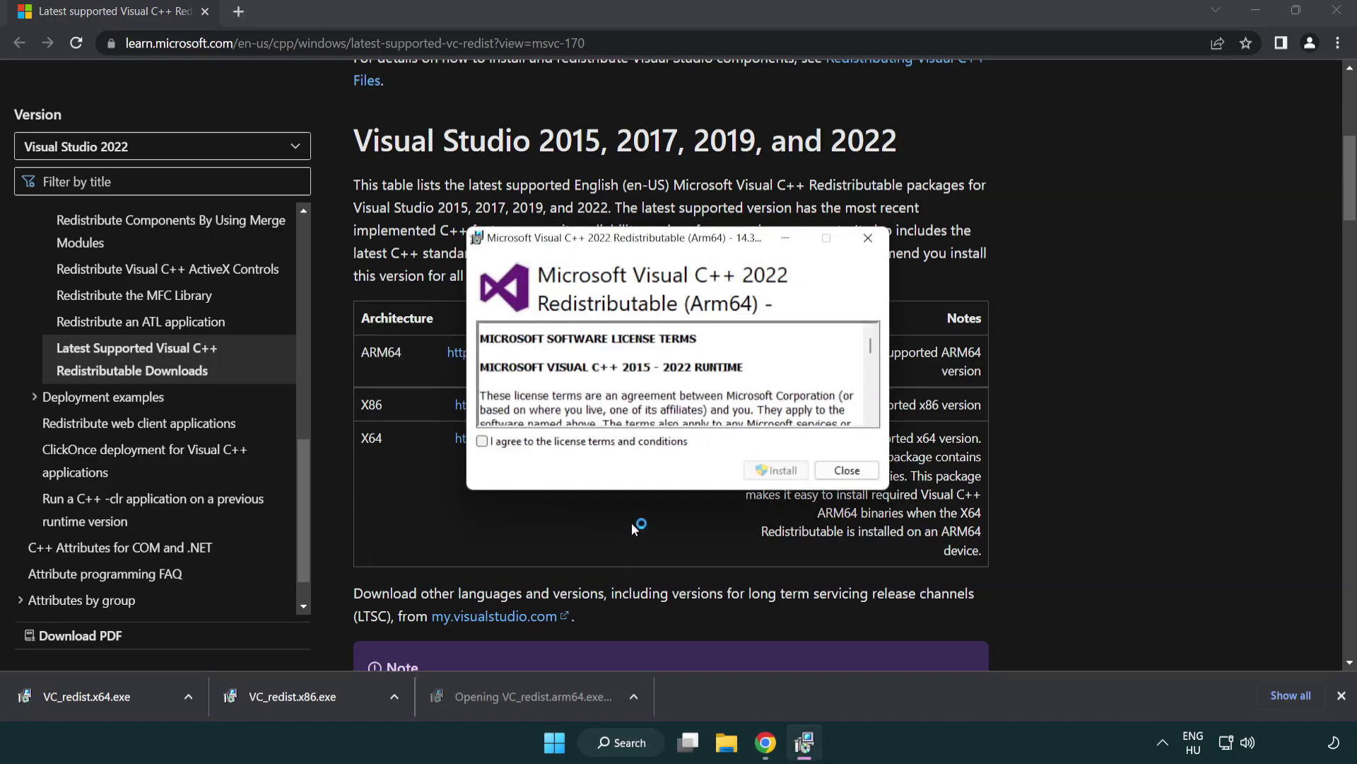
pyautogui.moveTo(870, 339); pyautogui.dragTo(877, 408)
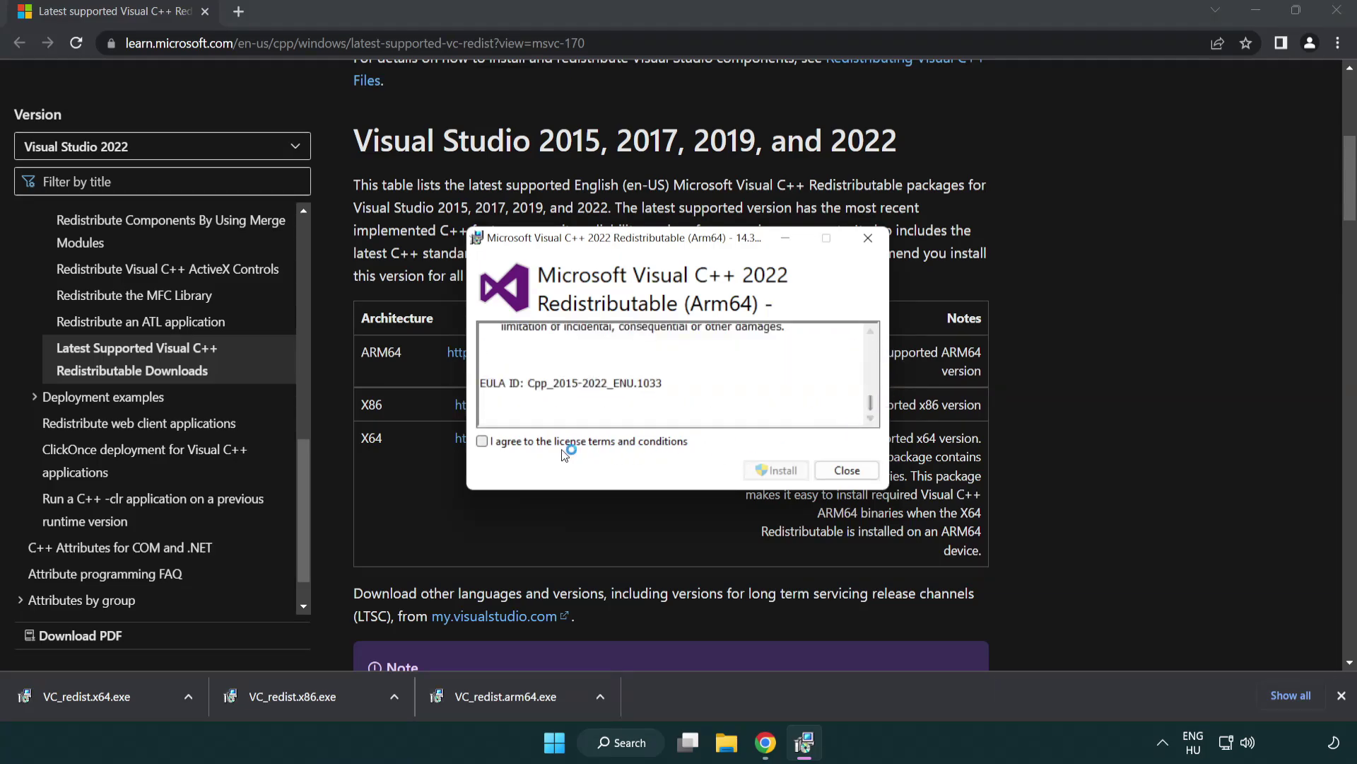
pyautogui.click(486, 443)
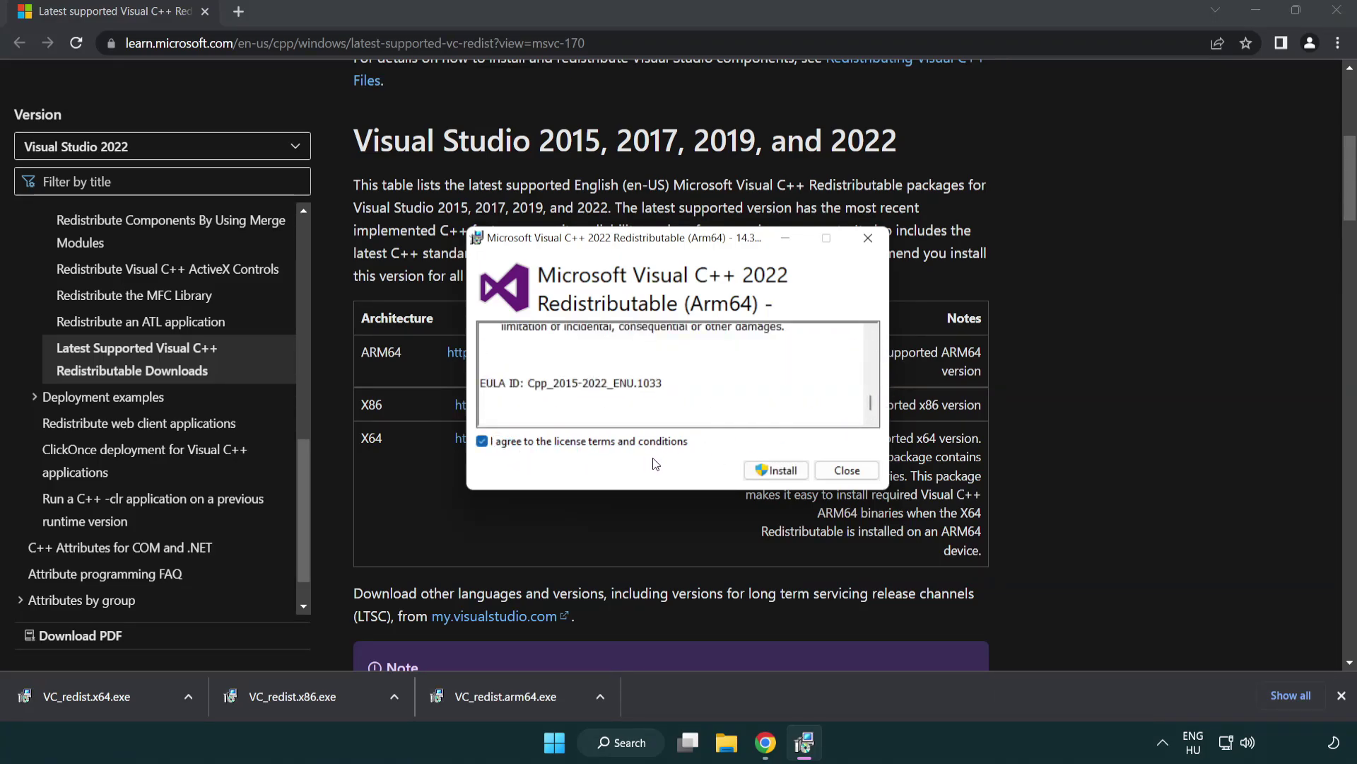
pyautogui.click(757, 469)
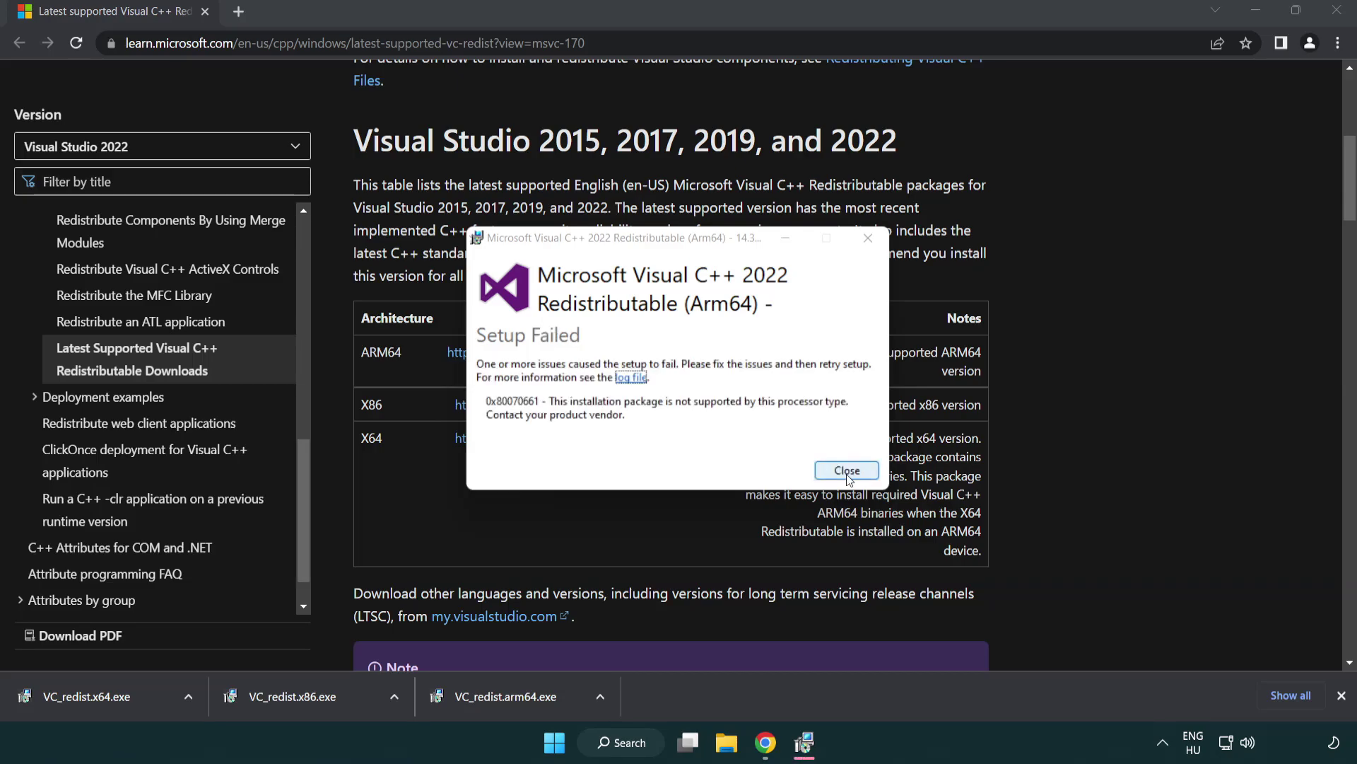
pyautogui.click(847, 470)
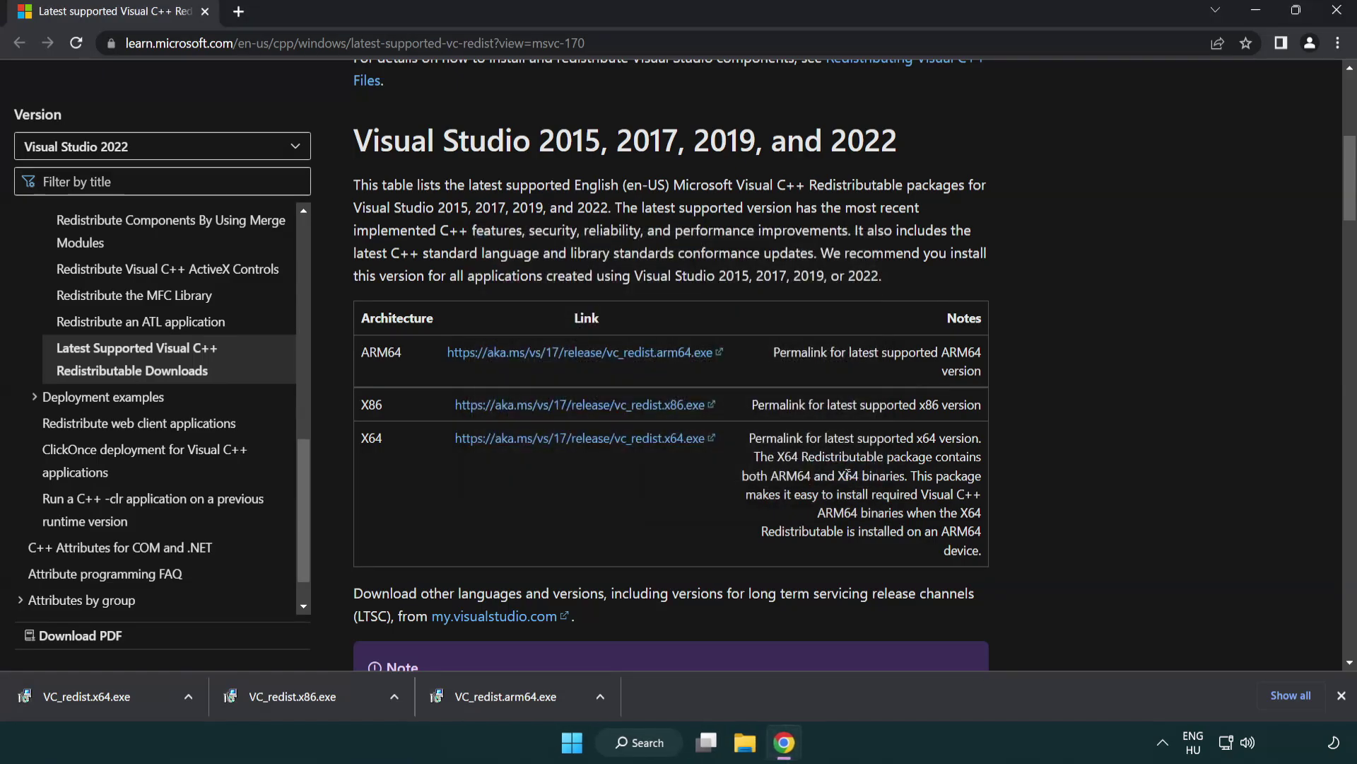
# - Install the x86 and x64 Visual C++ redistributables, then close Chrome
pyautogui.click(303, 705)
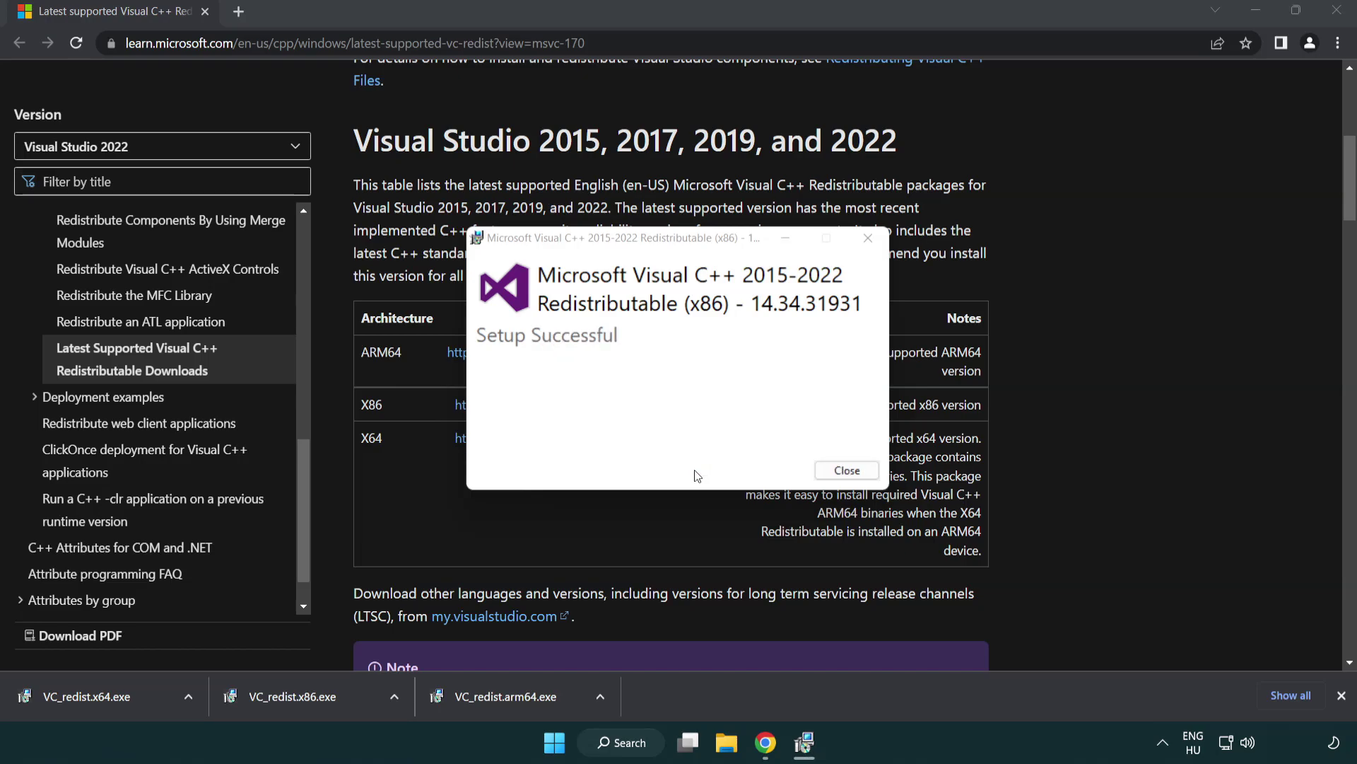
pyautogui.click(848, 471)
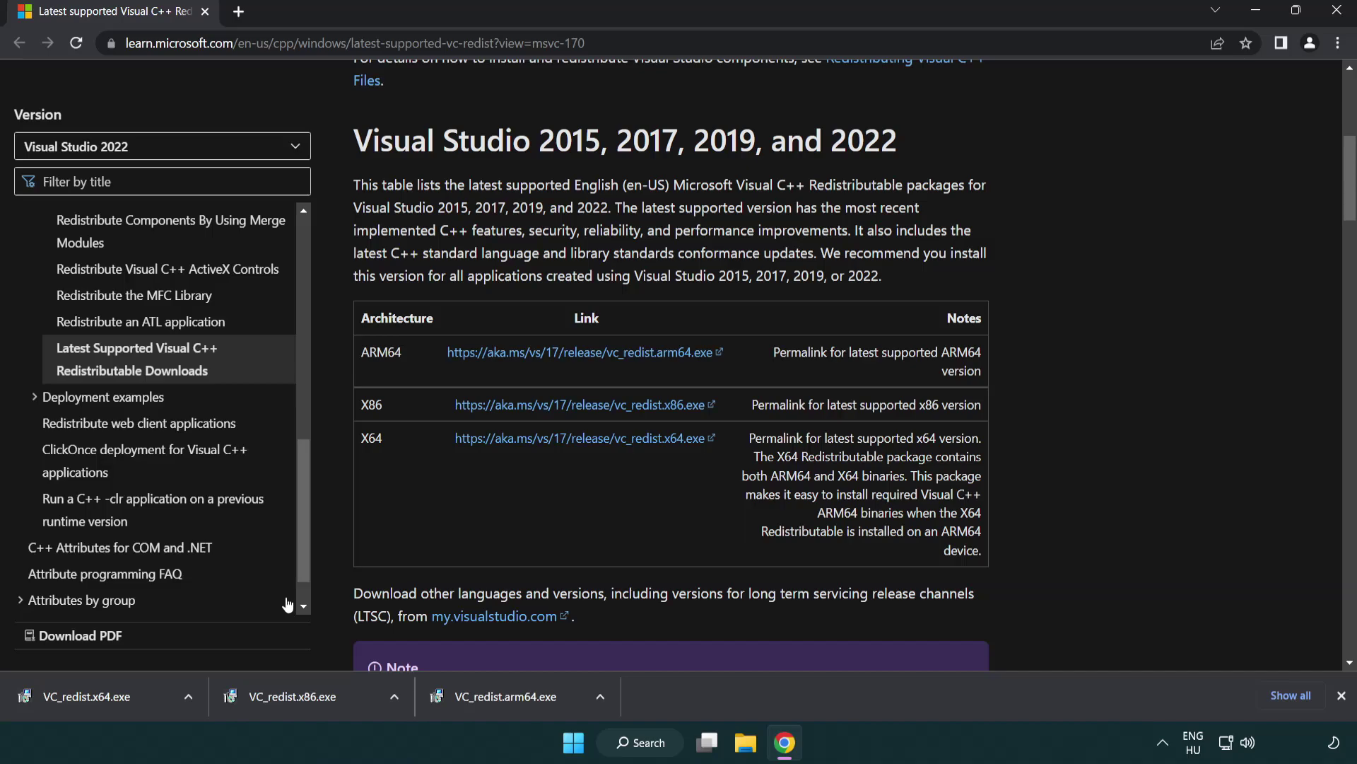
pyautogui.click(102, 693)
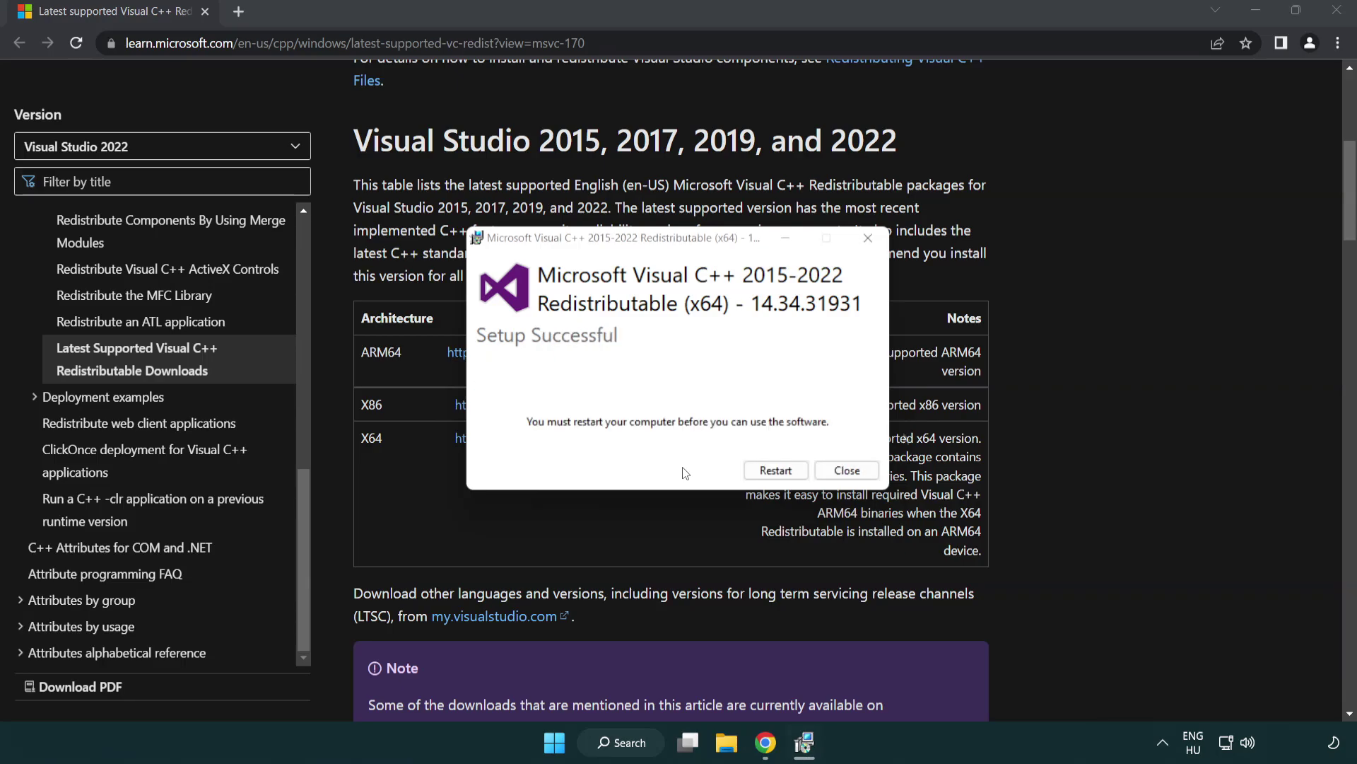
pyautogui.click(859, 475)
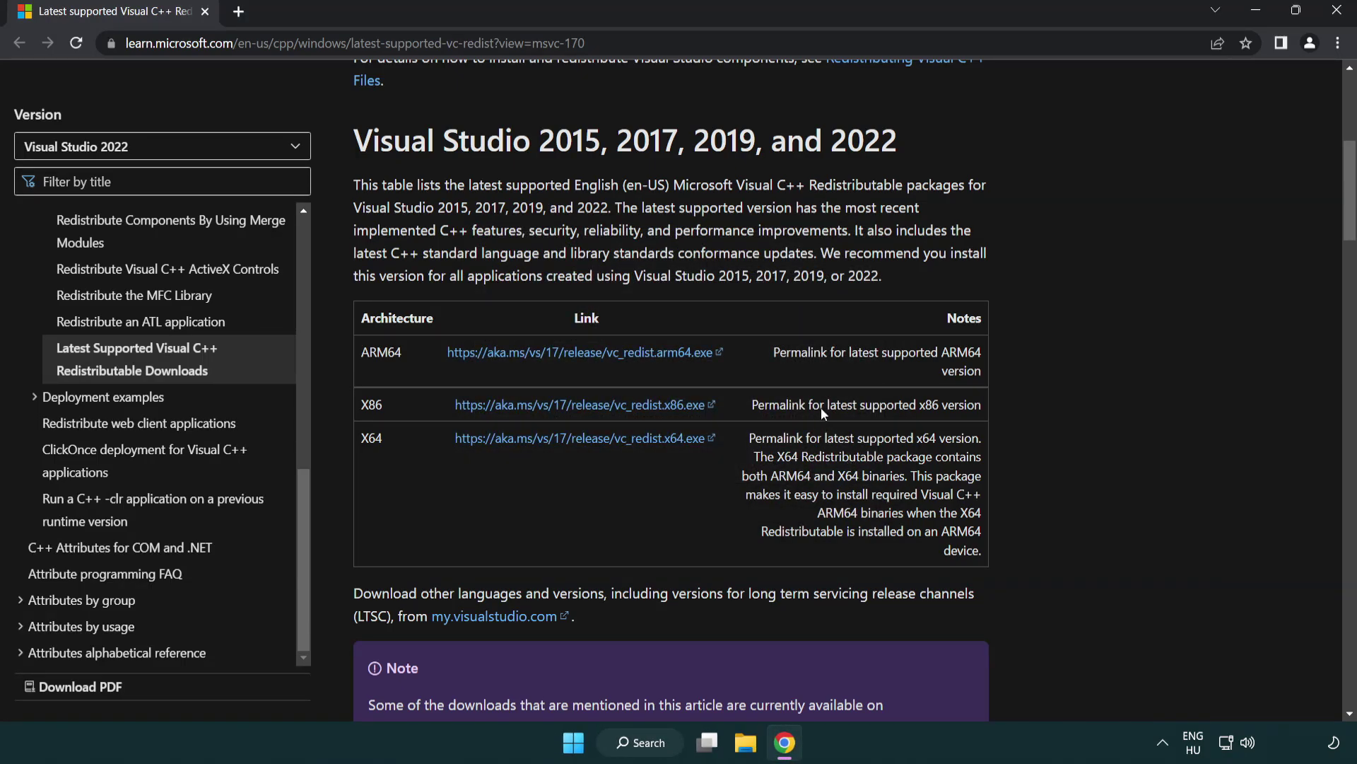
pyautogui.click(1339, 12)
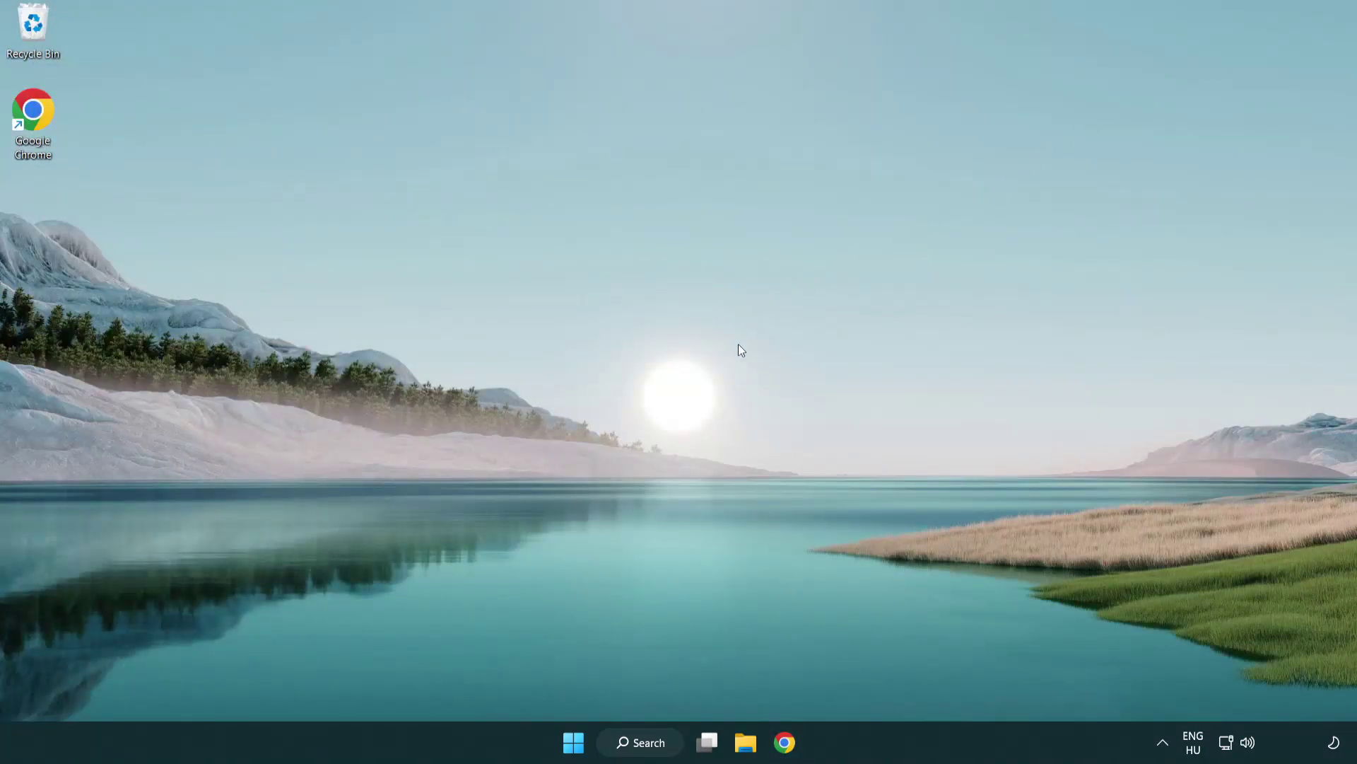
# - Launch Command Prompt as administrator and run sfc /scannow
pyautogui.click(626, 744)
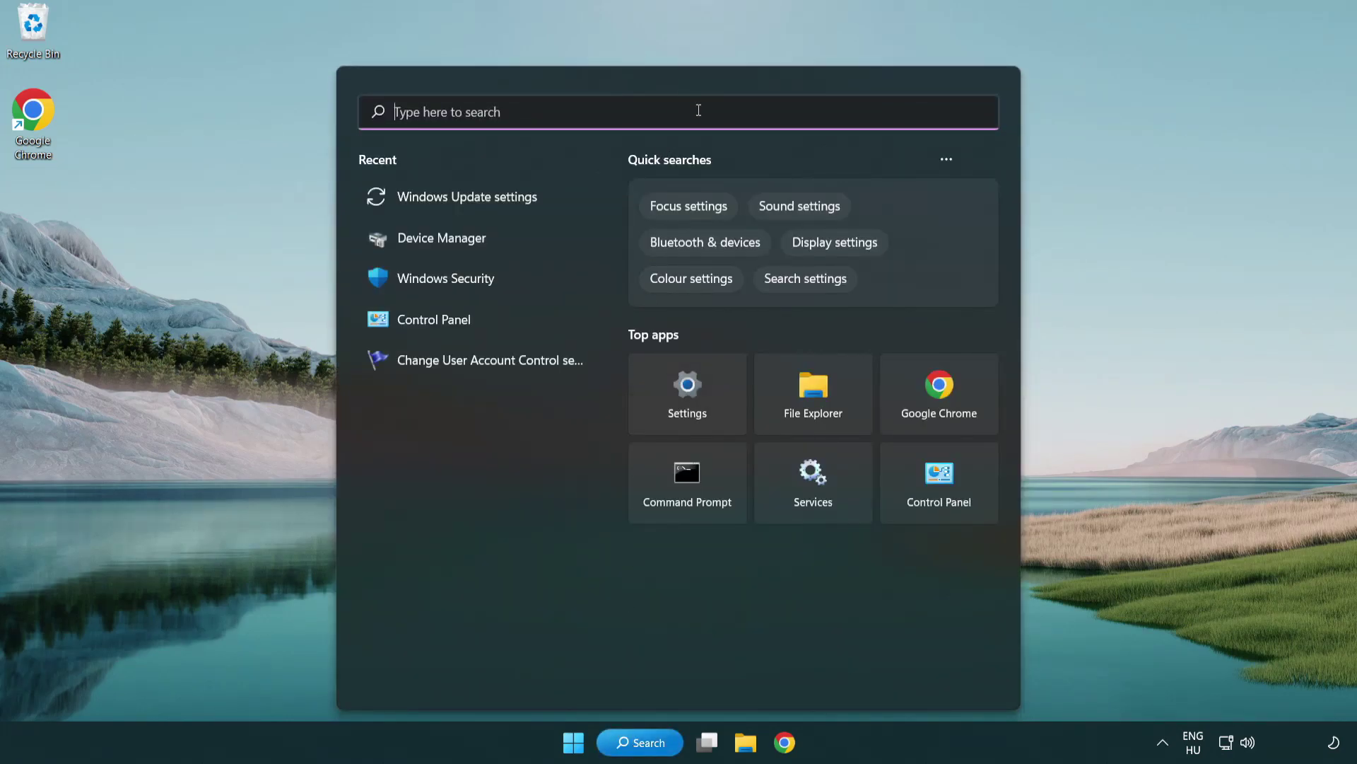
pyautogui.write('cmd')
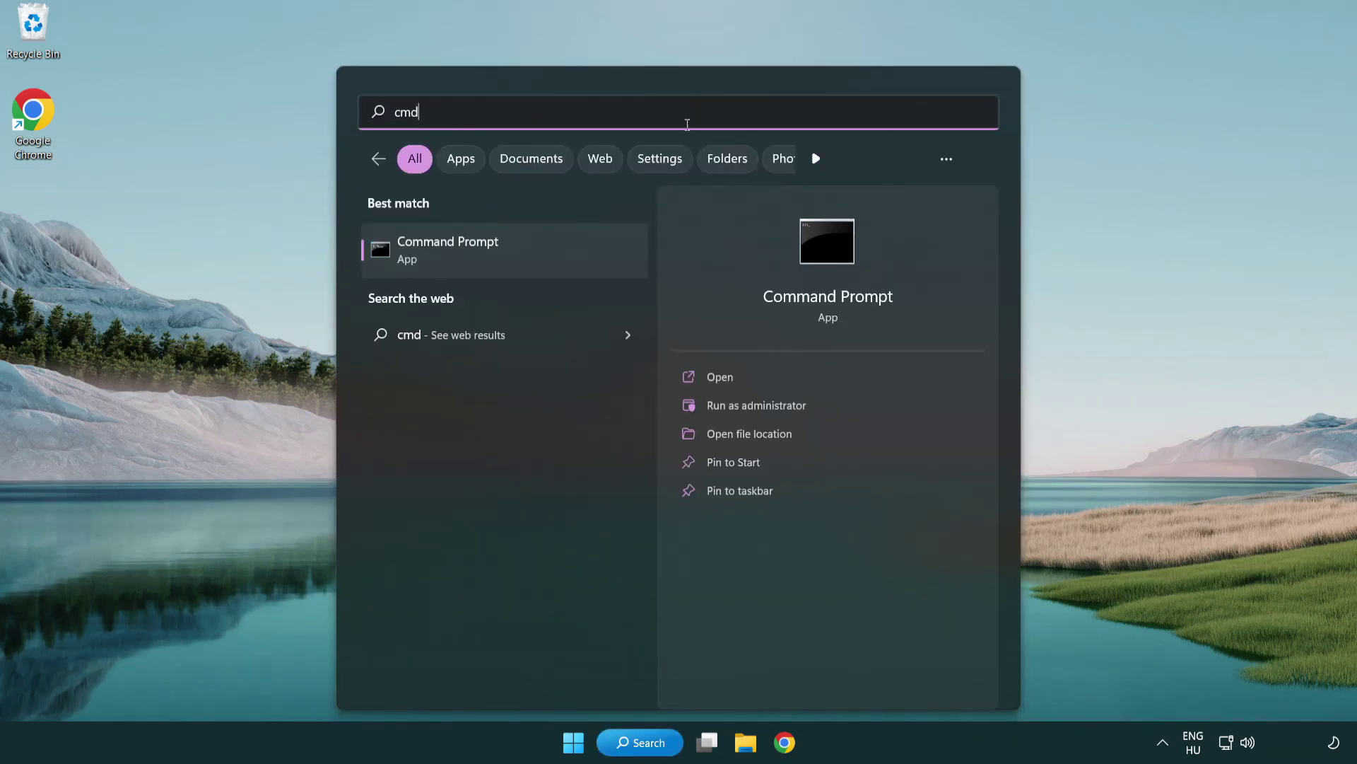
pyautogui.rightClick(522, 258)
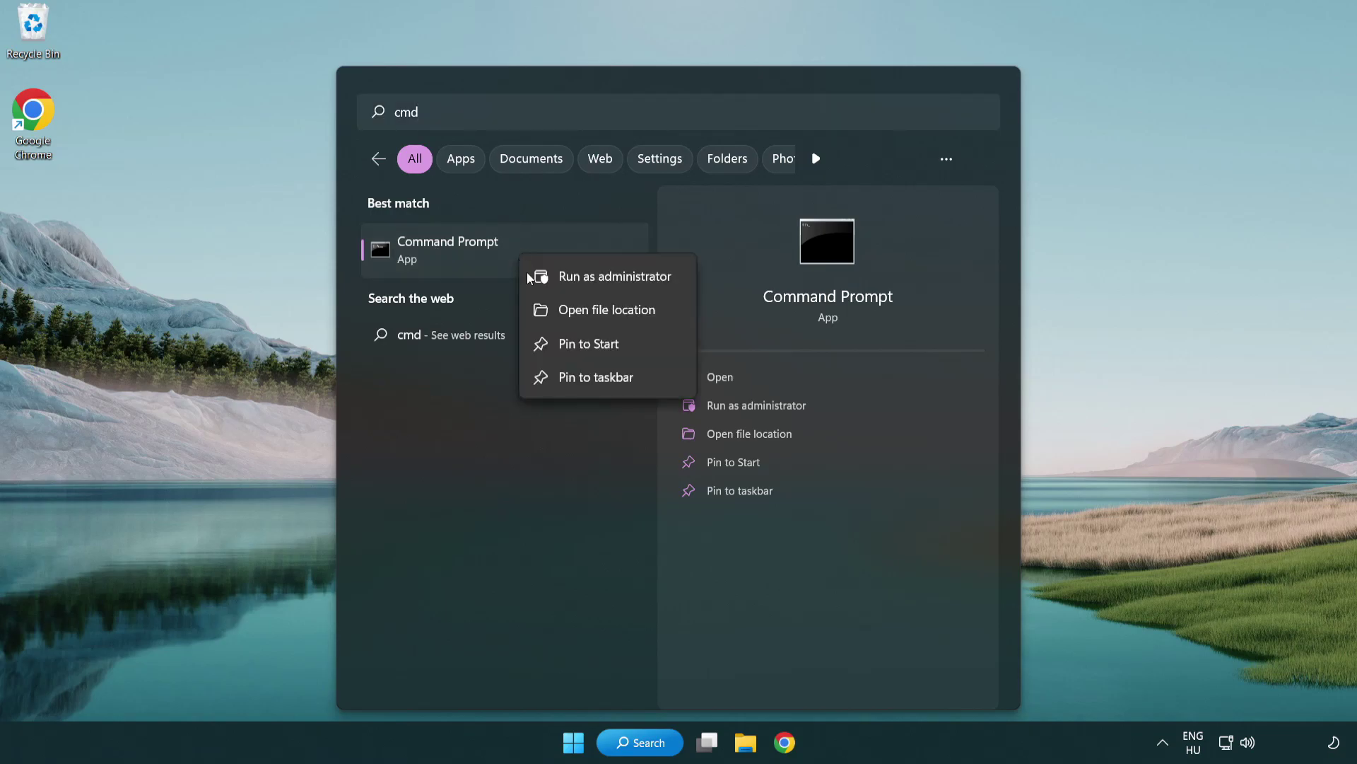
pyautogui.click(612, 277)
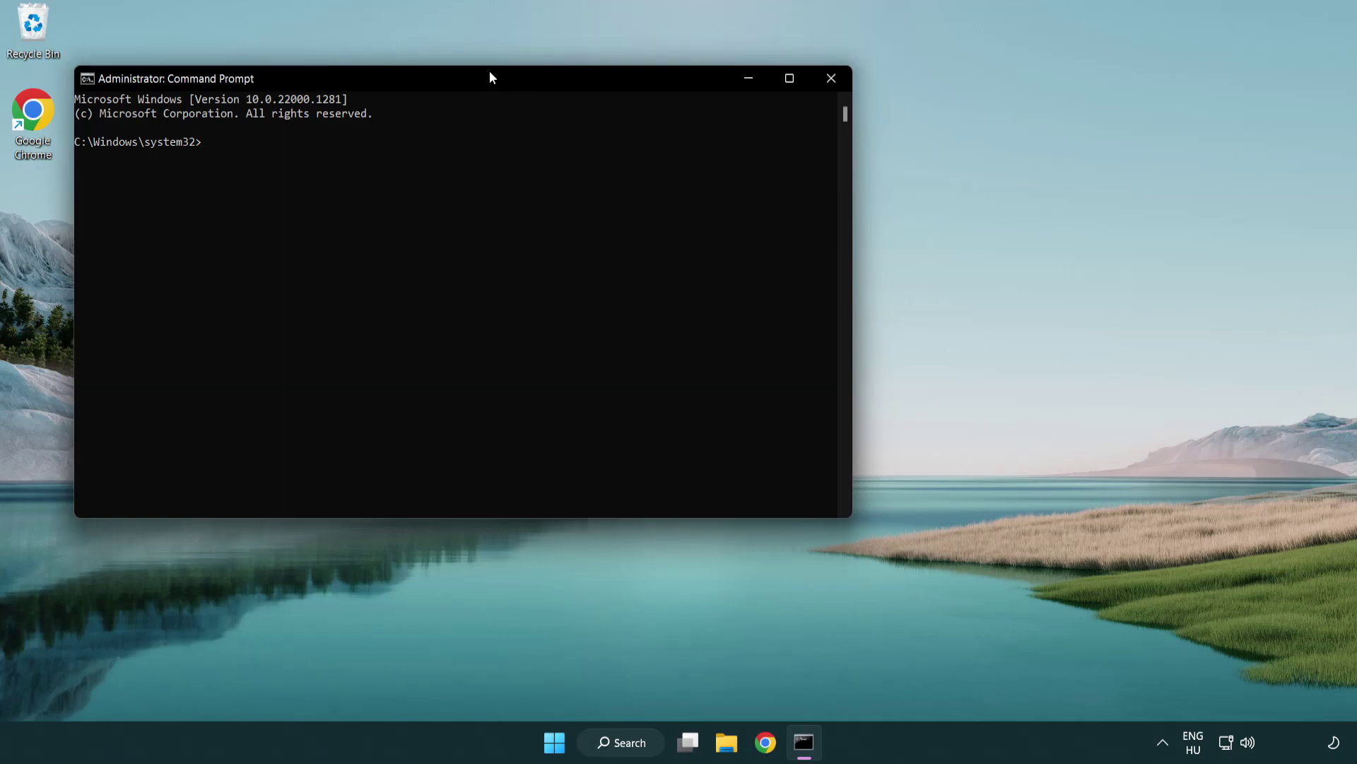
pyautogui.moveTo(492, 76); pyautogui.dragTo(684, 141)
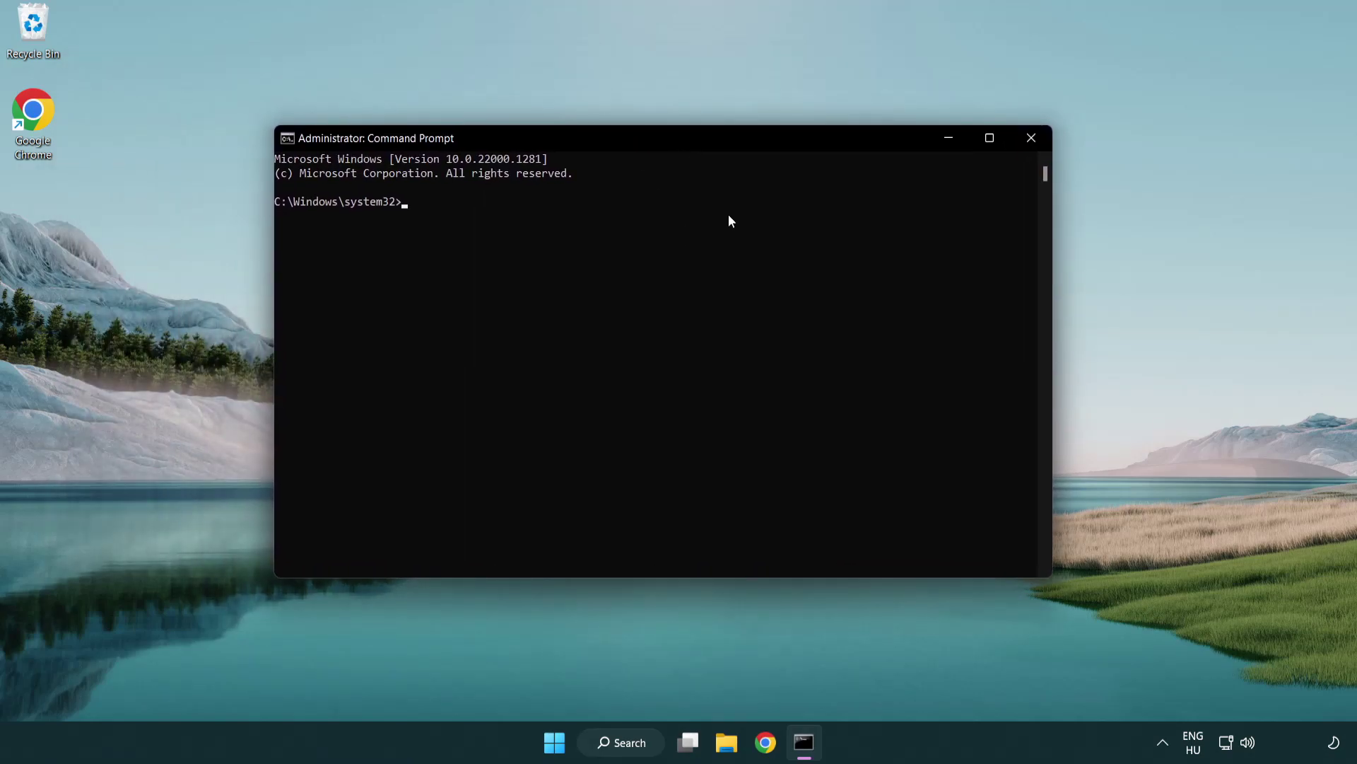
pyautogui.write('sfc')
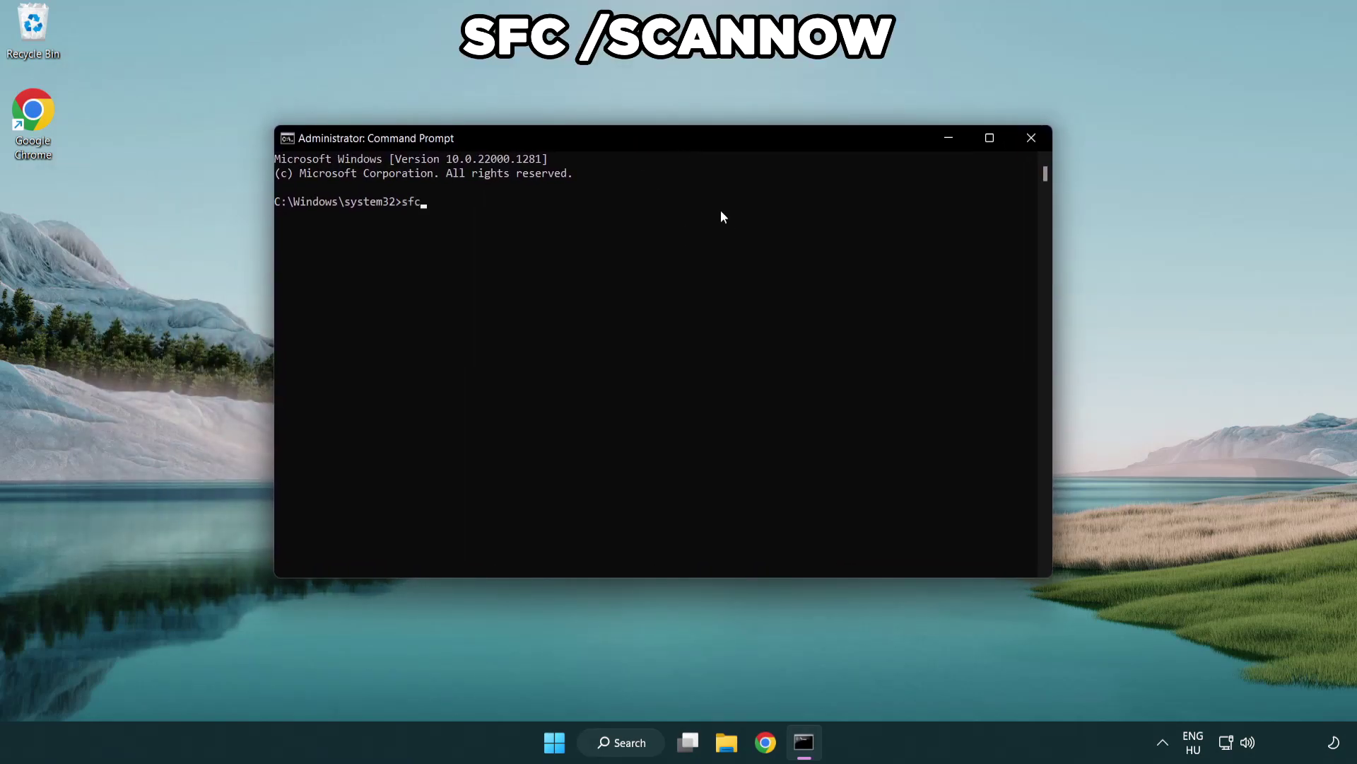
pyautogui.write(' /scannow')
pyautogui.press('Return')
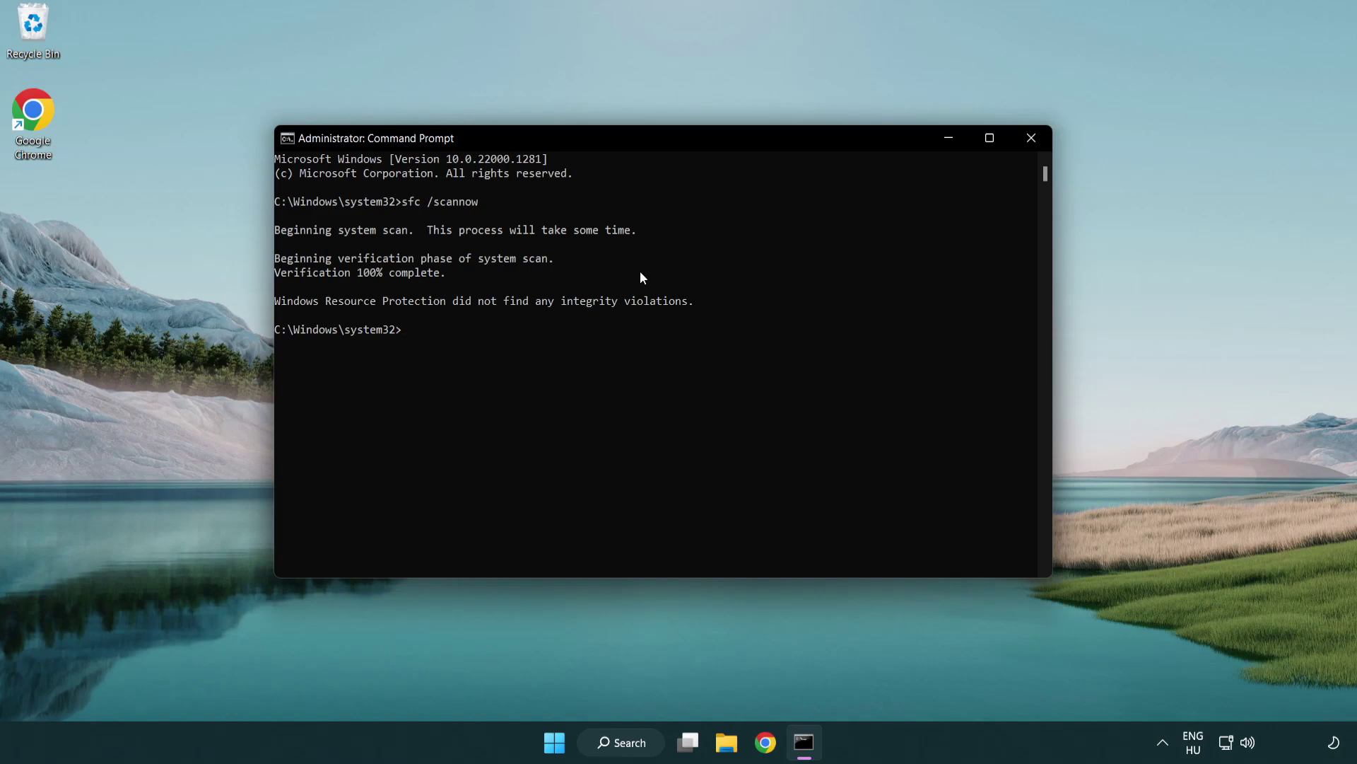
# - Close the administrator Command Prompt, then check the Start menu's power options
pyautogui.click(1036, 142)
pyautogui.press('super')
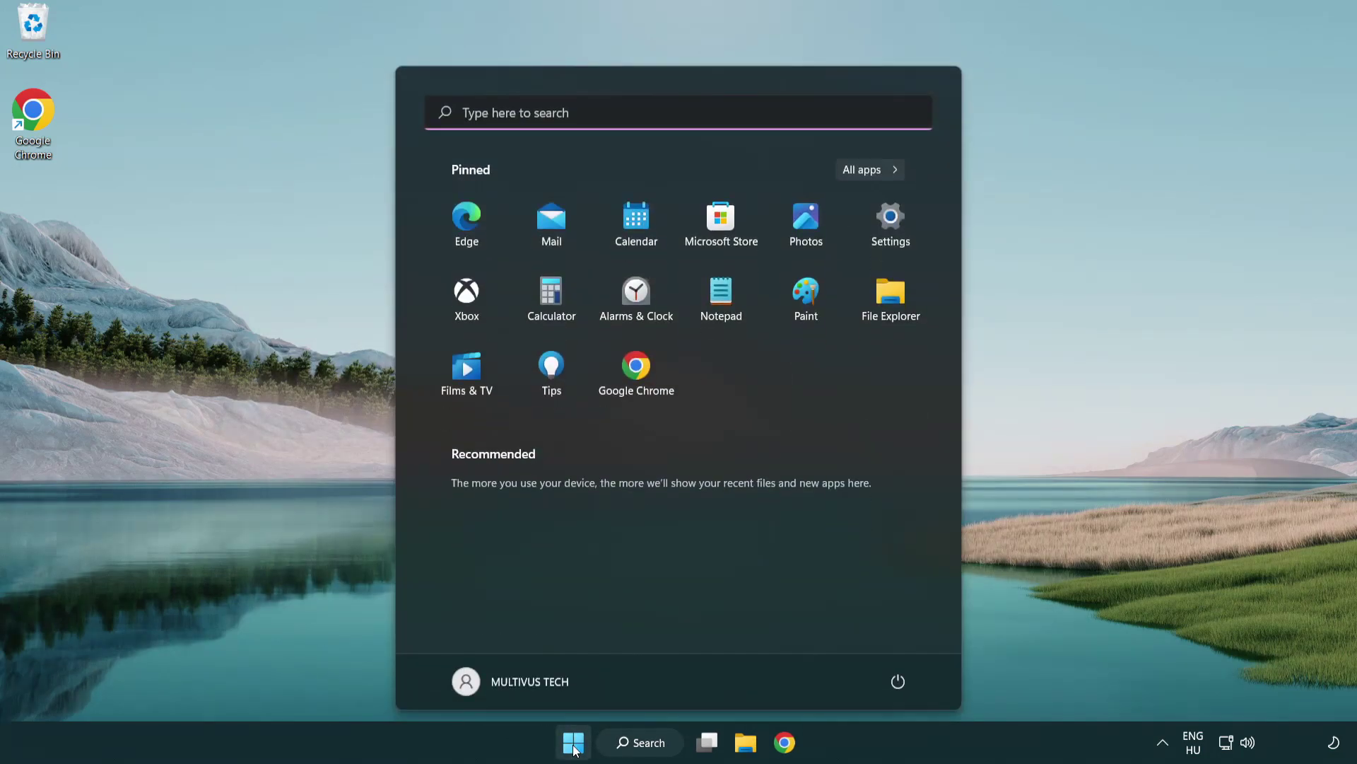
pyautogui.click(904, 678)
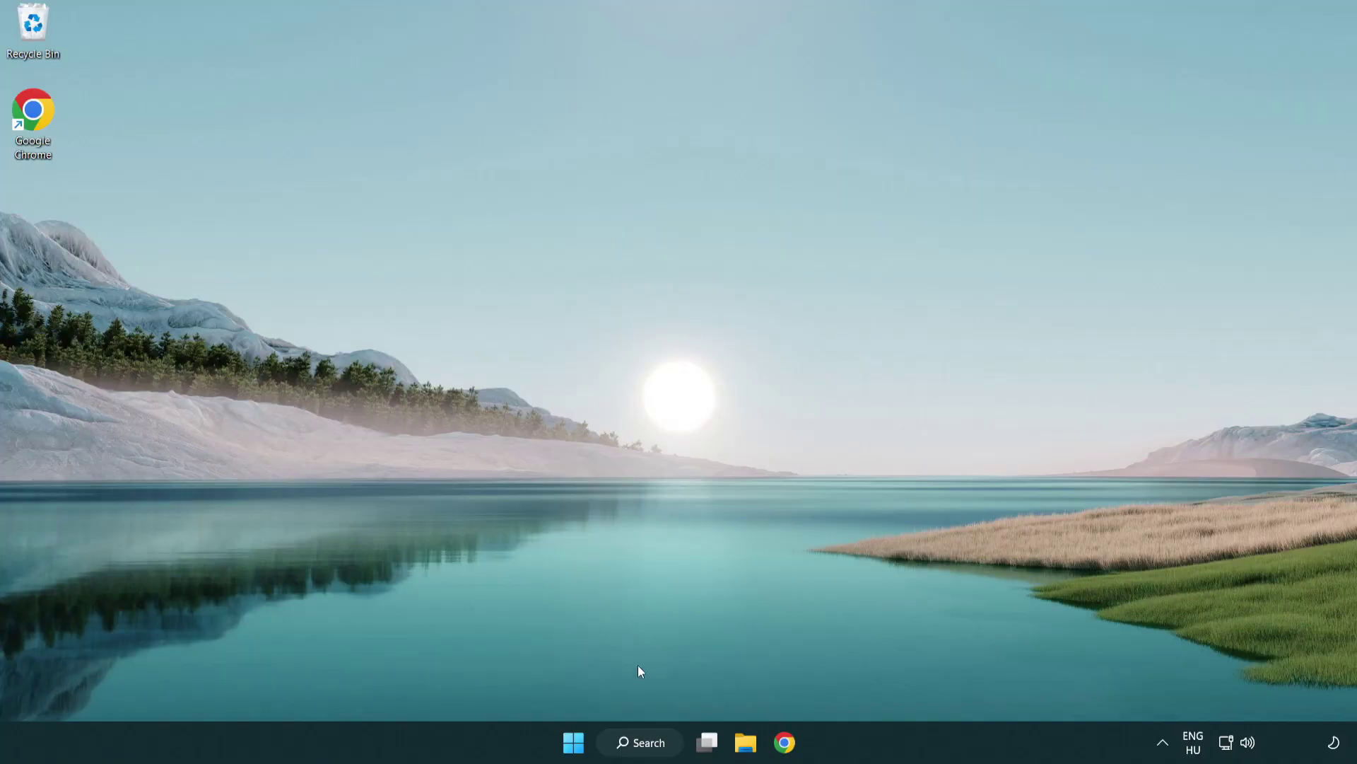
# - Search 'security', open Windows Security, and reach the Exclusions section of Virus & threat protection settings
pyautogui.click(642, 749)
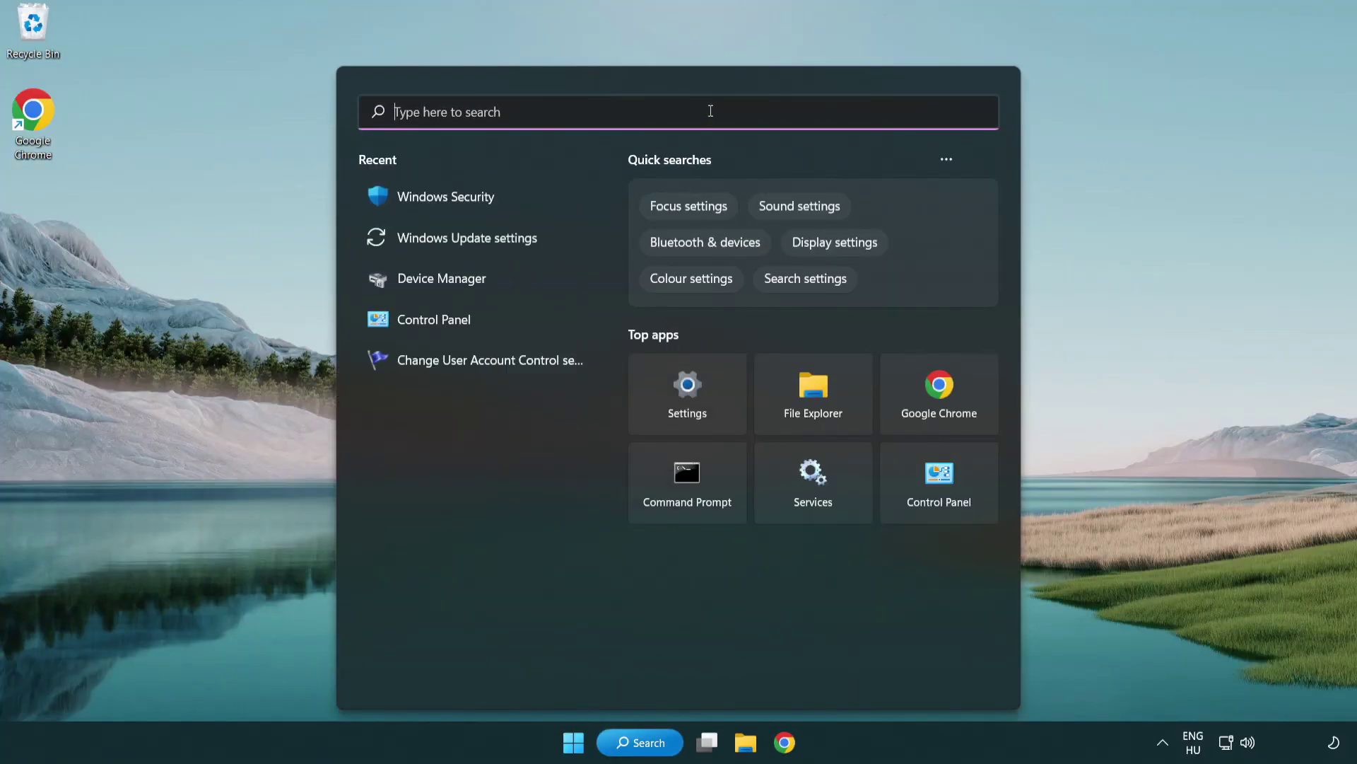
pyautogui.write('secur')
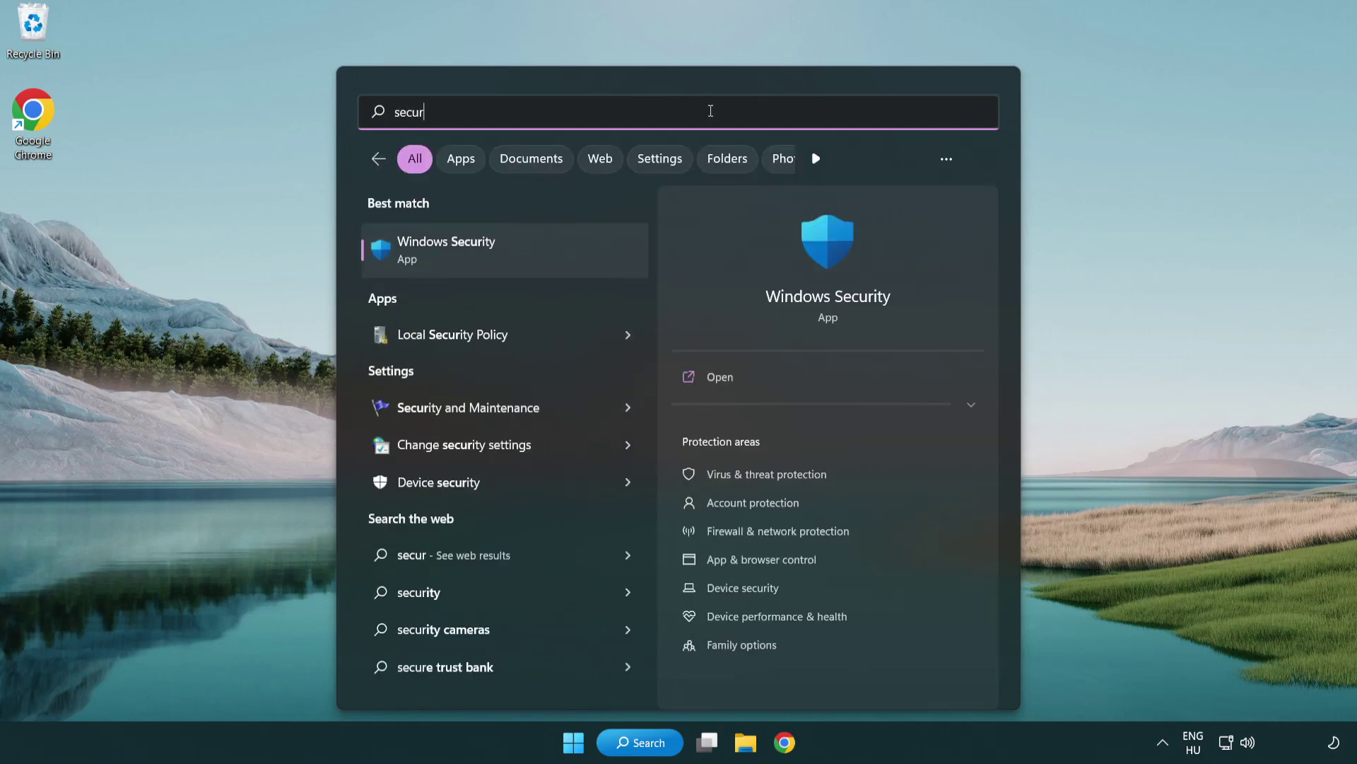
pyautogui.write('it')
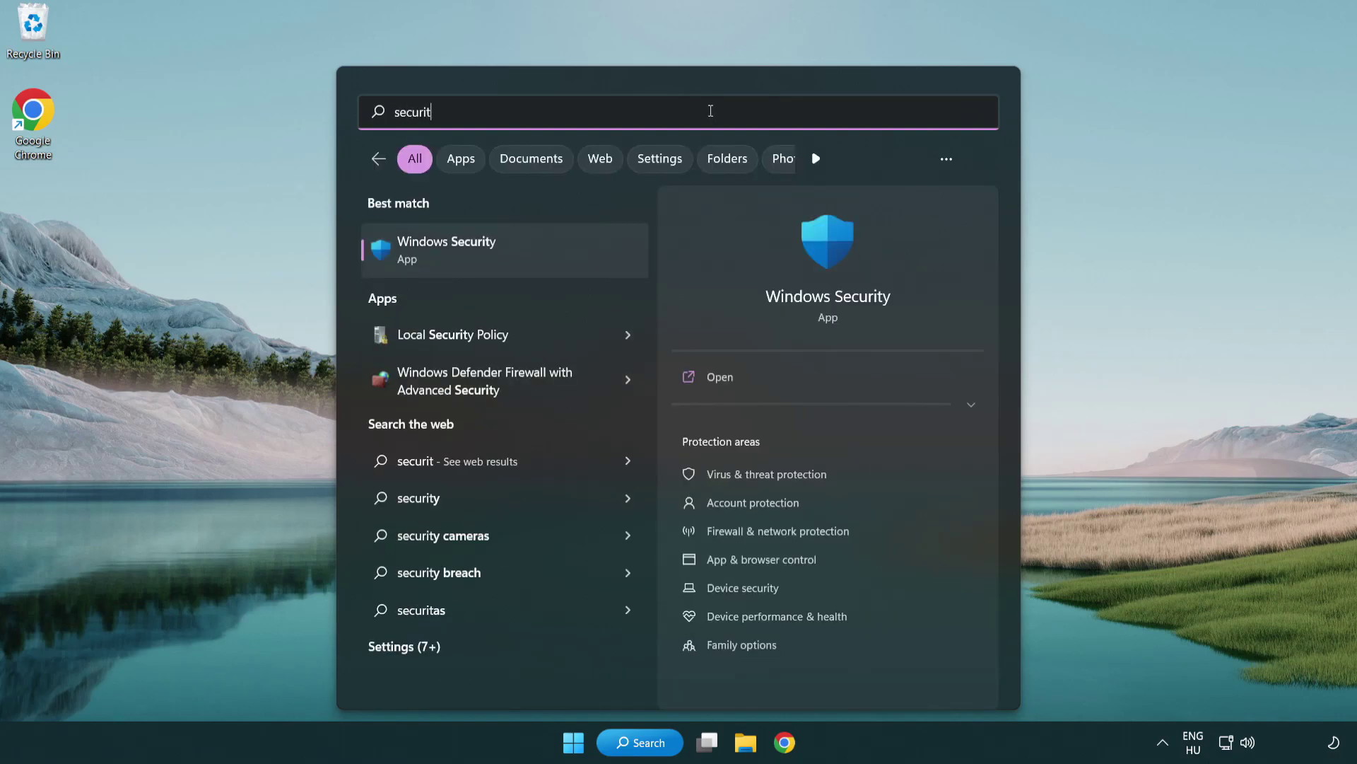
pyautogui.write('y')
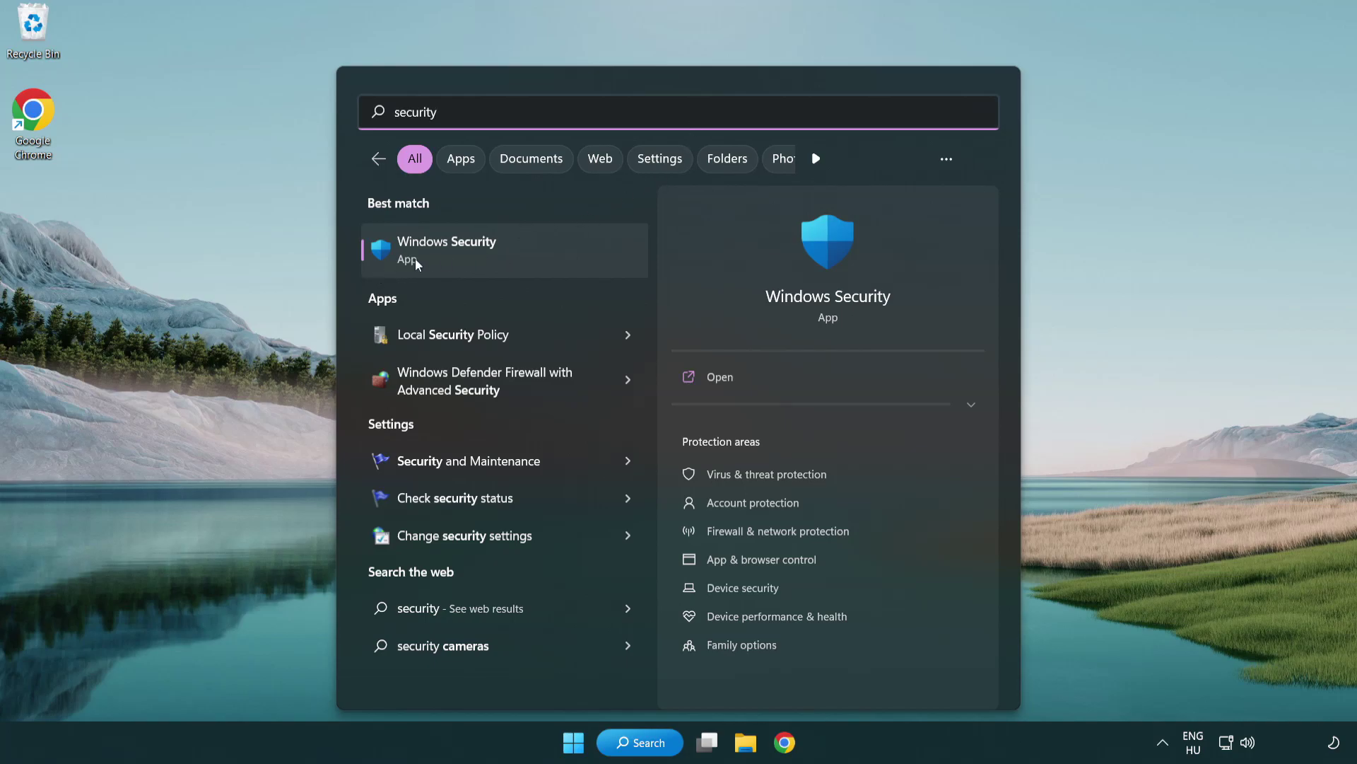
pyautogui.click(556, 259)
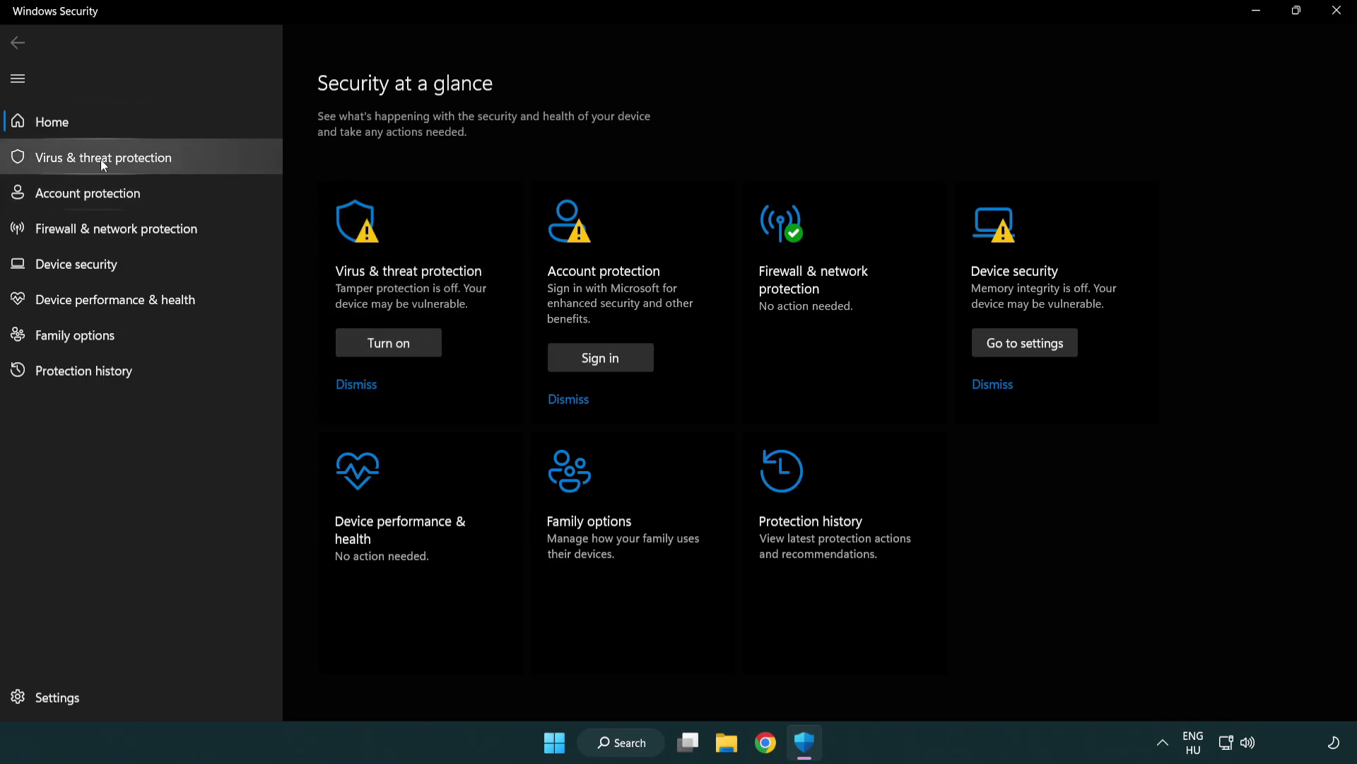
pyautogui.click(207, 163)
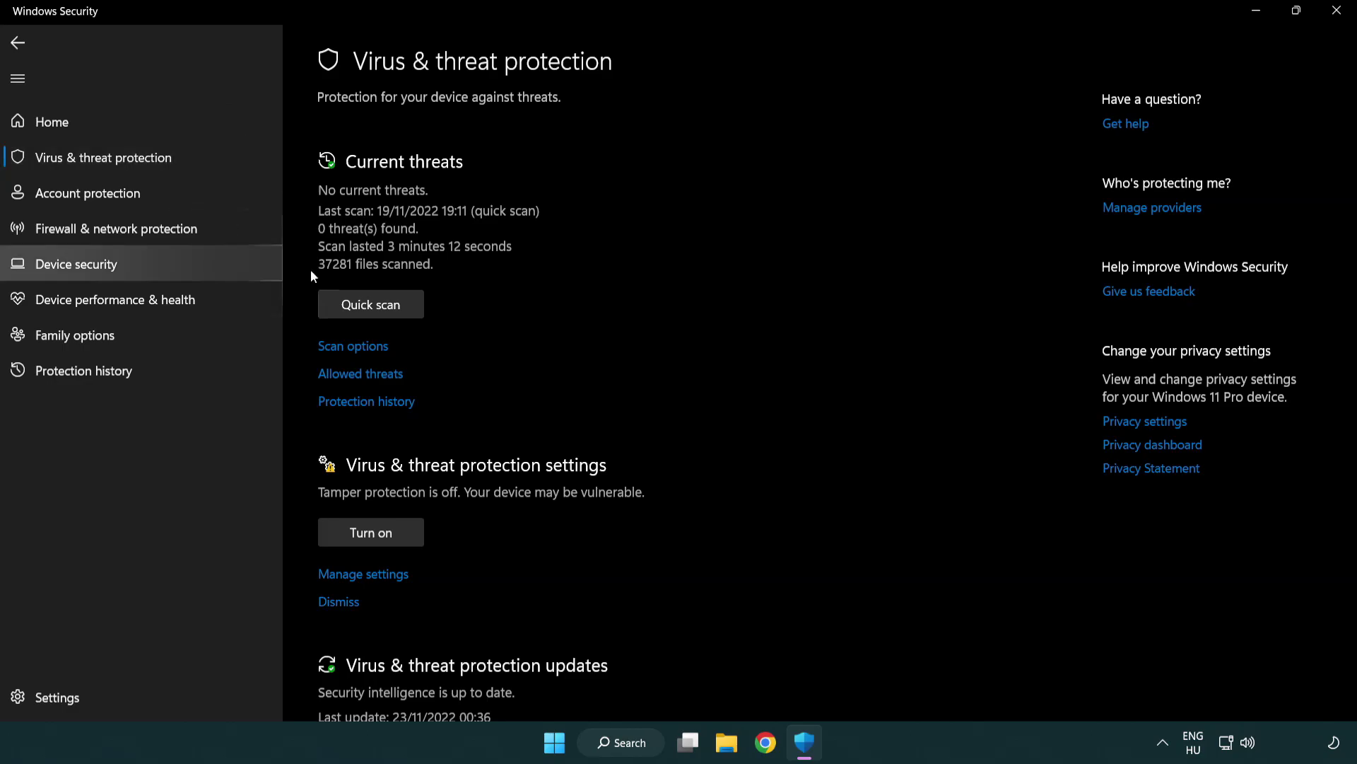
pyautogui.scroll(-2, 394, 297)
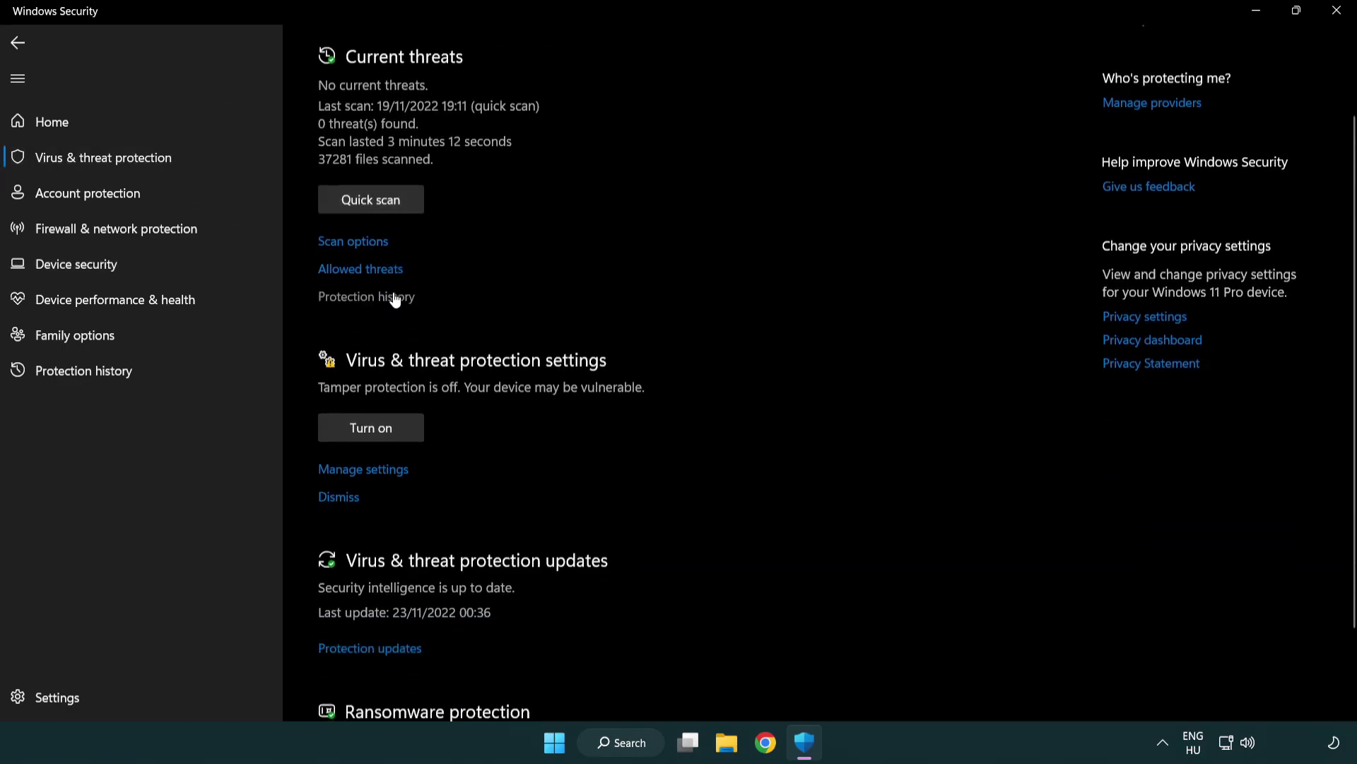
pyautogui.click(361, 472)
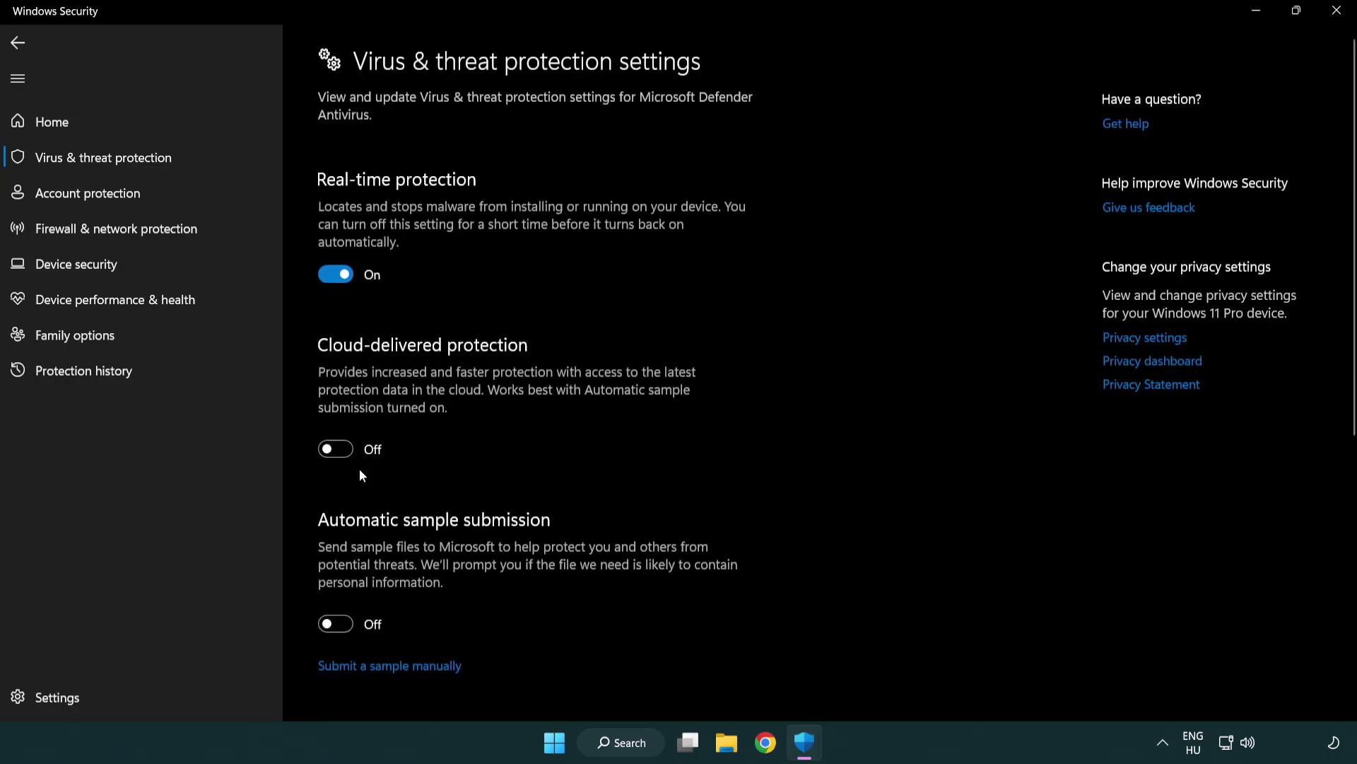
pyautogui.scroll(-9, 360, 470)
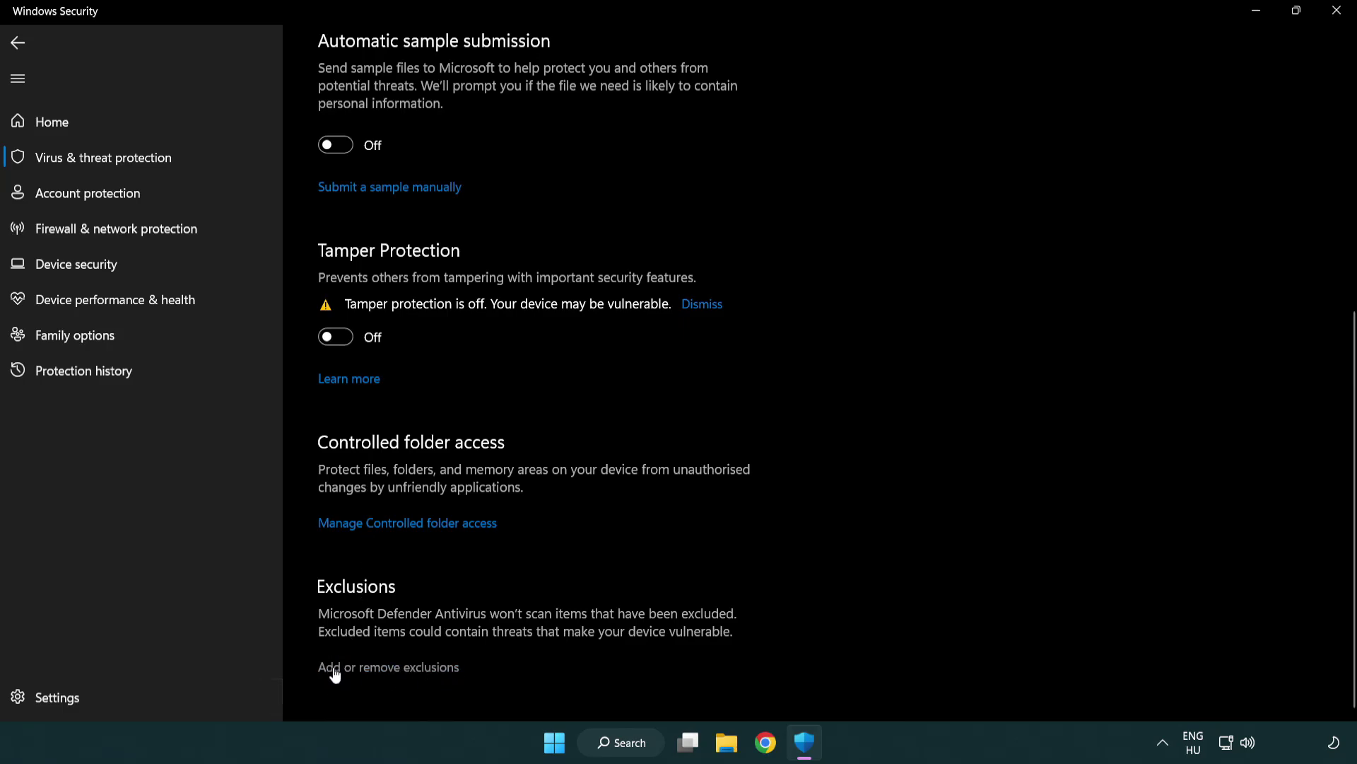
# - Start adding a File exclusion in Defender's Exclusions list
pyautogui.click(392, 670)
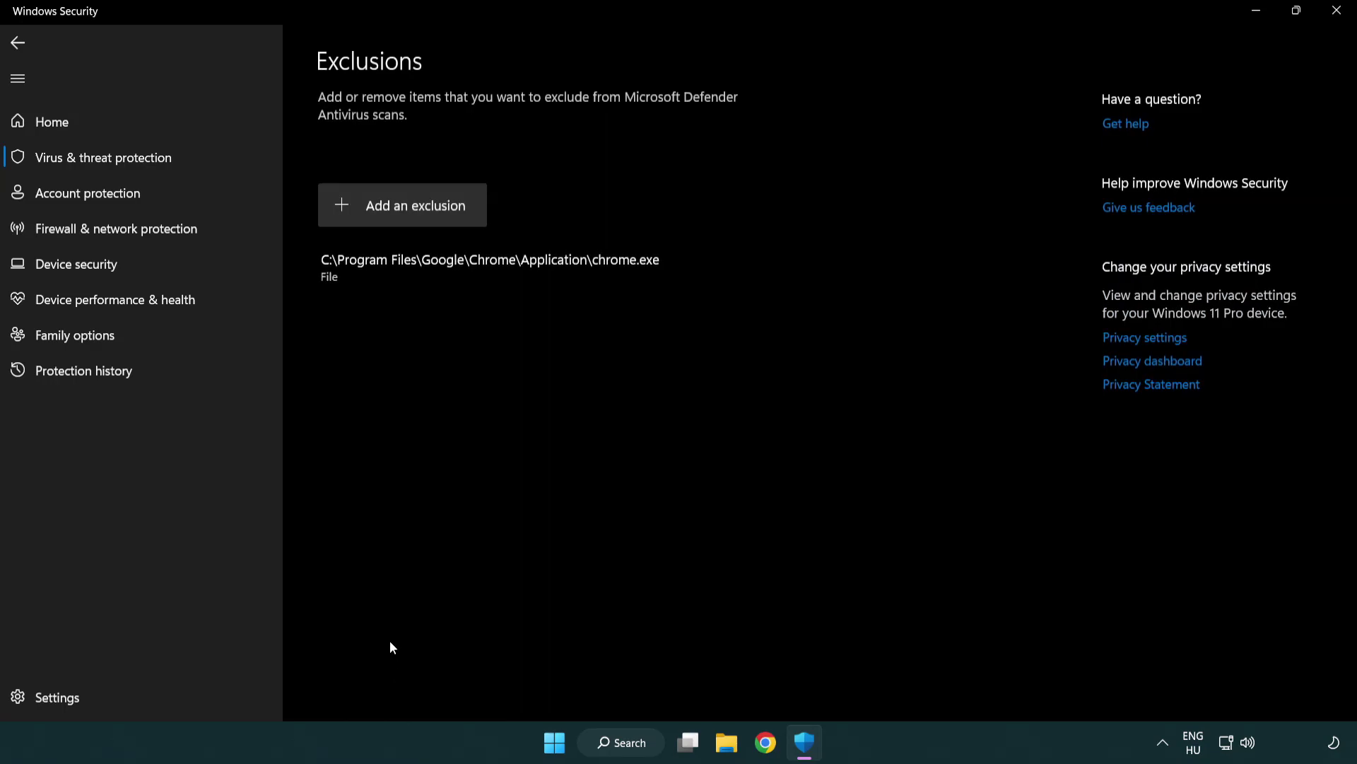
pyautogui.click(409, 212)
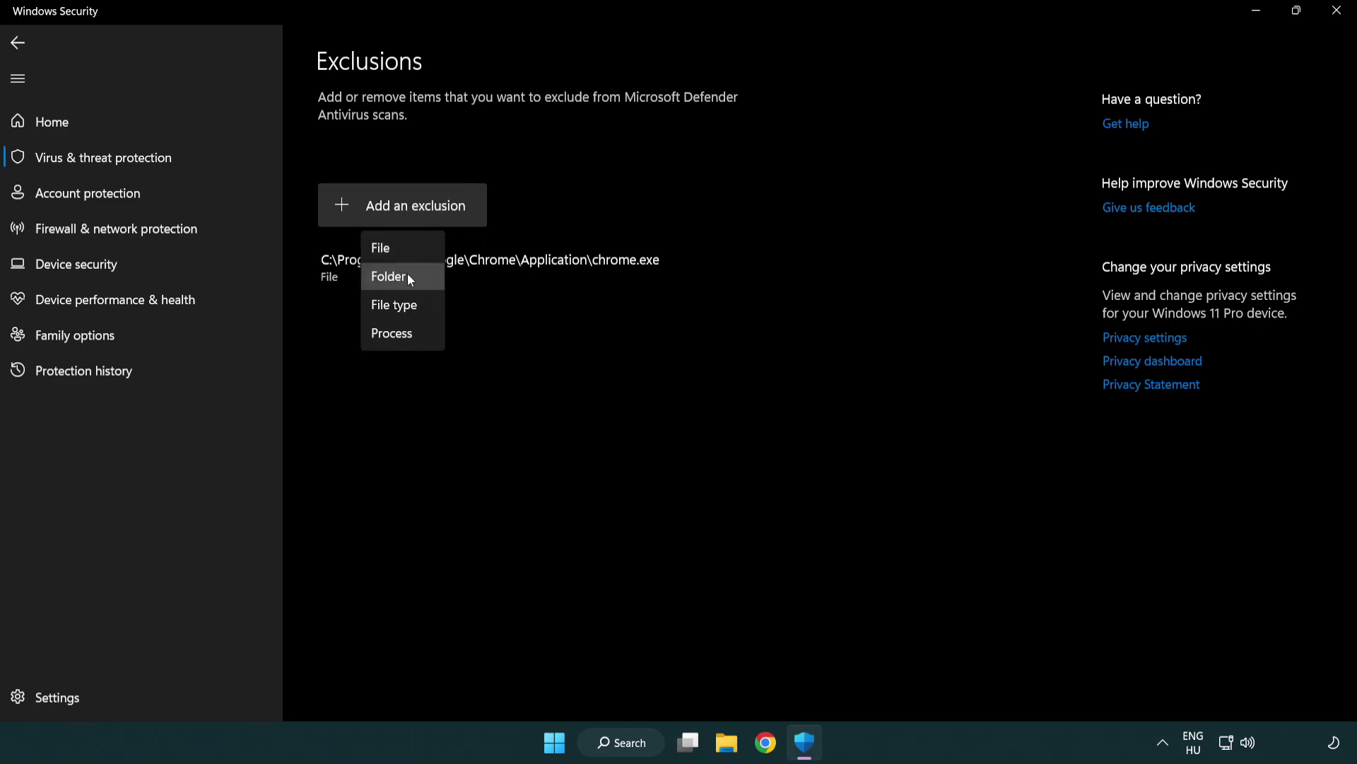
pyautogui.click(410, 249)
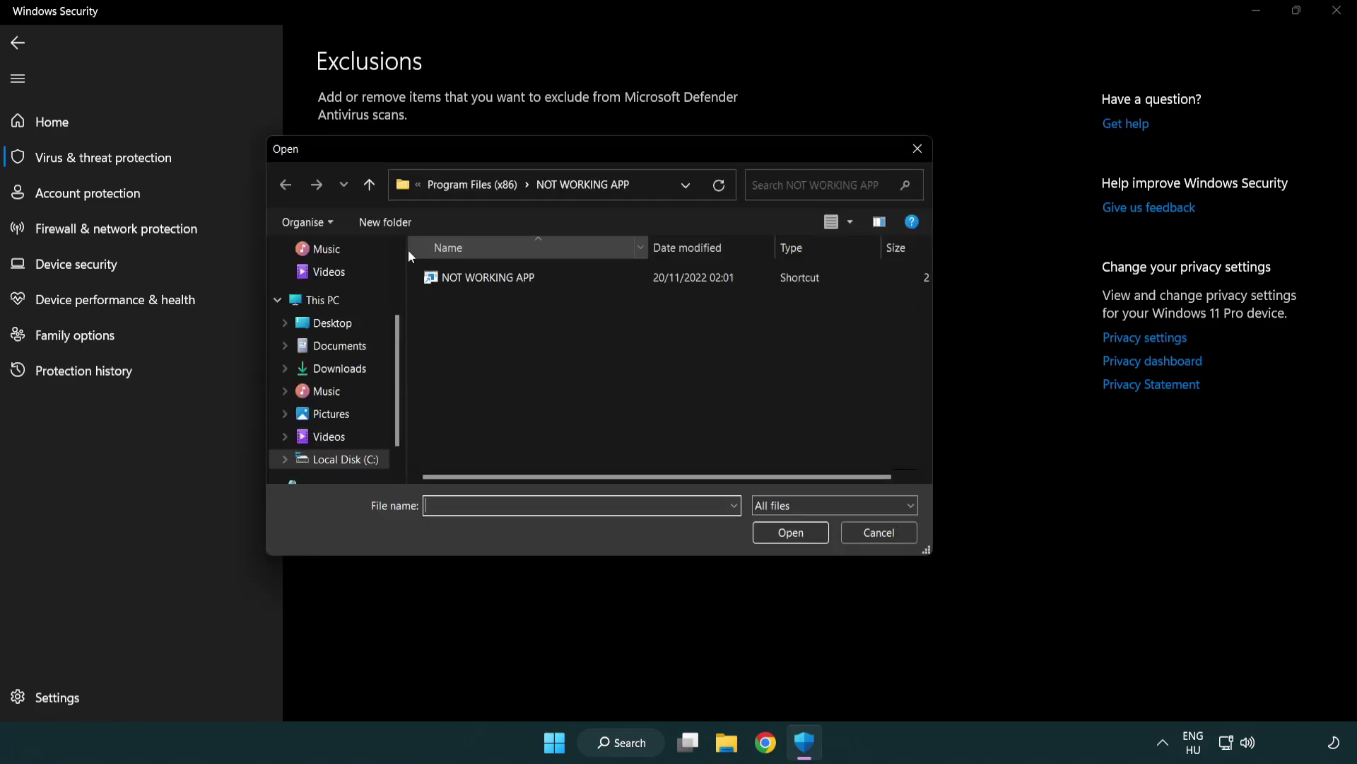
# - Browse to C:\Program Files (x86)\NOT WORKING APP and submit its shortcut as the exclusion
pyautogui.click(459, 189)
pyautogui.click(460, 189)
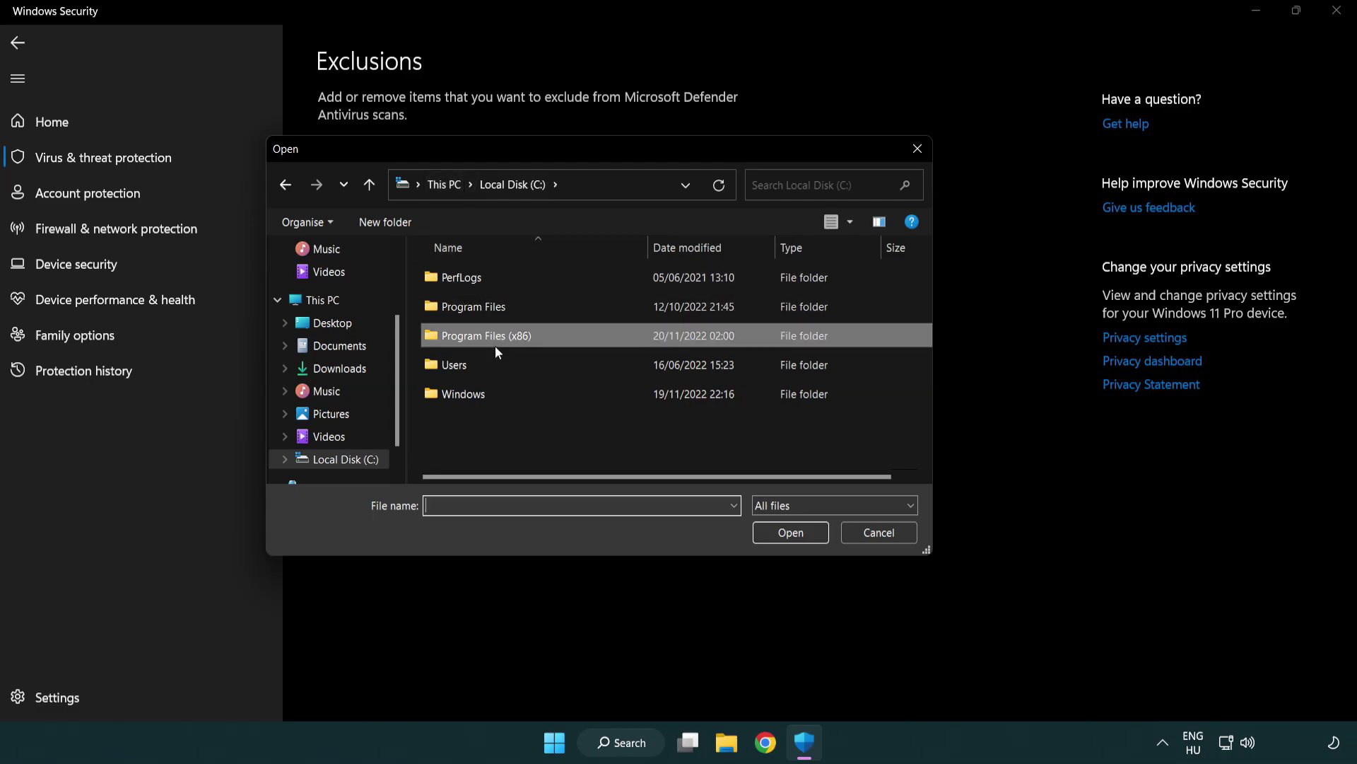
pyautogui.click(460, 189)
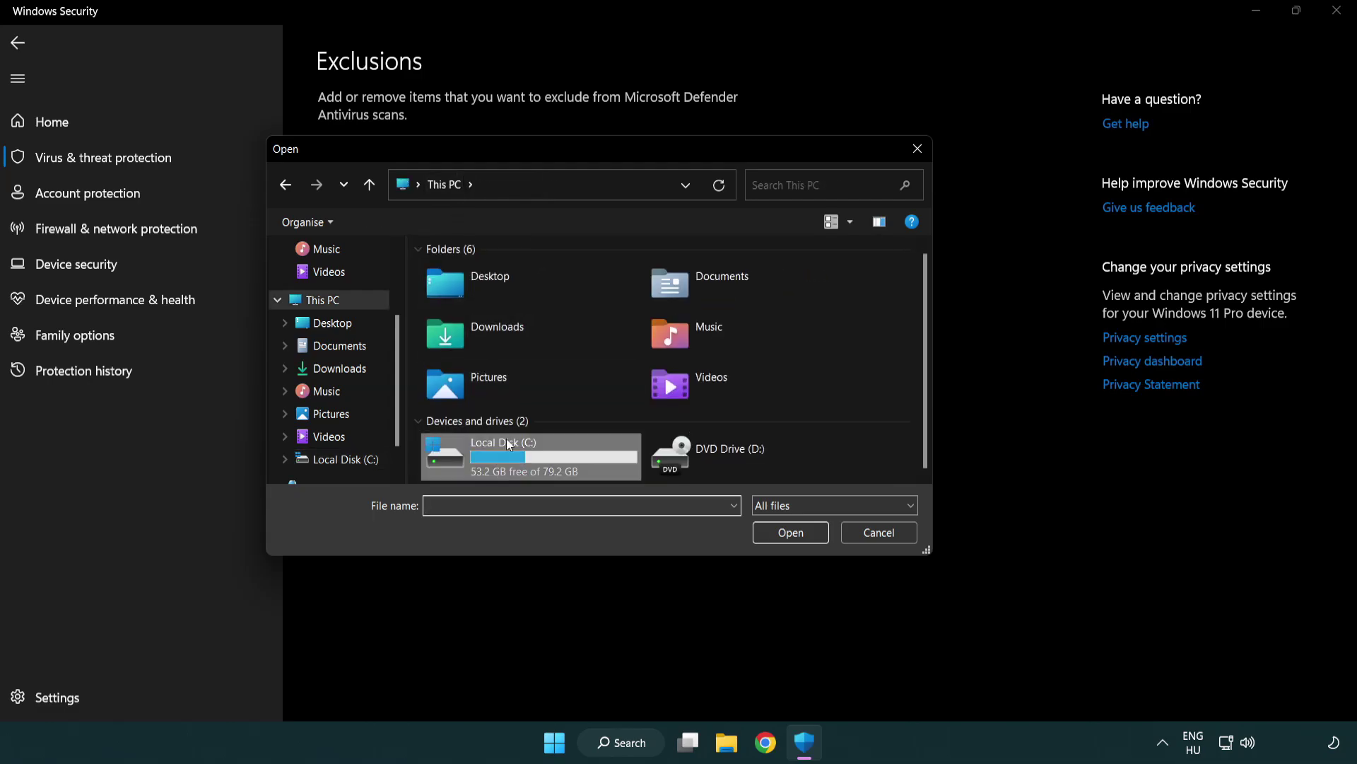
pyautogui.doubleClick(494, 469)
pyautogui.doubleClick(497, 337)
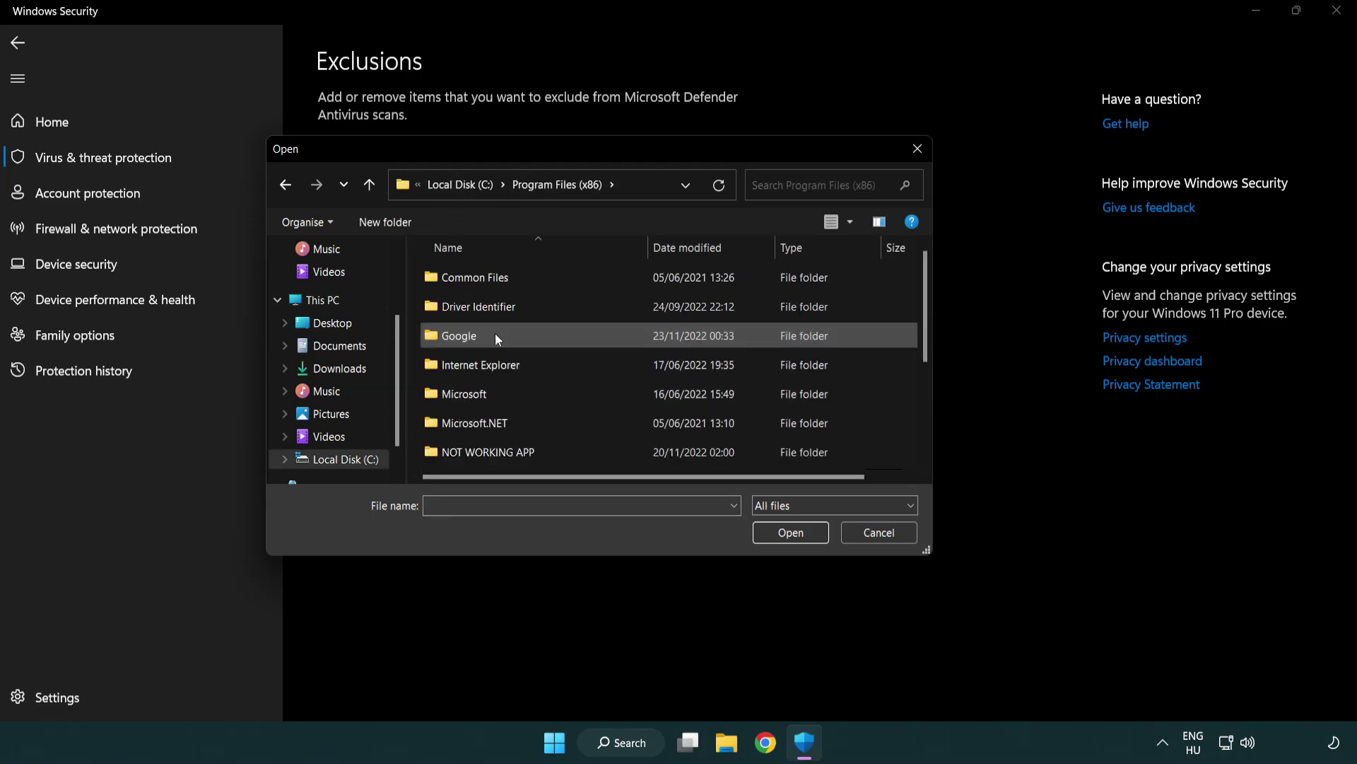
pyautogui.doubleClick(506, 454)
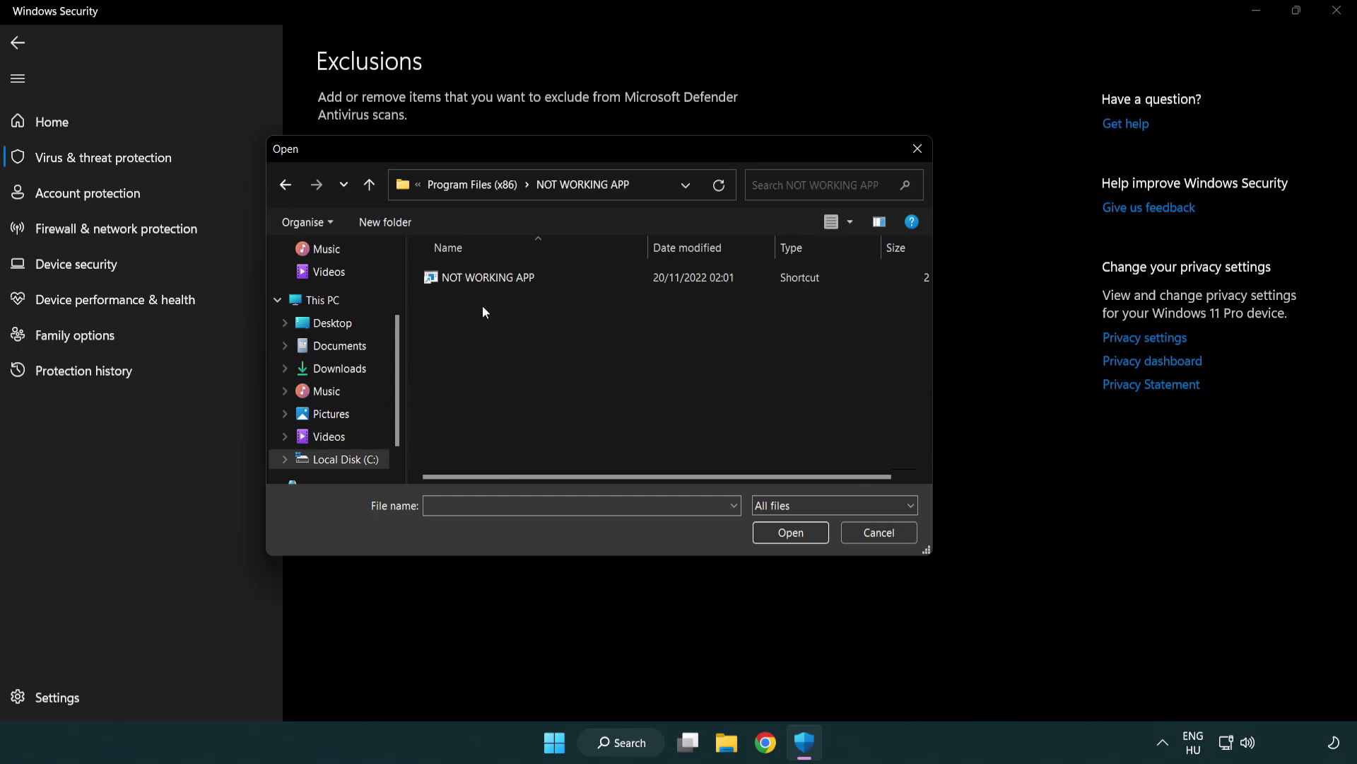
pyautogui.click(478, 276)
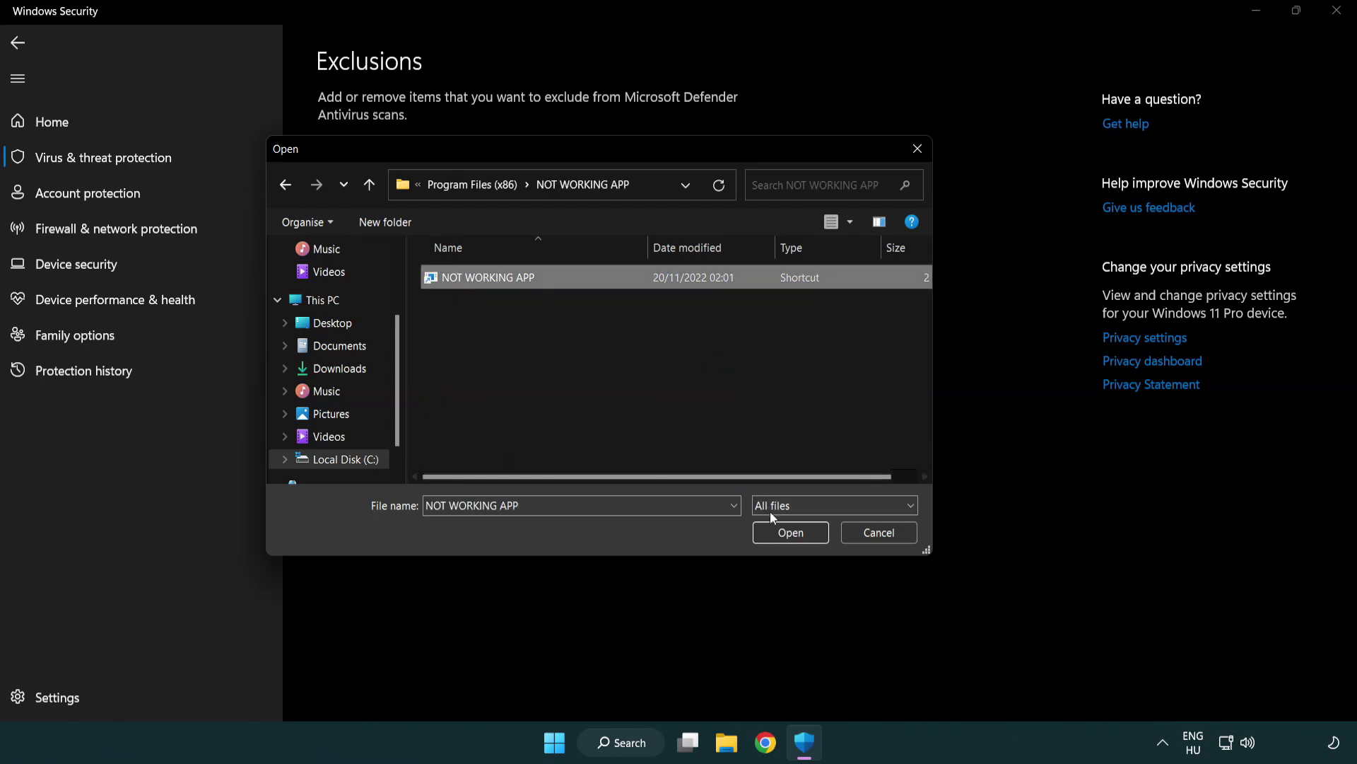
pyautogui.click(790, 542)
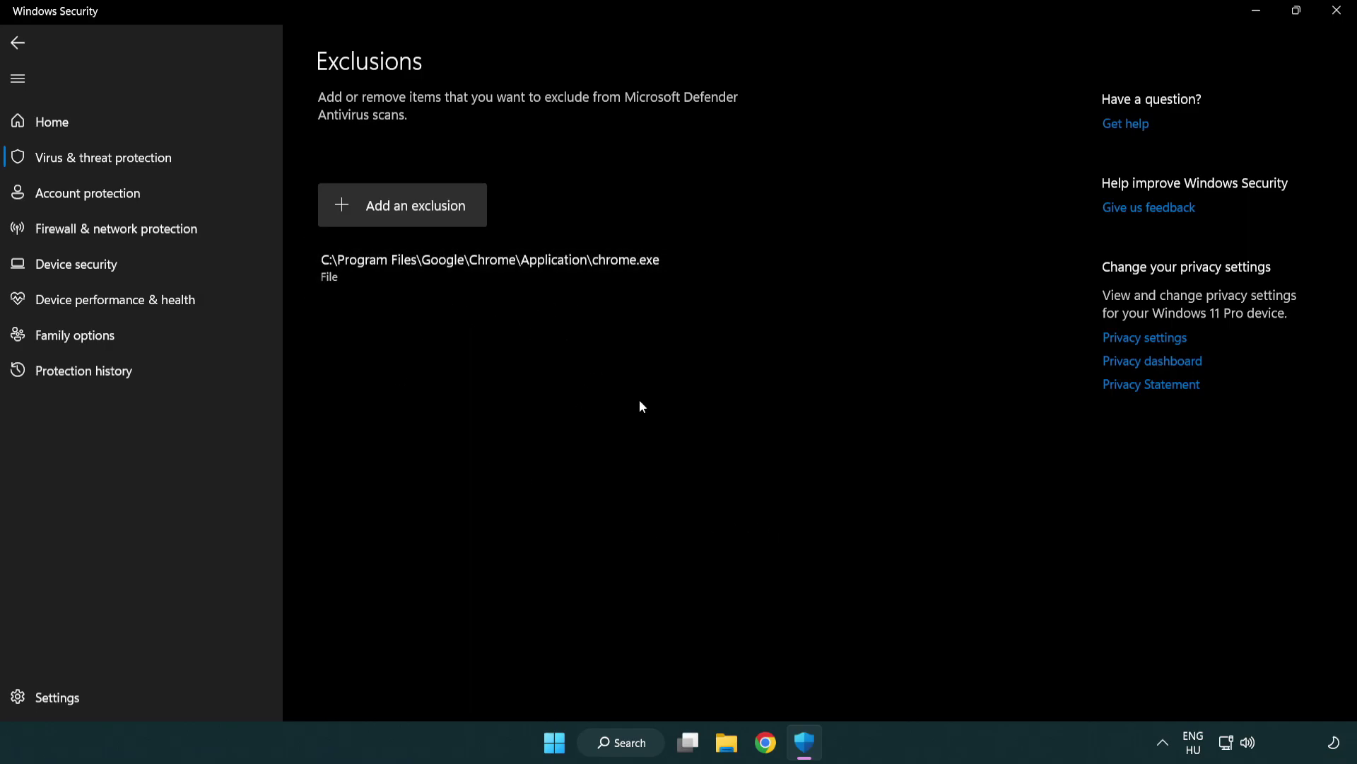
# - Close Windows Security and show the Start menu's Sleep, Shut down and Restart options
pyautogui.click(1337, 11)
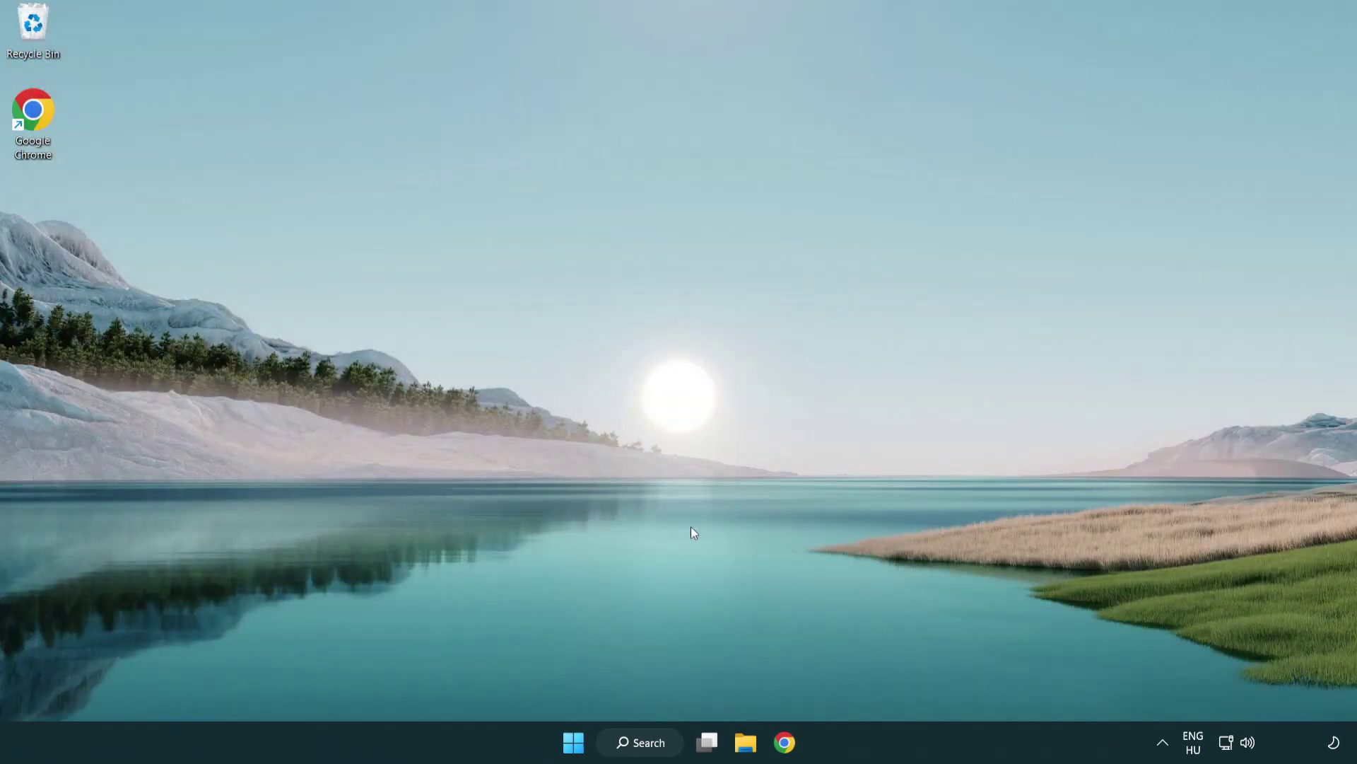
pyautogui.click(574, 743)
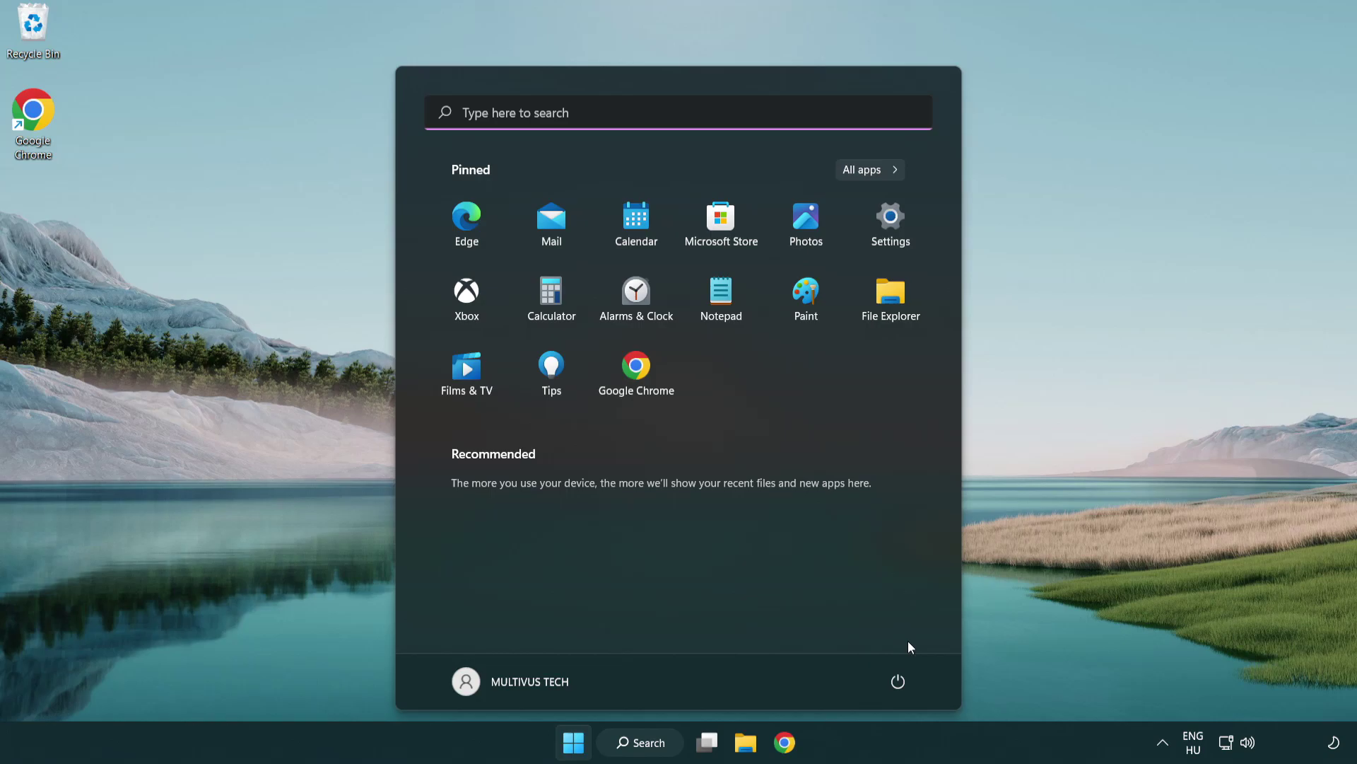
pyautogui.click(898, 680)
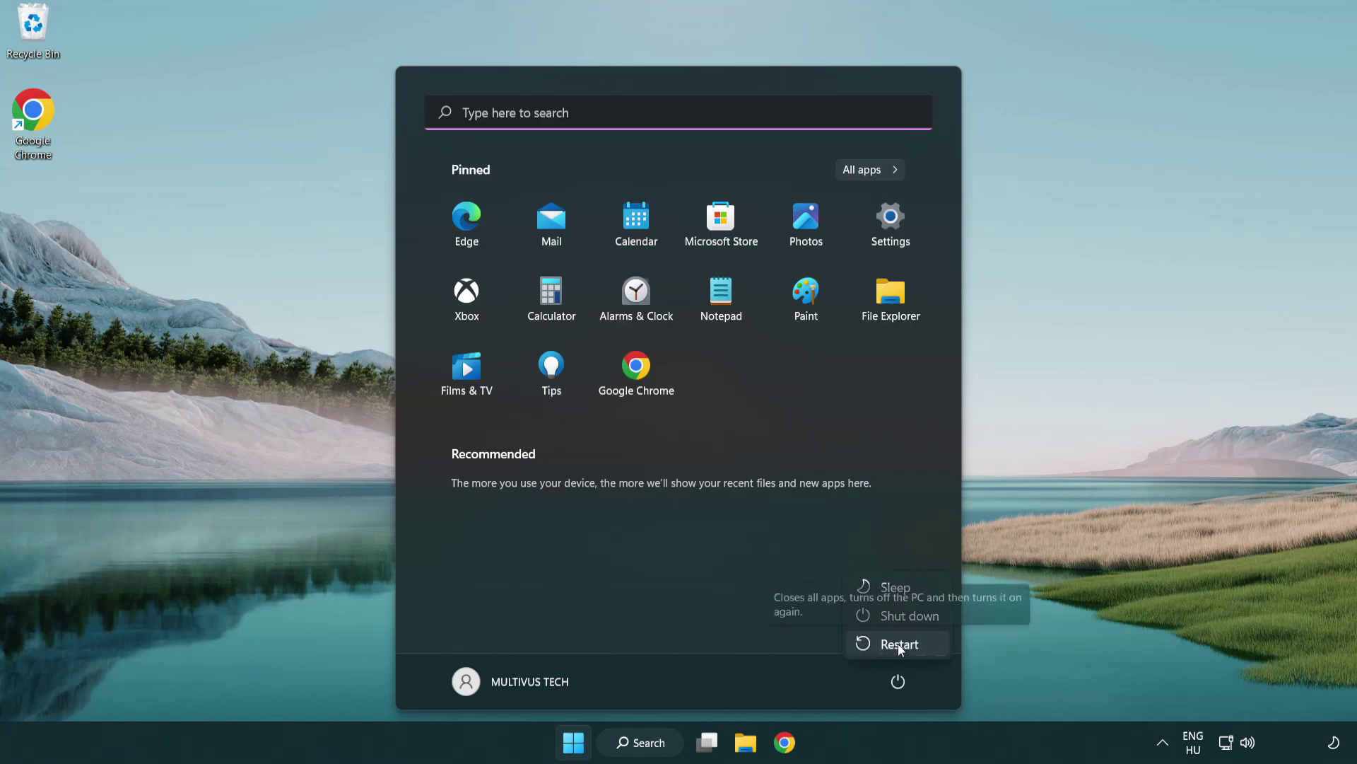